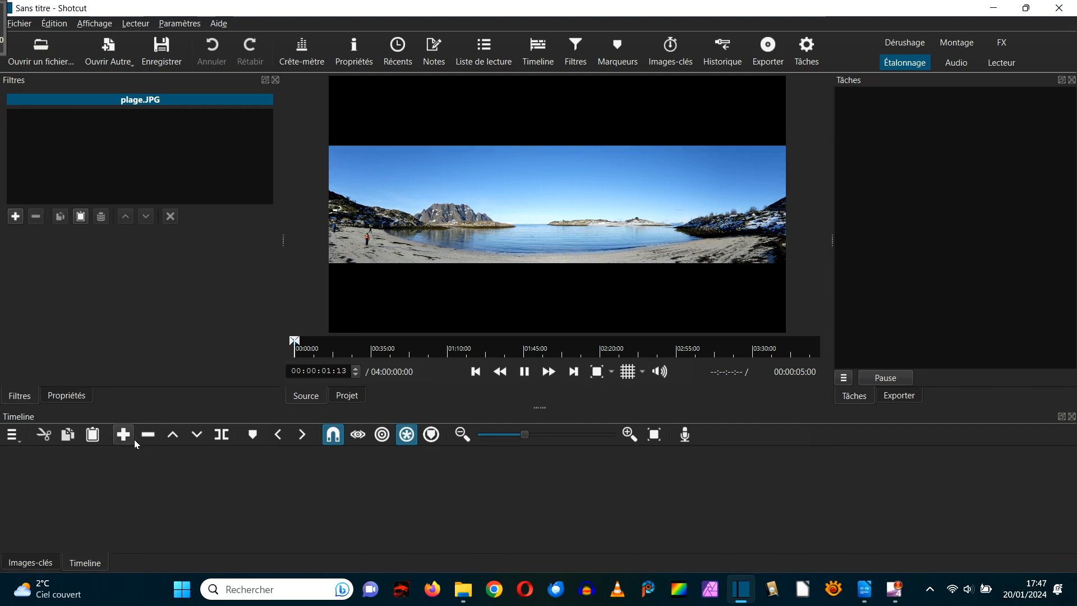
Append plage.JPG to a new video track and extend the clip to 20 seconds
click(123, 435)
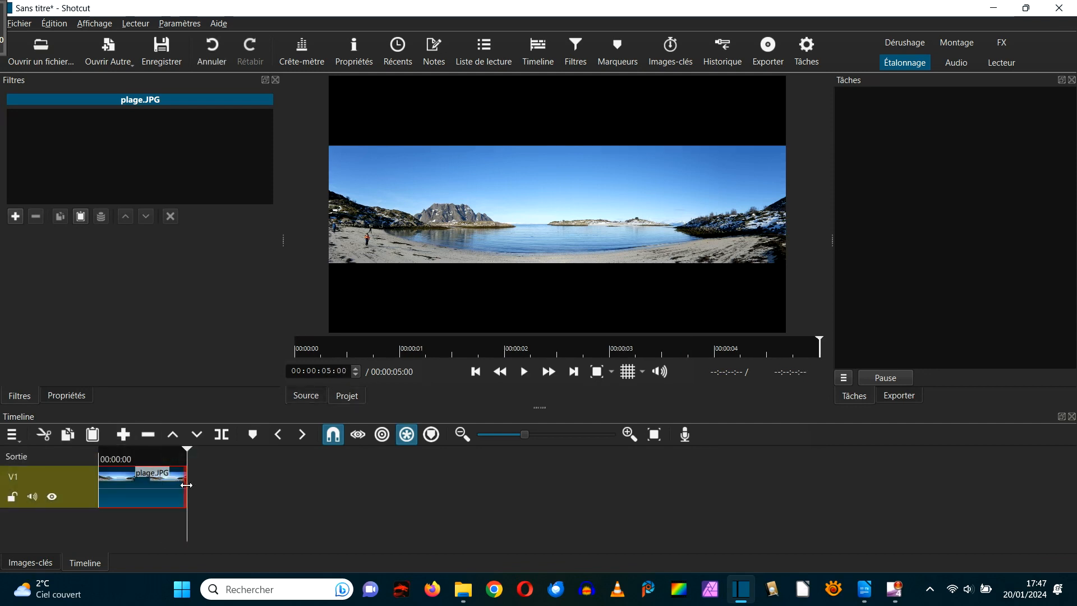
drag(188, 484, 503, 487)
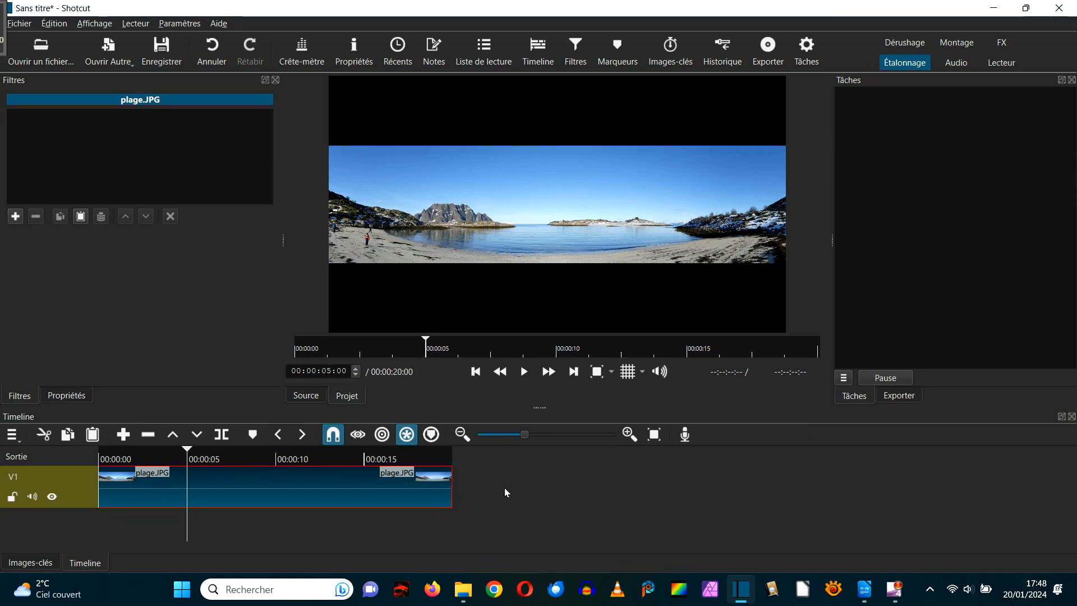
click(628, 435)
click(628, 434)
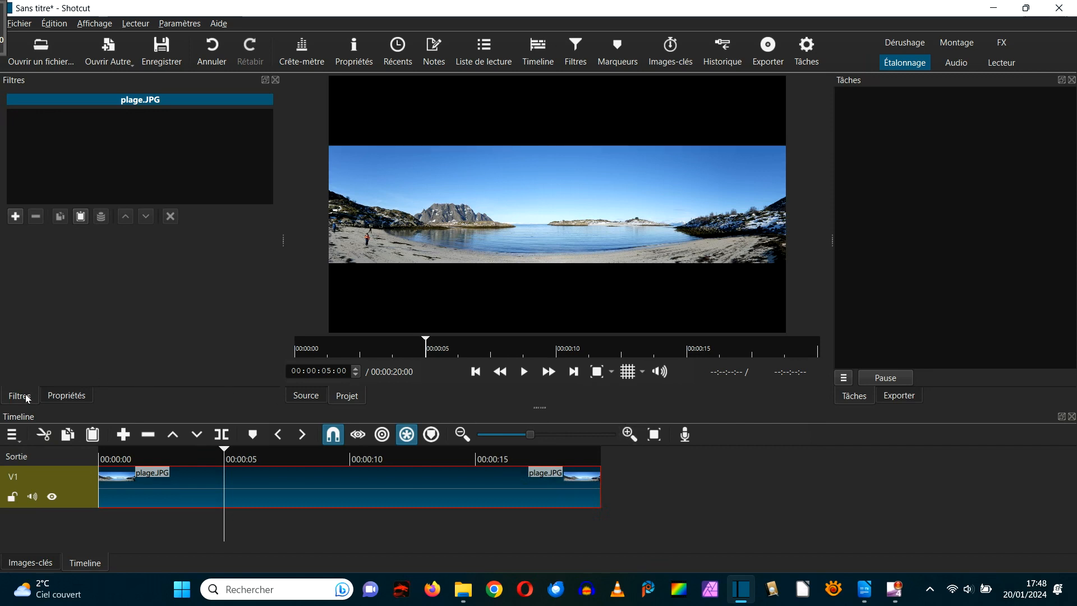
Add the Taille, Position & Rotation filter to the plage.JPG clip
click(16, 218)
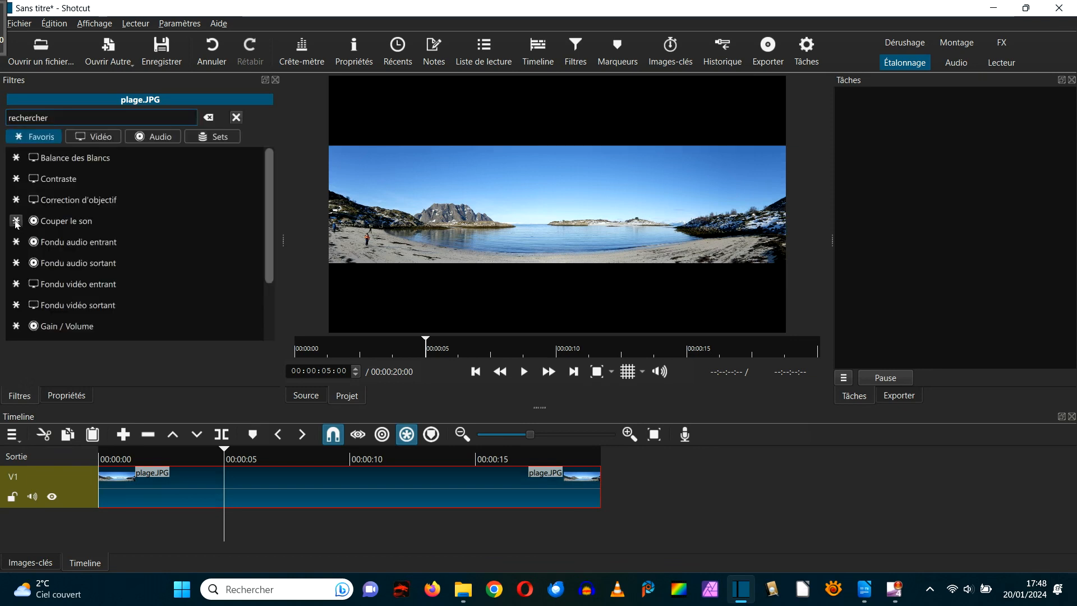
scroll(38, 254, down, 2)
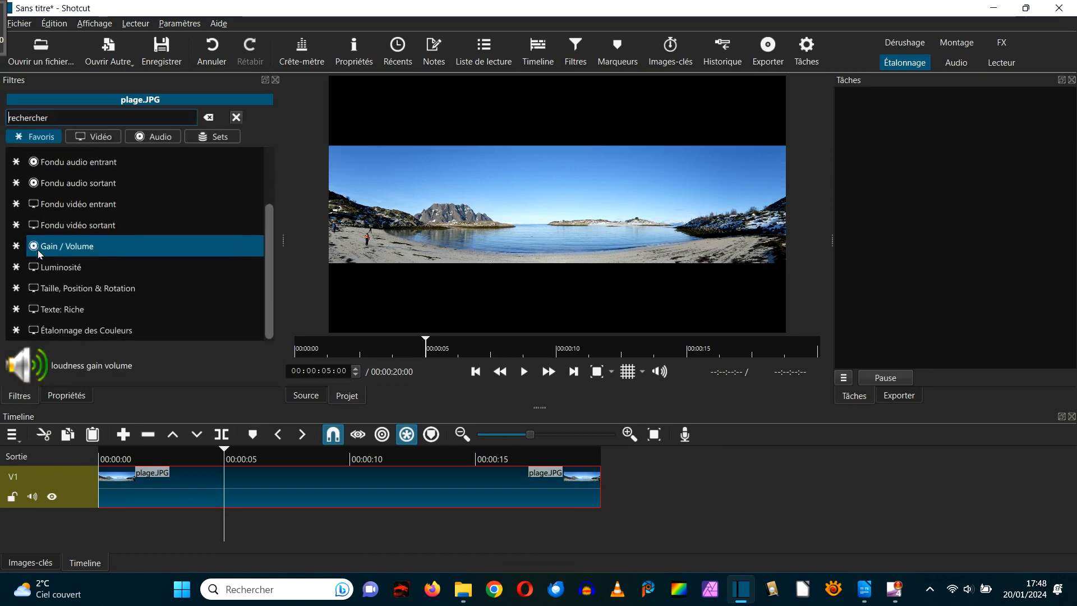
click(55, 291)
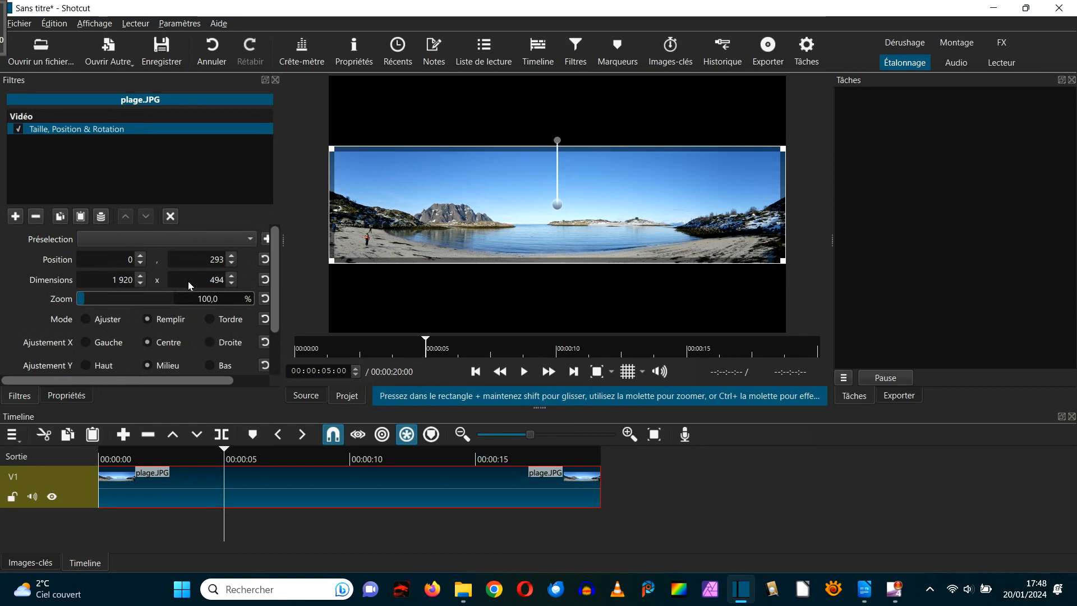
Set the filter's height to 1080 and its horizontal position to 0, so the panorama fills the frame from its left edge
double_click(218, 280)
text(1)
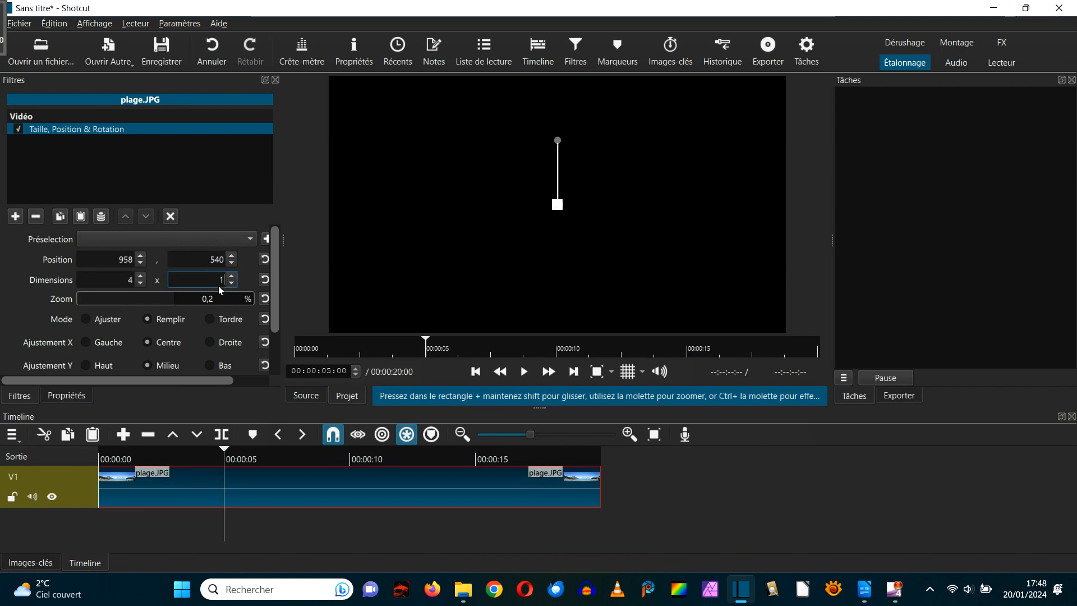
text(080)
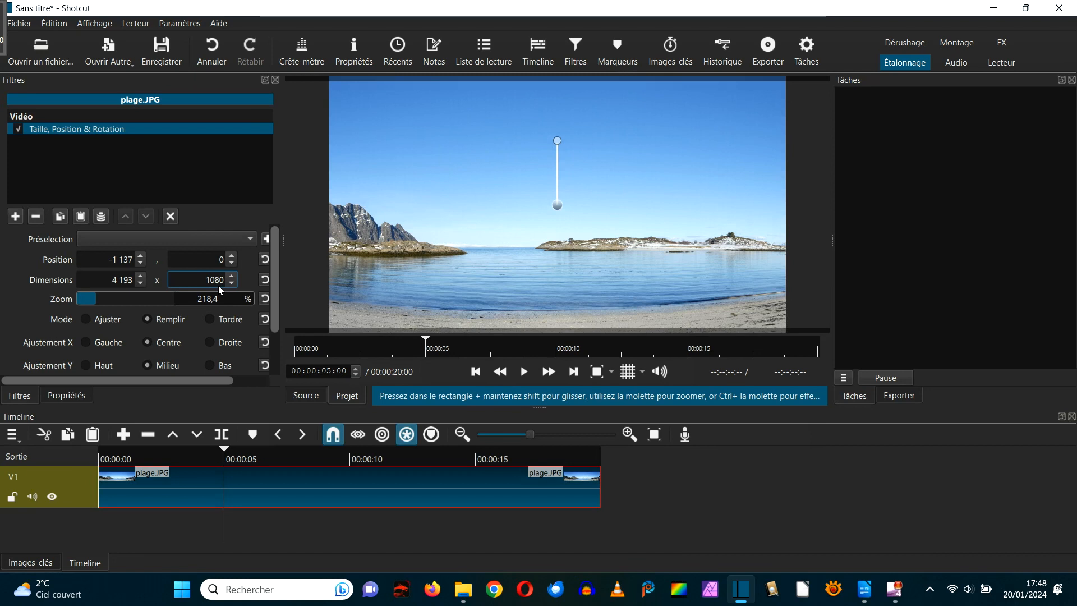
drag(109, 263, 140, 264)
text(0)
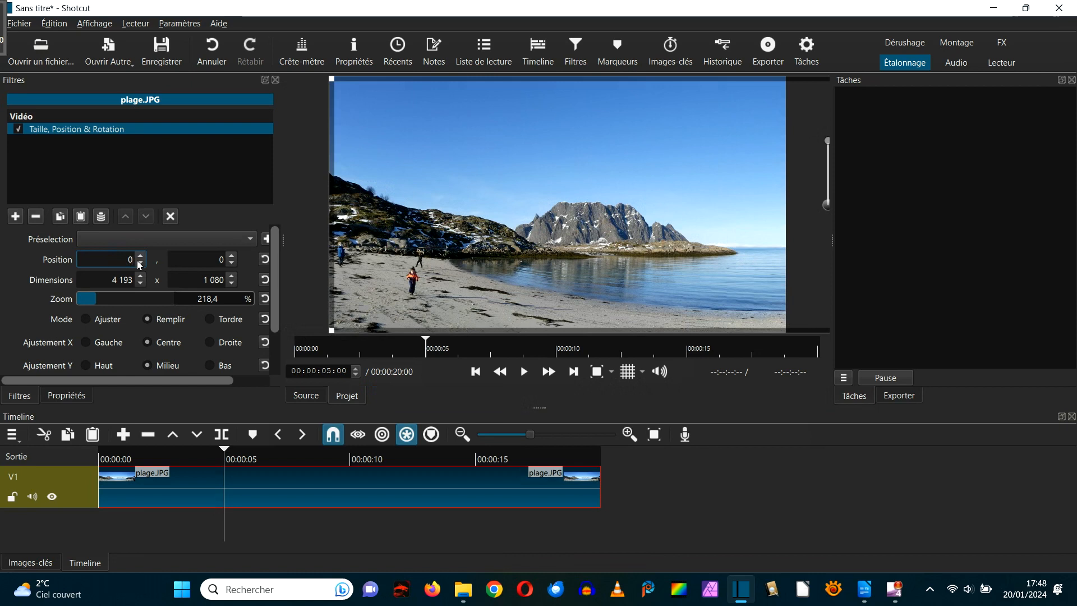
Enable size and position keyframes at the clip's start, and set the horizontal position to -2273 at the clip's end
click(476, 372)
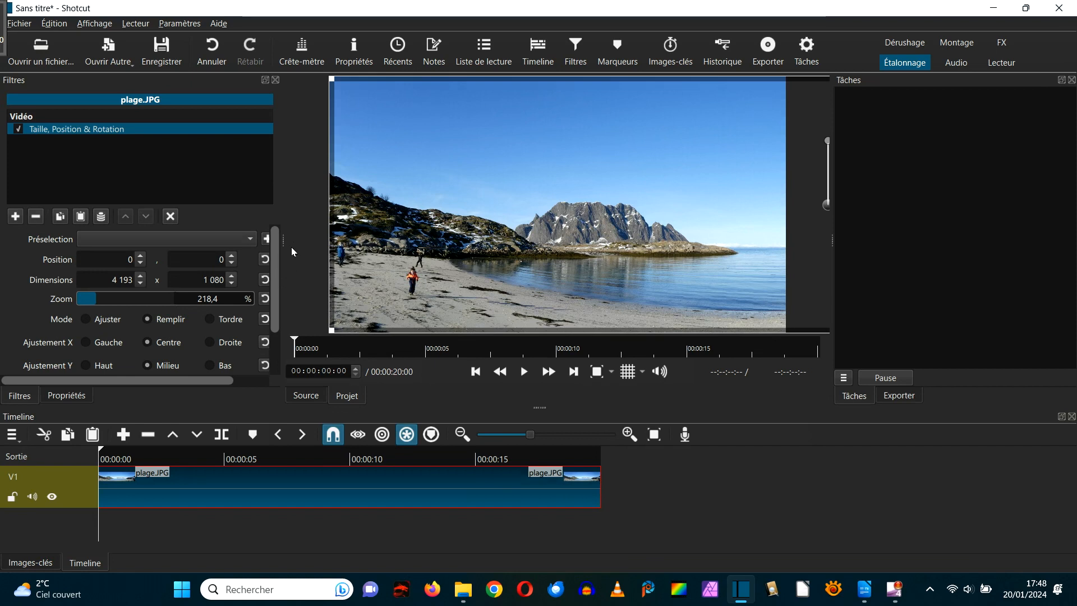
drag(283, 242, 323, 243)
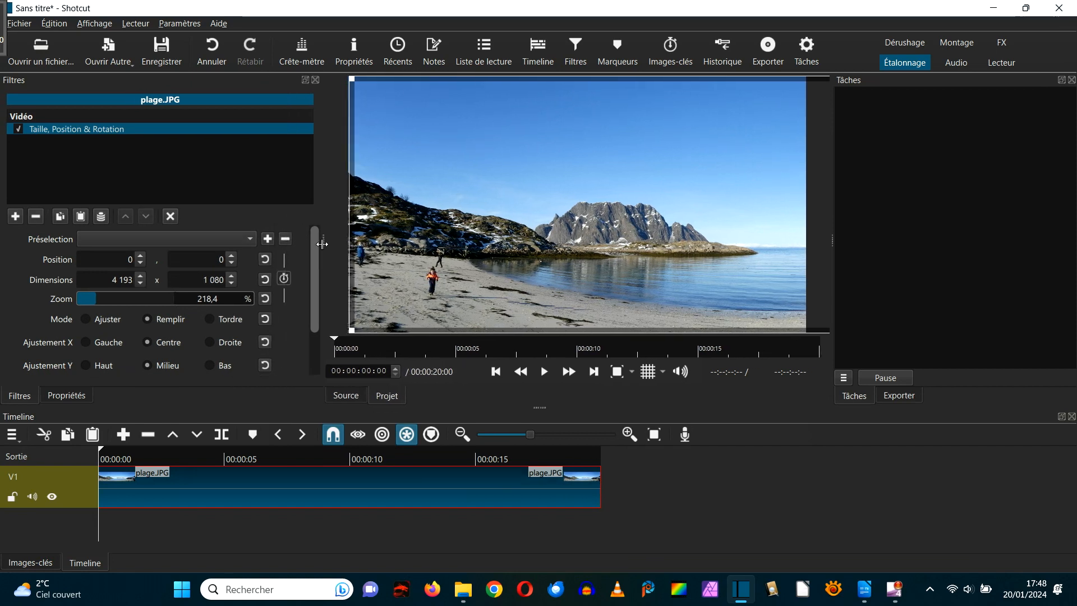
click(285, 280)
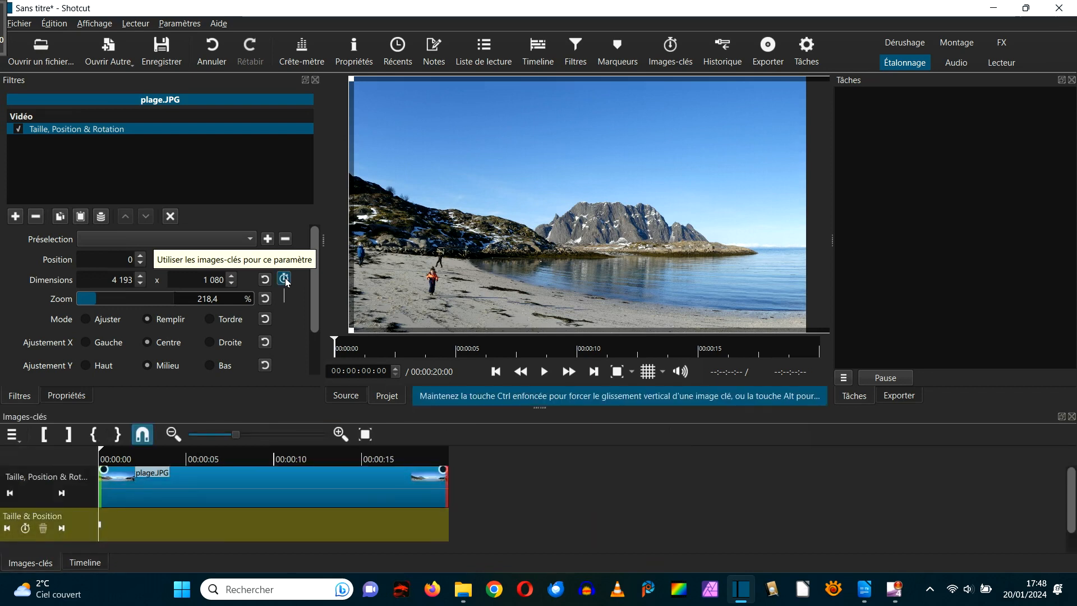
click(62, 493)
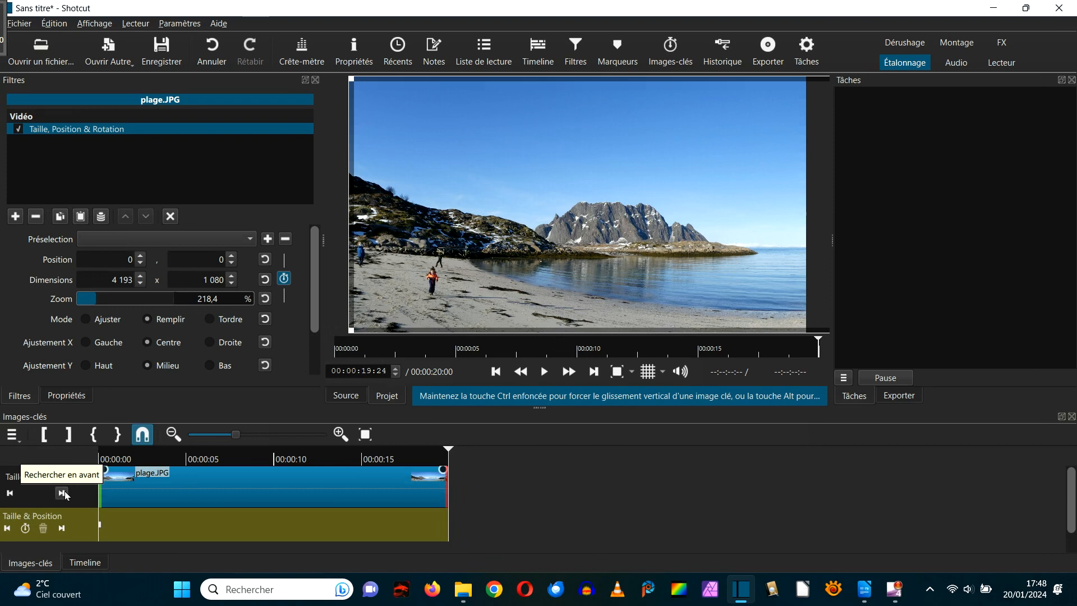
double_click(130, 260)
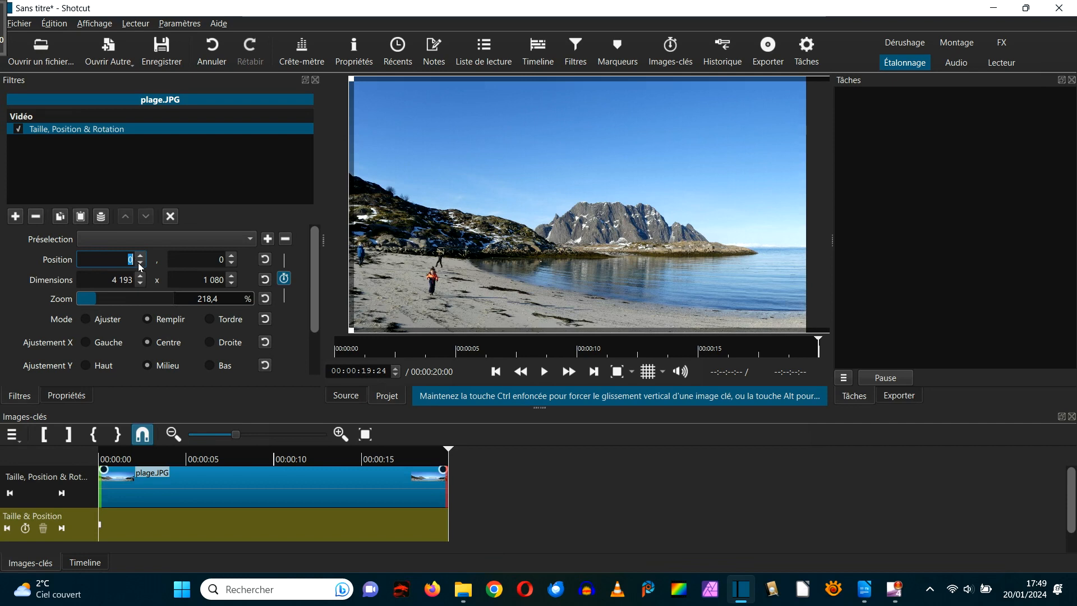
text(-22)
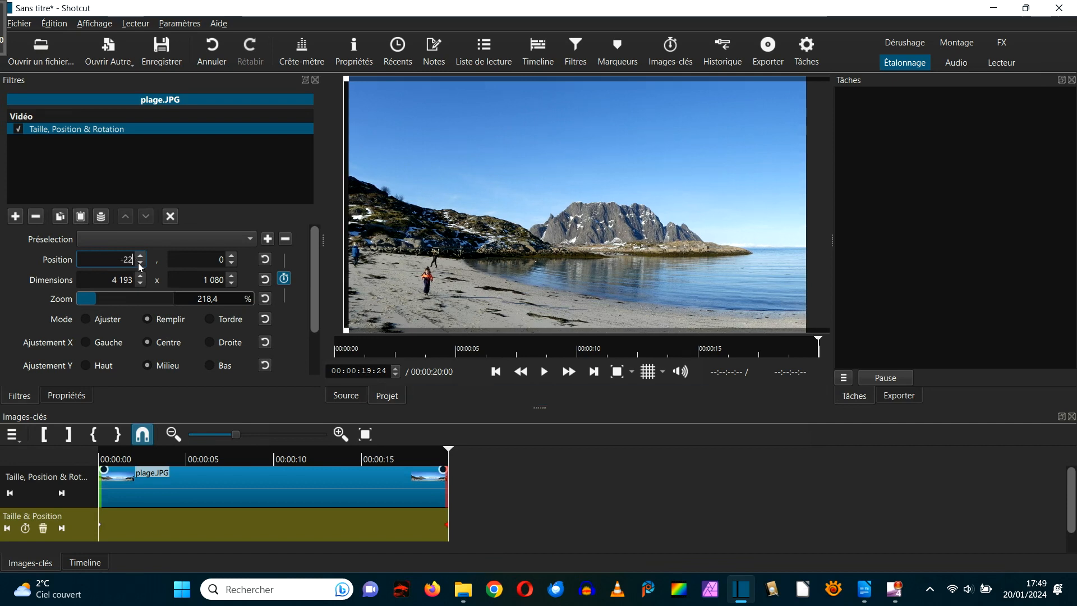
text(73)
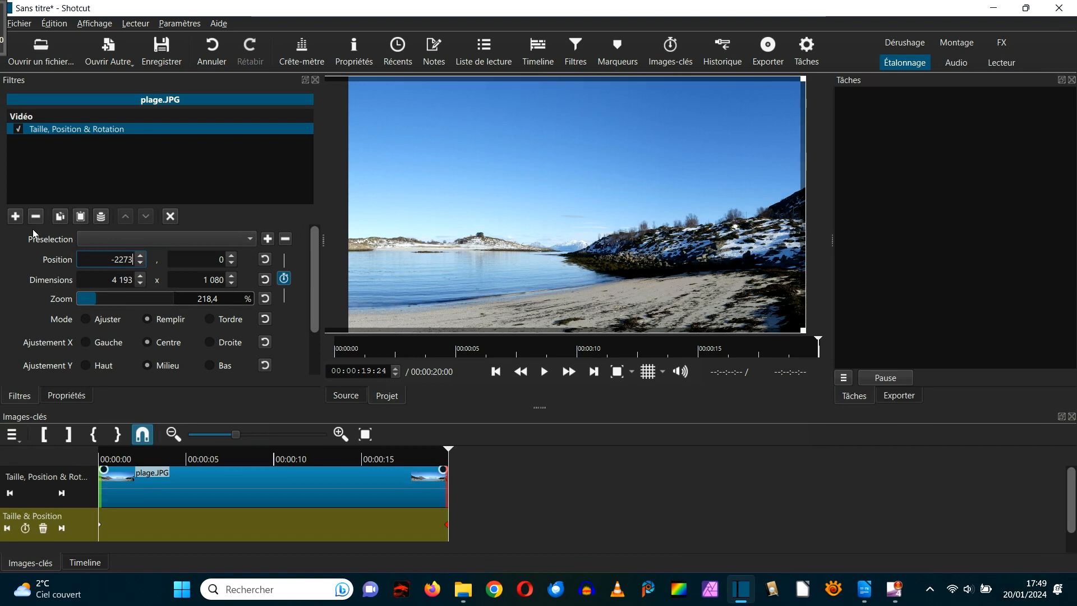
Save the filter settings as a preset named "plage Skrova"
click(250, 240)
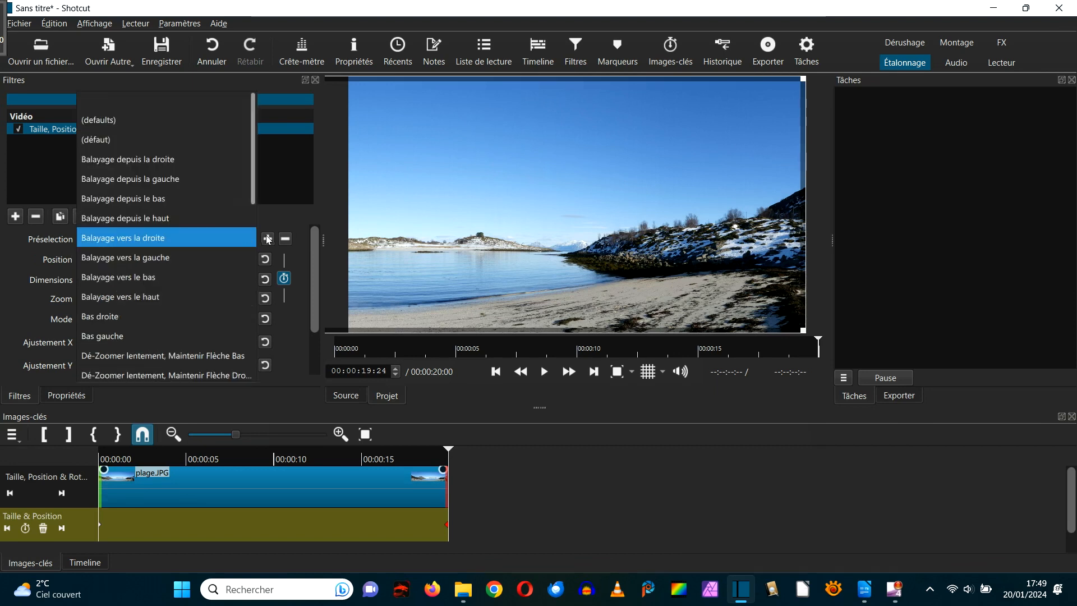
click(268, 240)
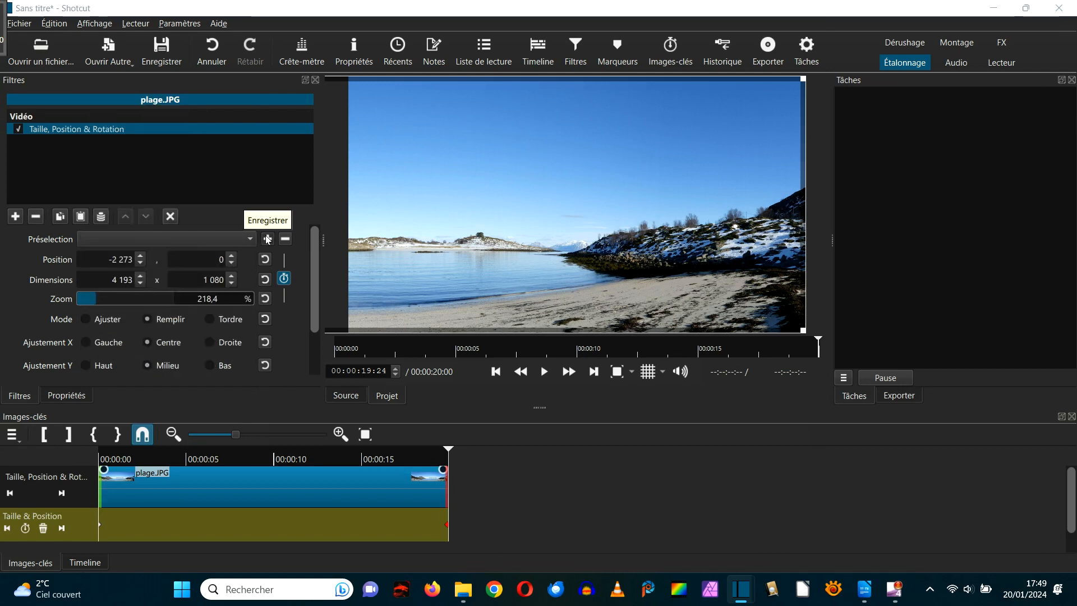
click(267, 239)
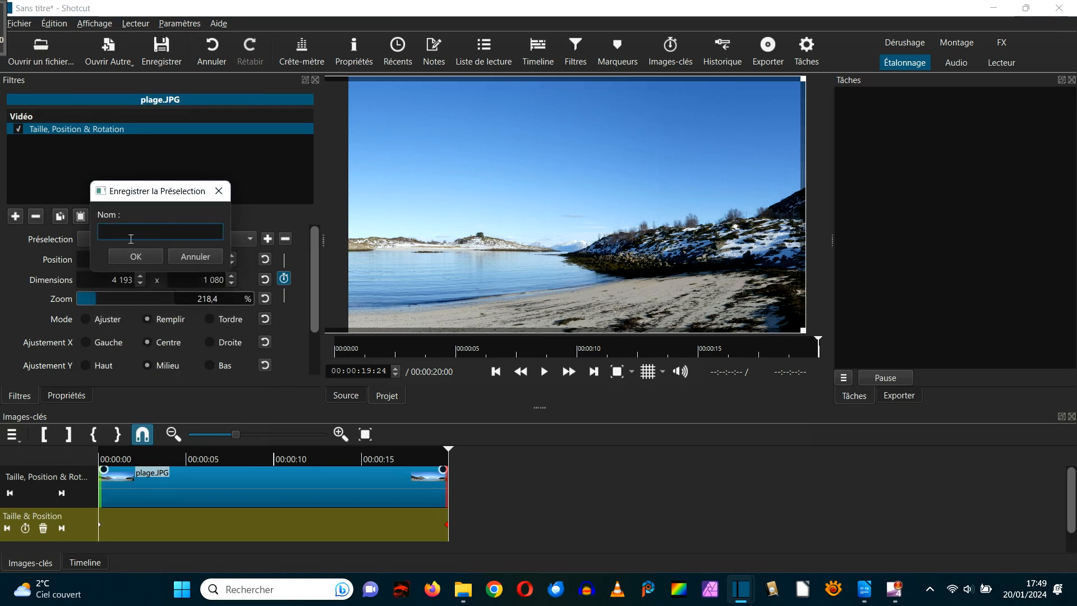
text(plage)
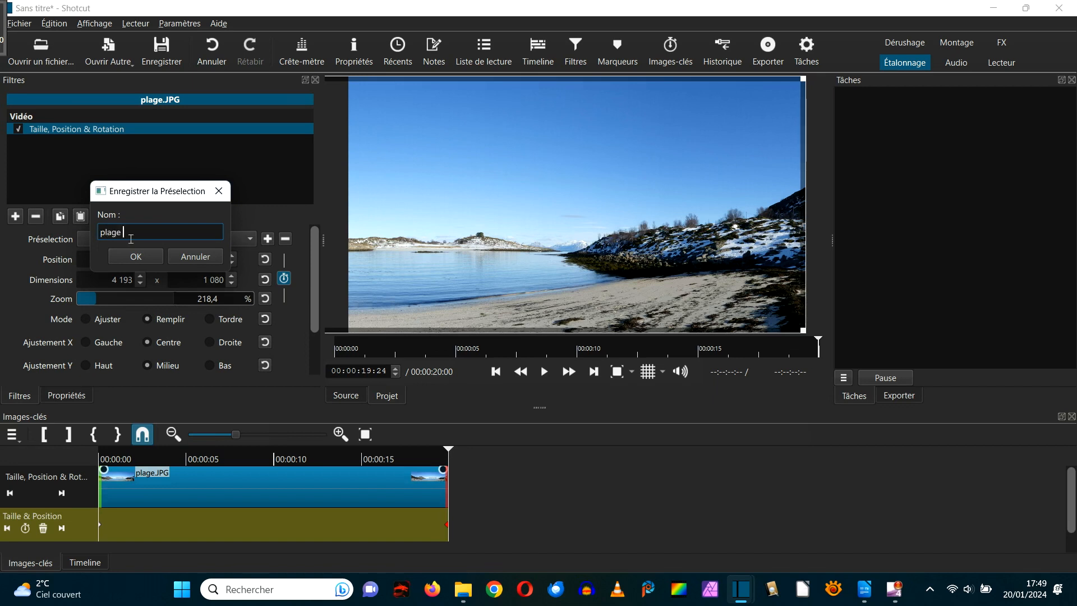
text( Skrova)
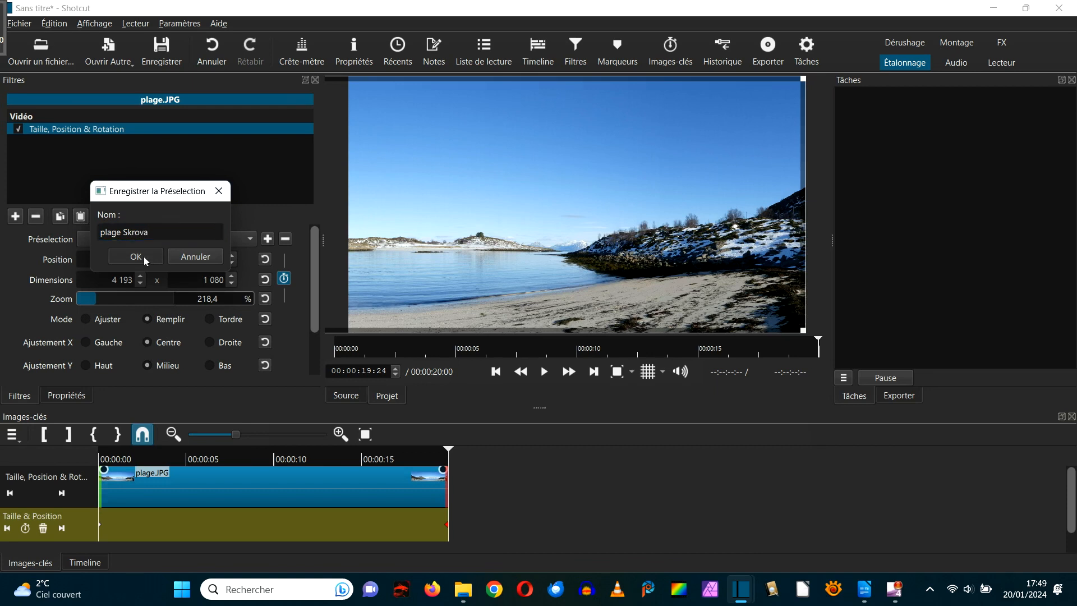
click(136, 256)
Add a second video track above the plage.JPG track in the timeline
click(94, 563)
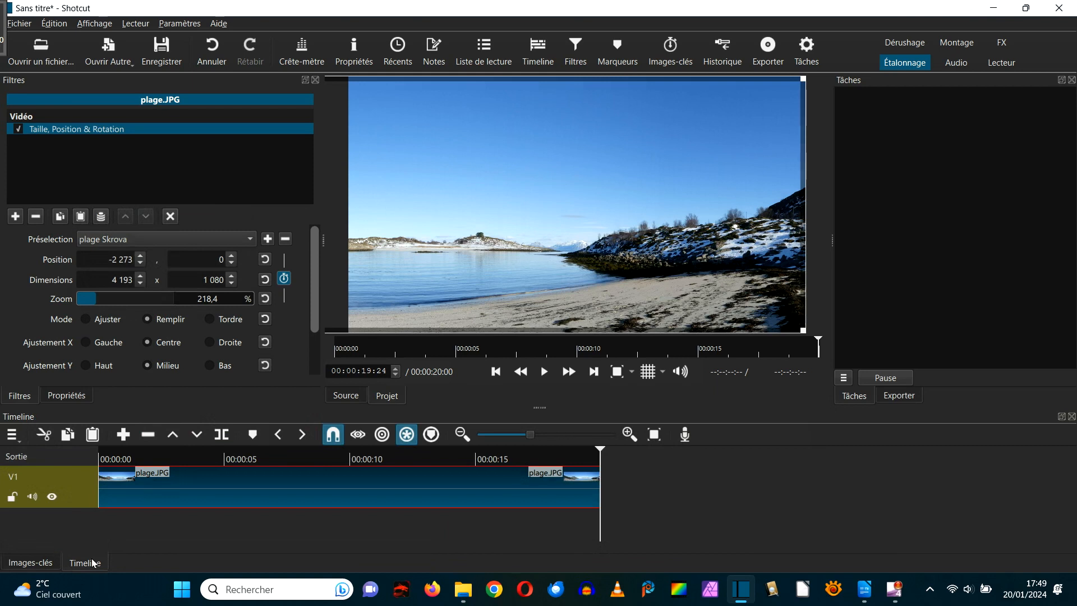
click(12, 434)
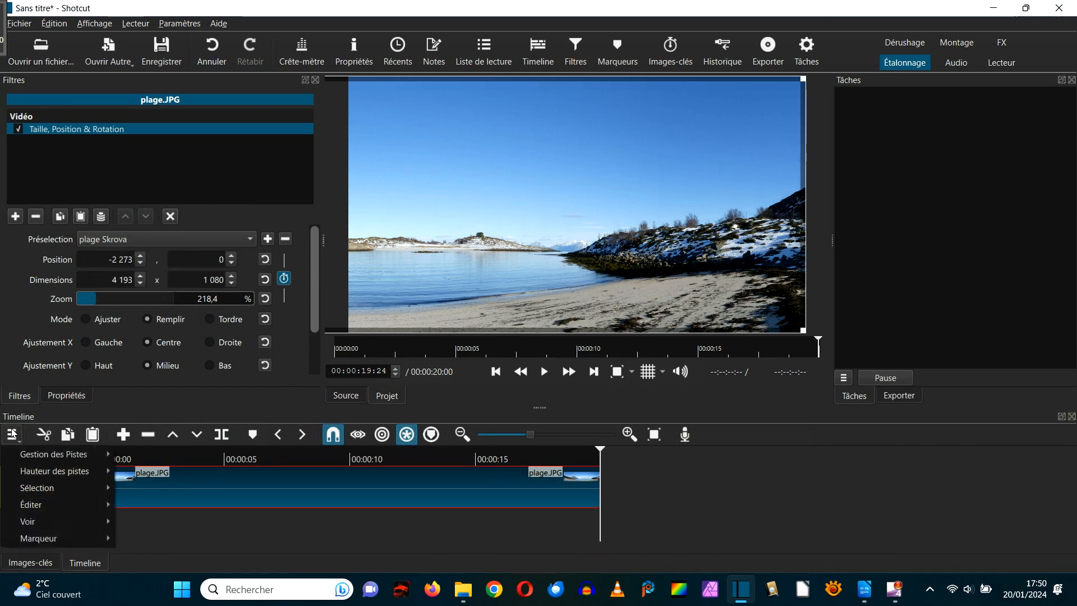
mouse_move(94, 463)
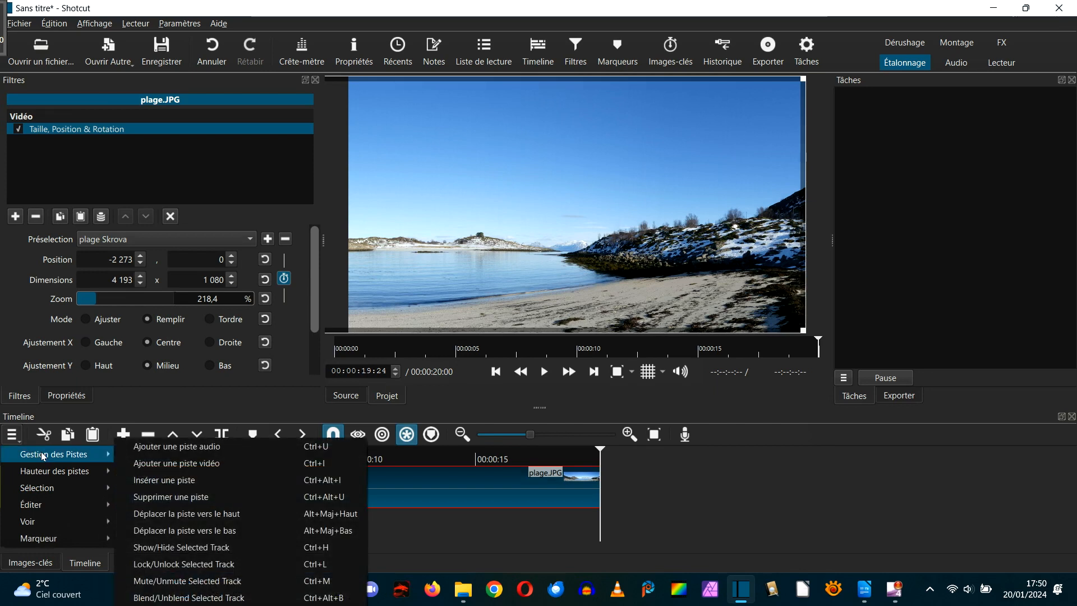
click(176, 465)
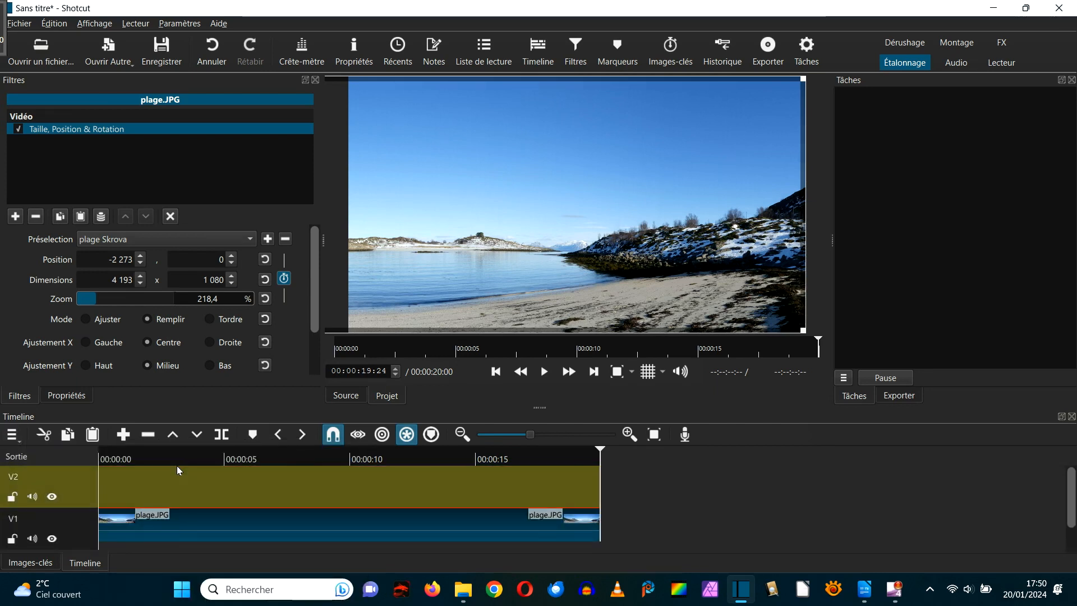
Add a 20-second Glaxnimate animation with transparent background at the start of track V2, saving its file as soleil
click(496, 371)
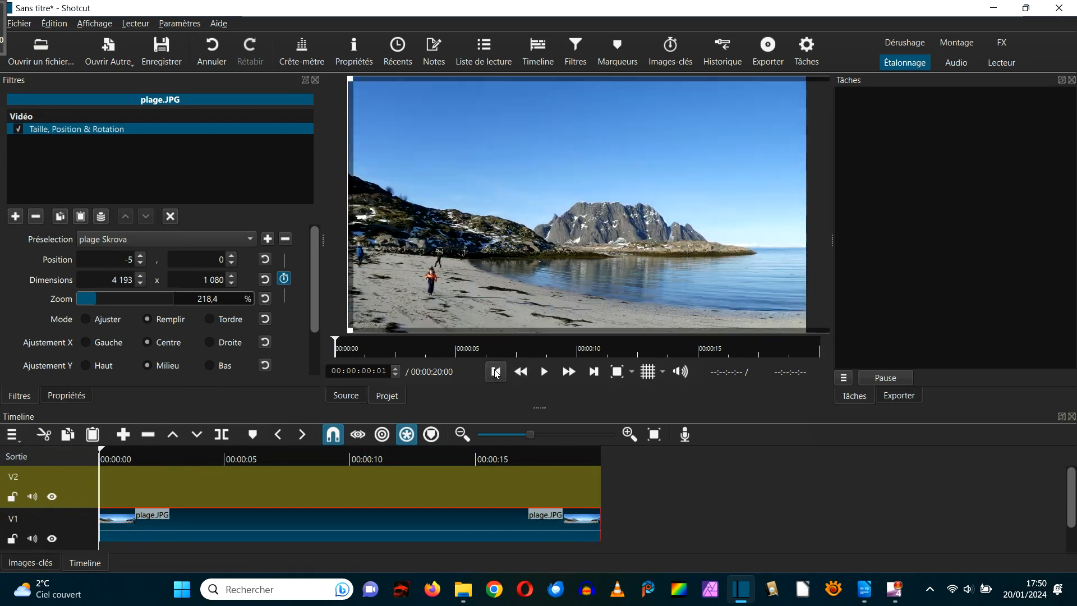
click(113, 54)
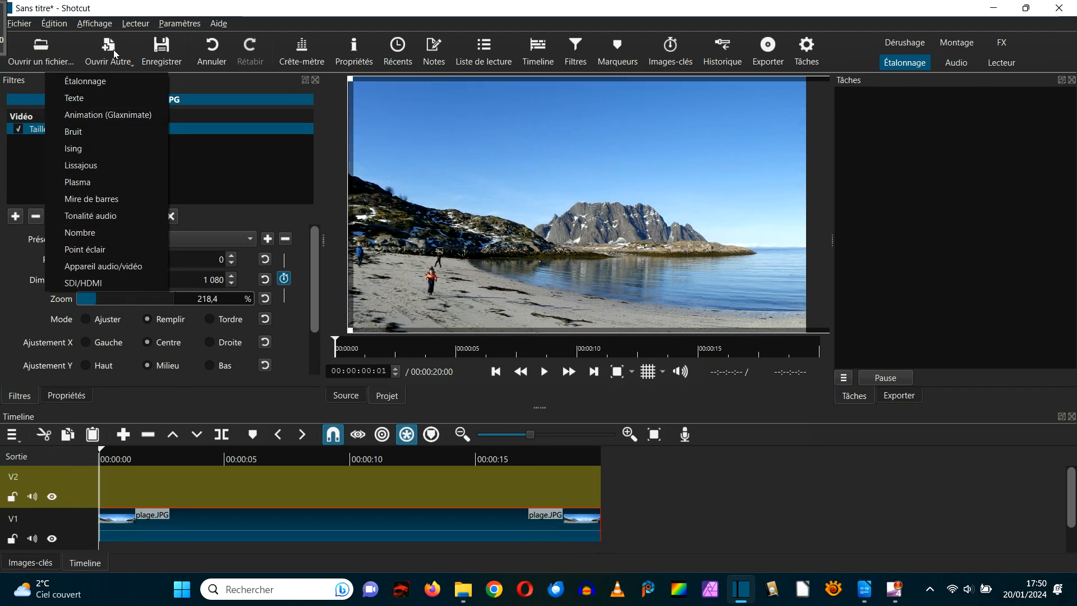
click(109, 112)
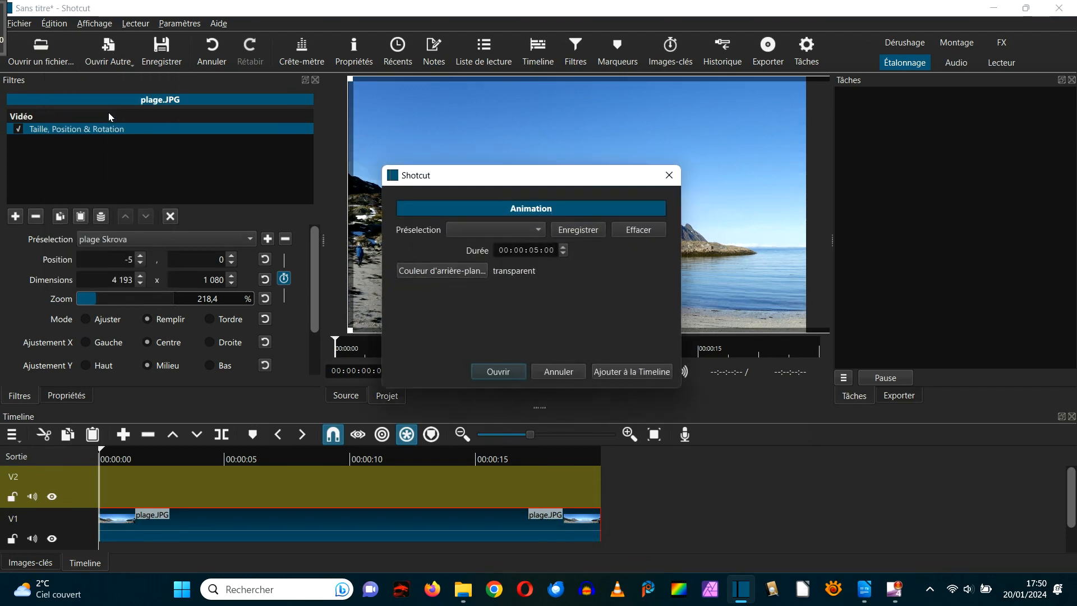
double_click(533, 250)
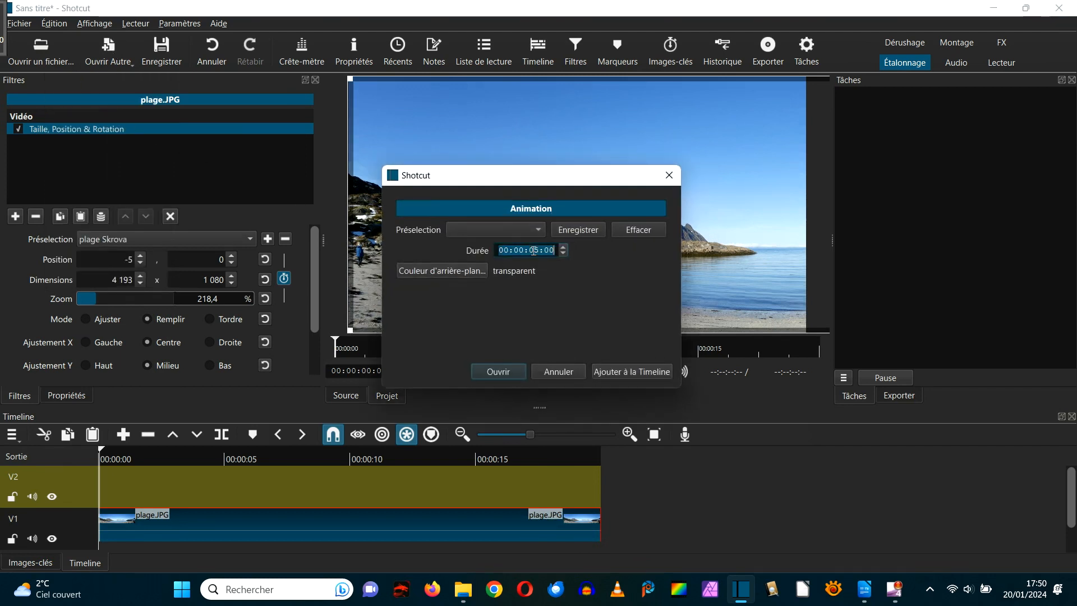
text(20)
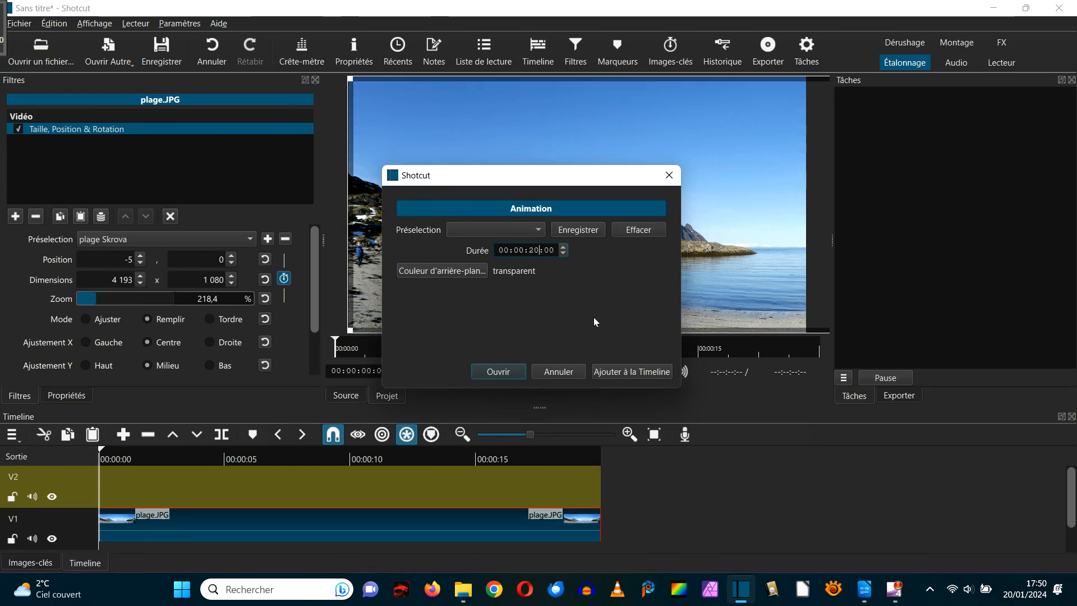
click(617, 371)
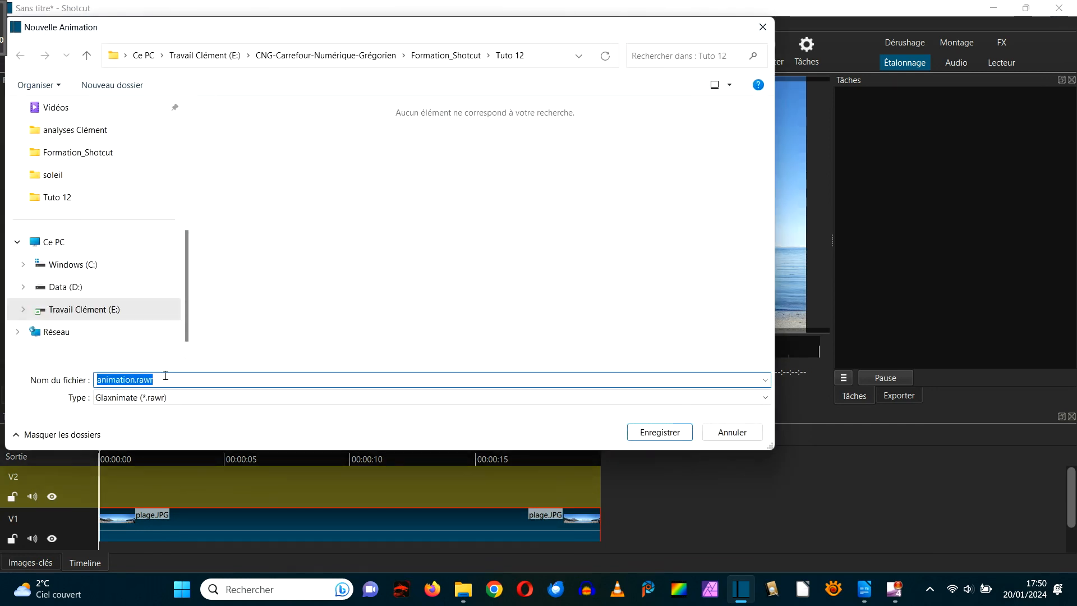
text(soleil)
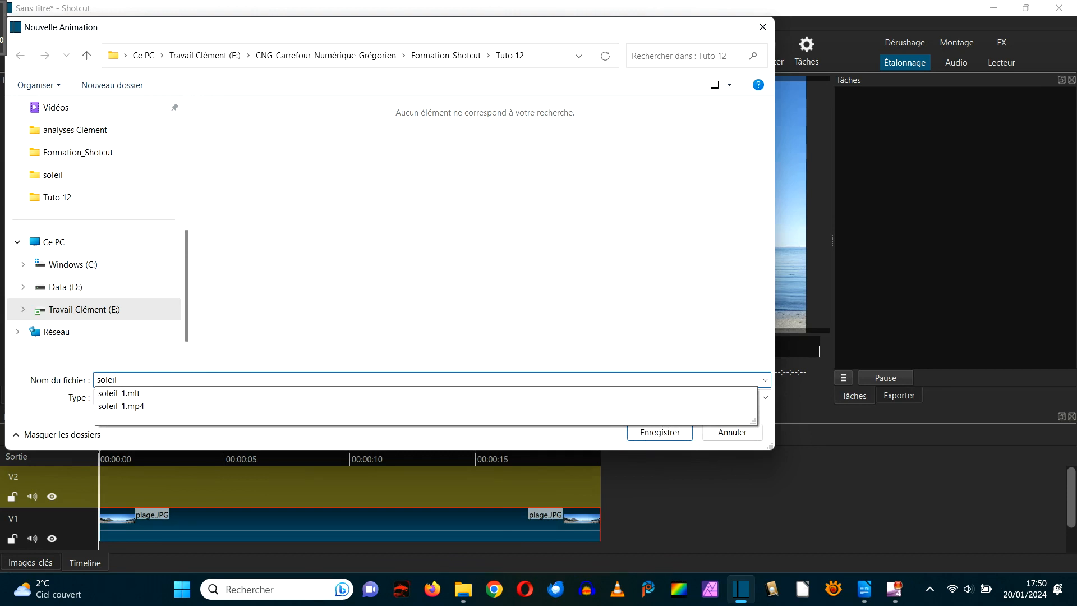
key(Return)
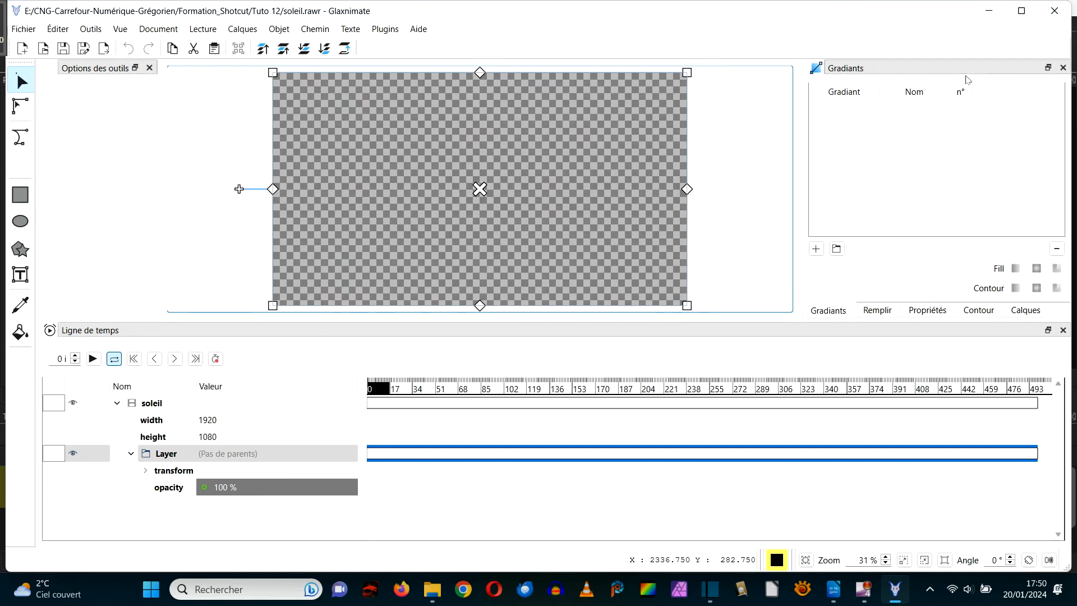
Move the Glaxnimate window aside to uncover the Shotcut timeline
mouse_move(1022, 13)
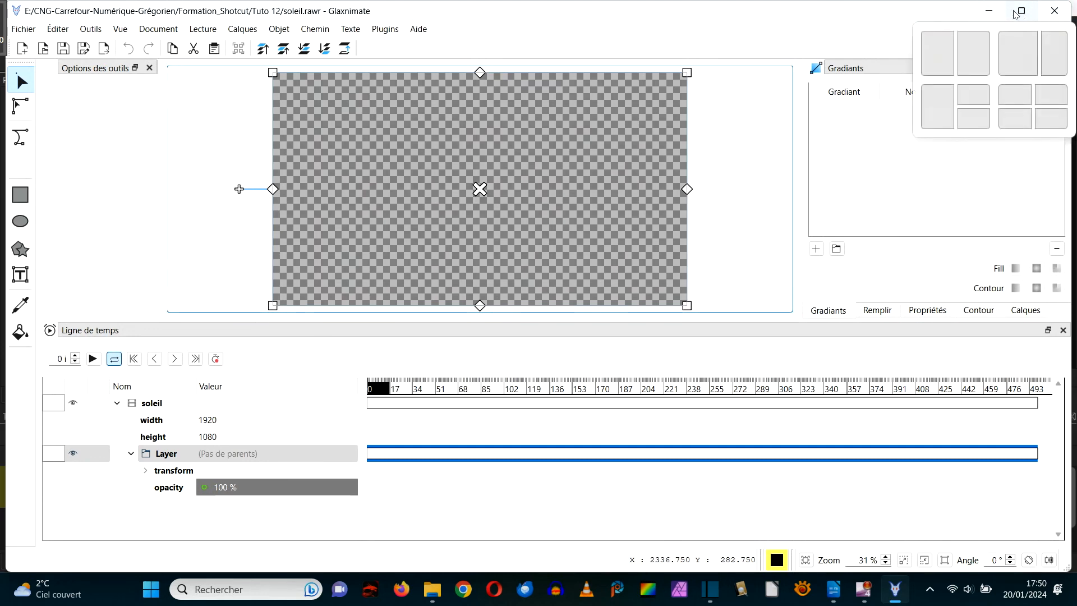
drag(899, 15, 1076, 69)
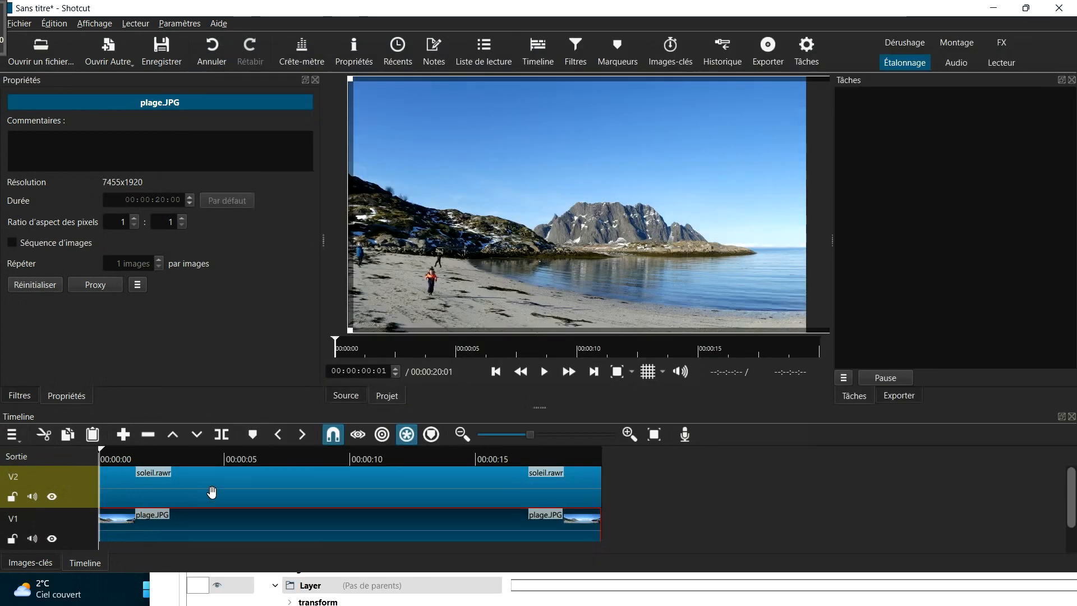
Open the soleil.rawr clip on track V2 for editing in Glaxnimate and maximize the Glaxnimate window
click(213, 492)
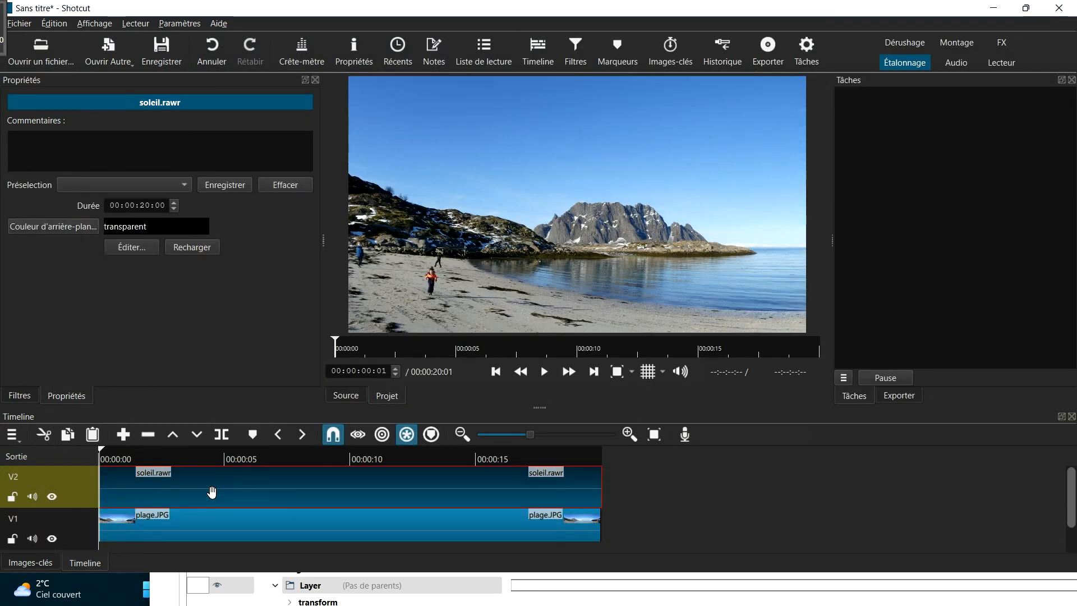
click(133, 247)
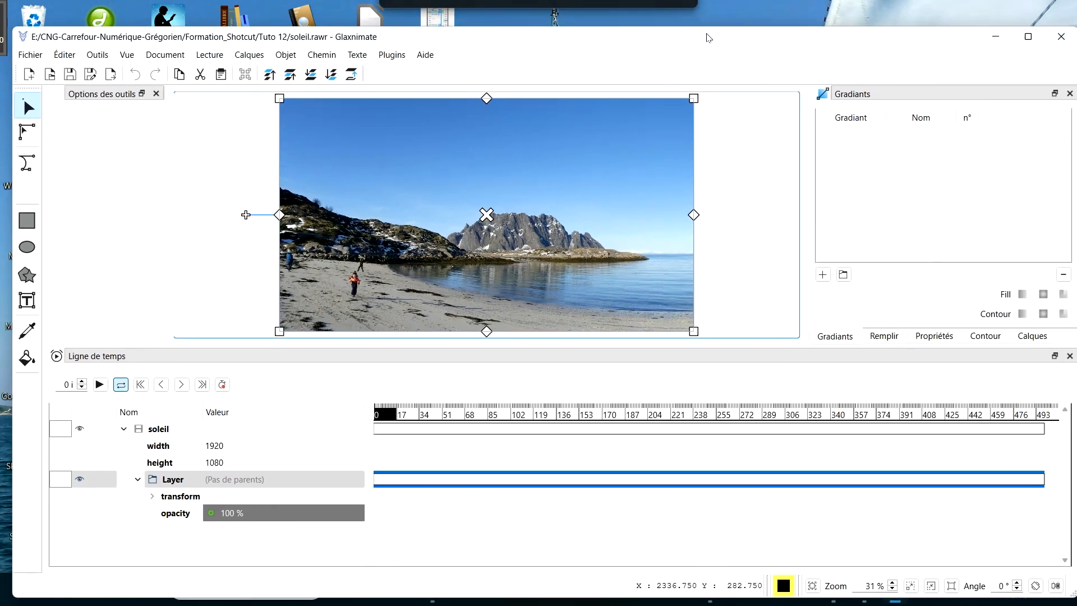
click(1025, 37)
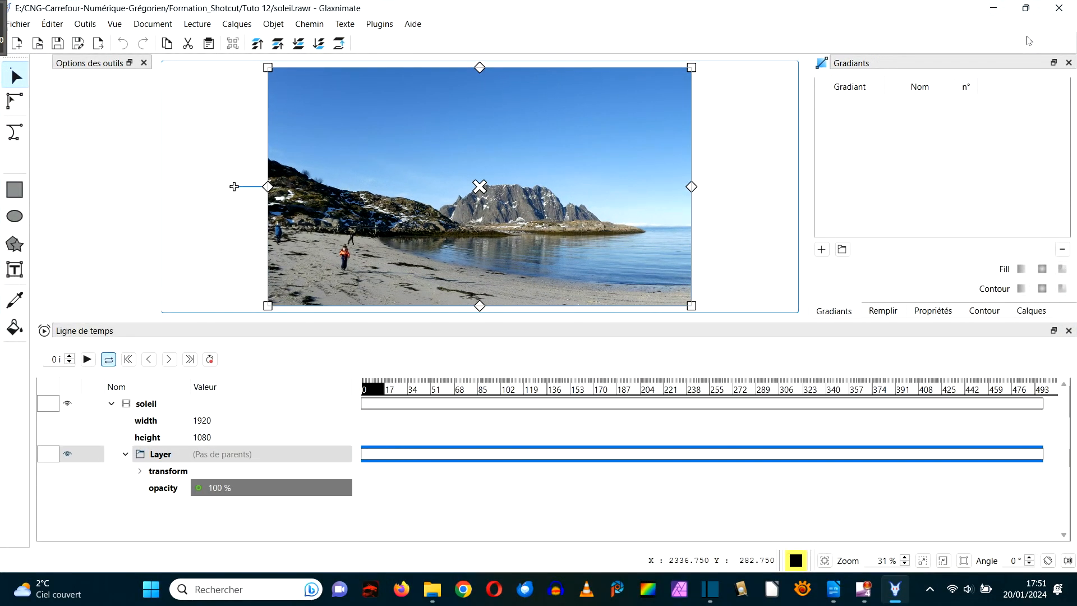
Draw a filled circle about 181 px across over the rocky shore and set its fill colour to red #fd0000
click(14, 218)
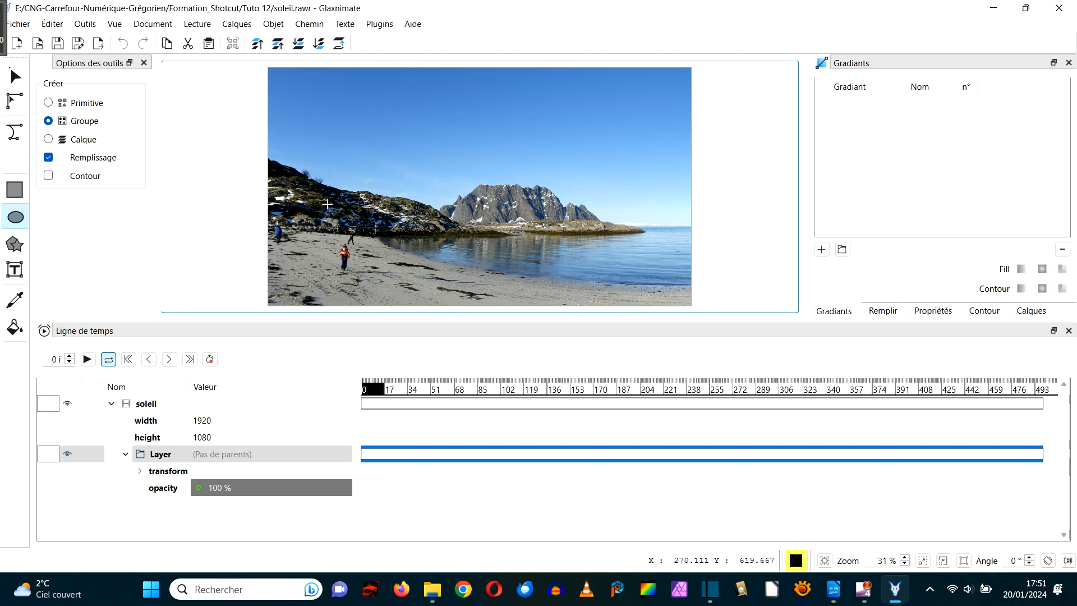
drag(330, 199, 354, 228)
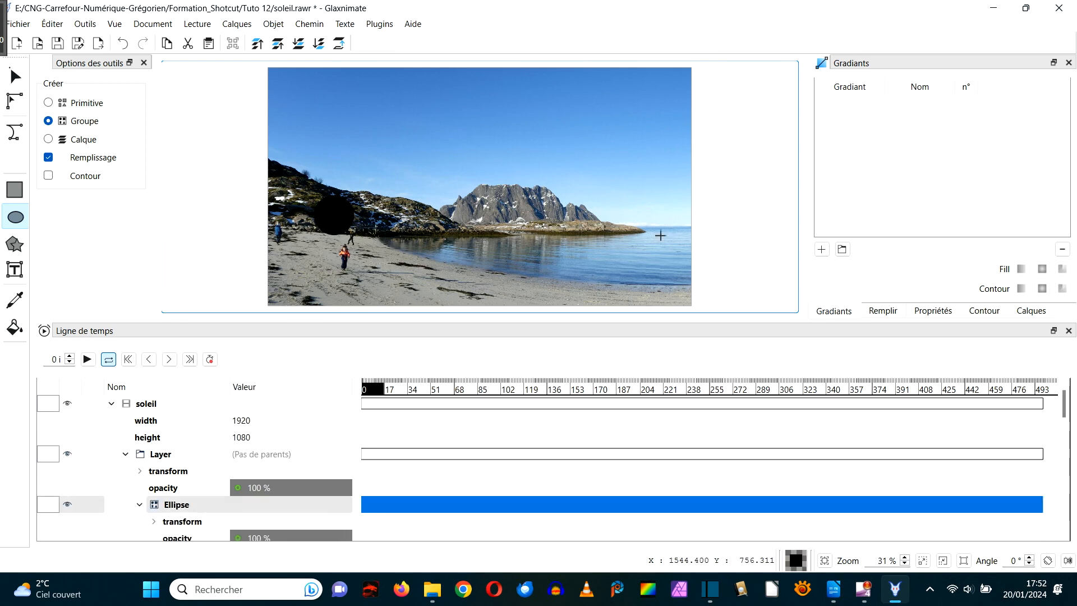
click(1032, 311)
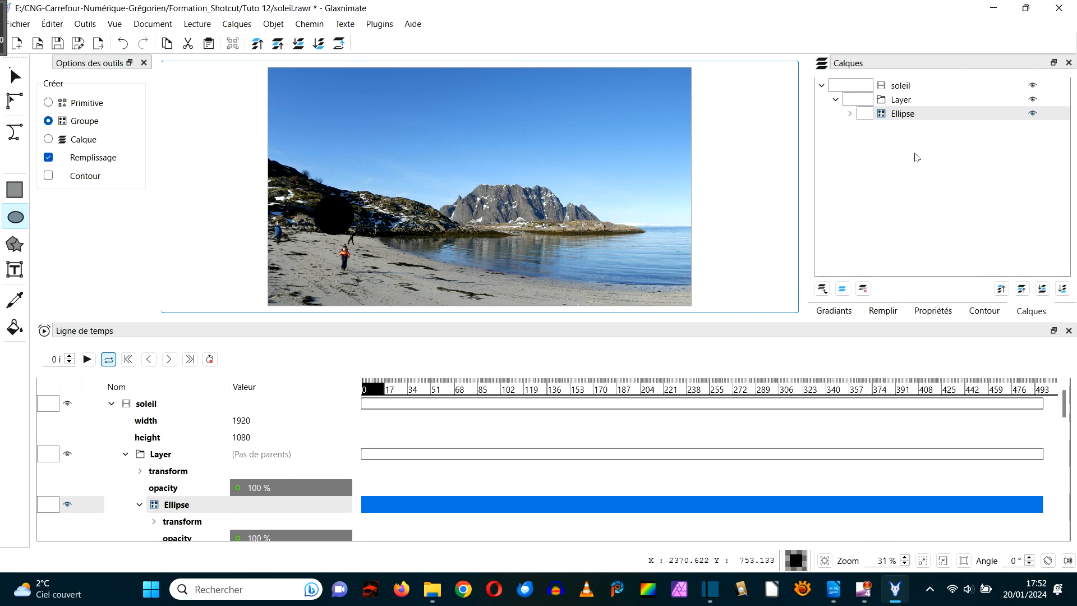
click(850, 114)
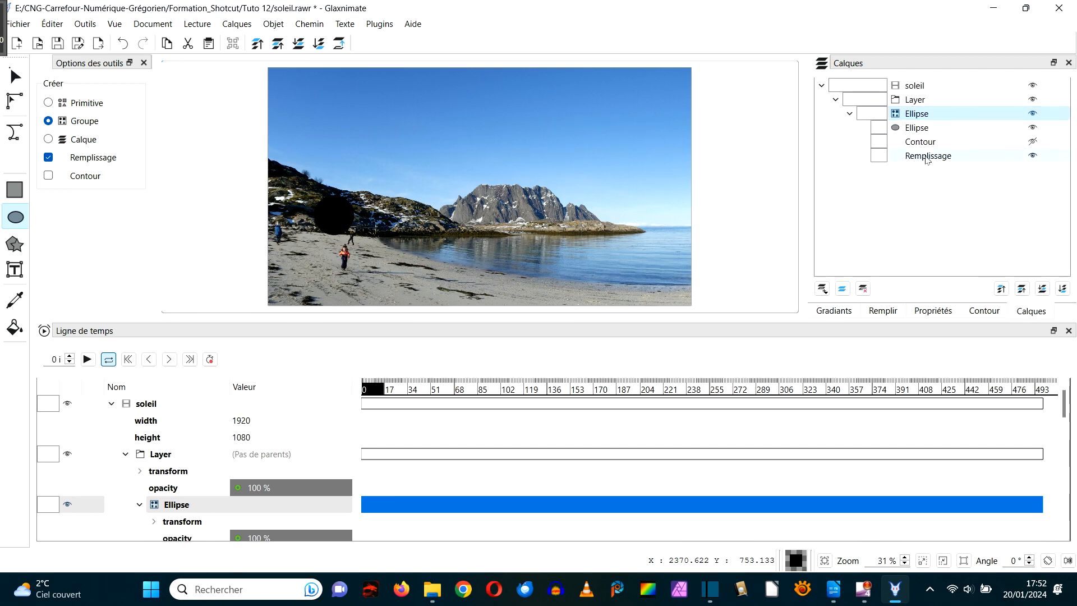
click(879, 157)
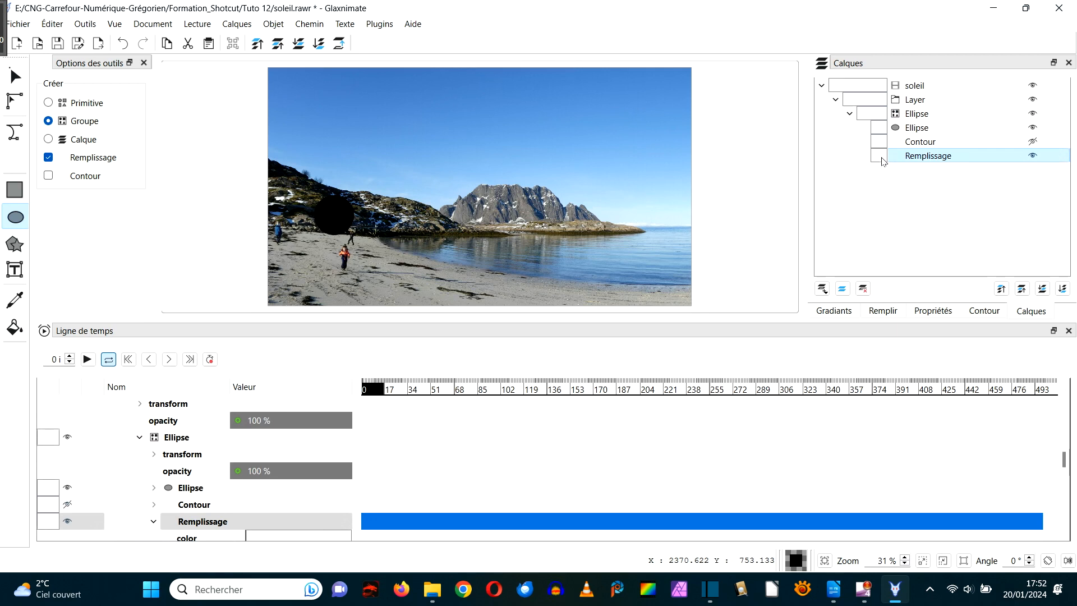
click(882, 312)
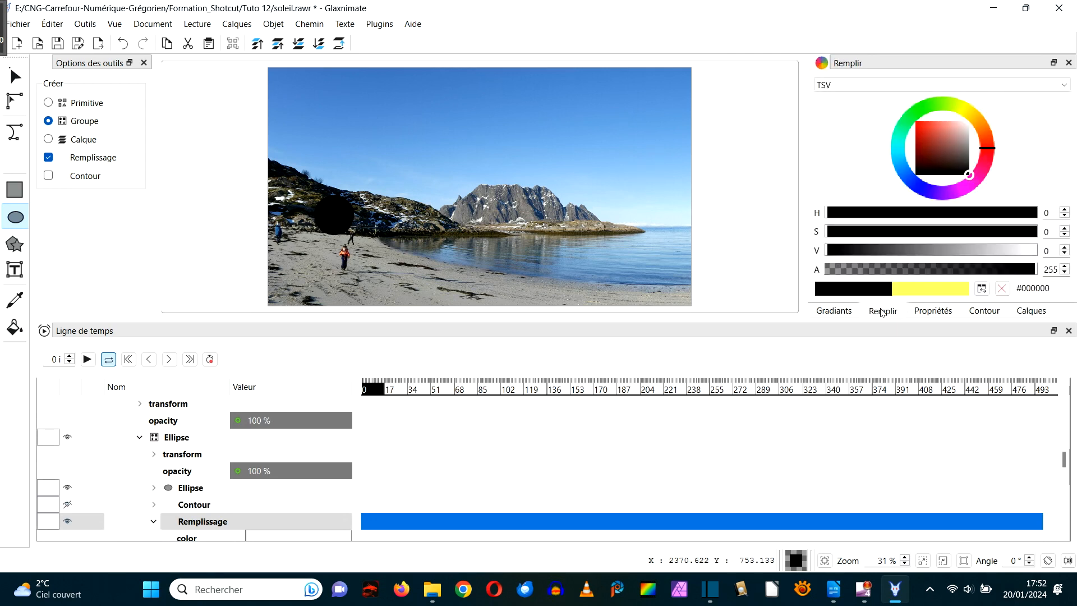
click(854, 290)
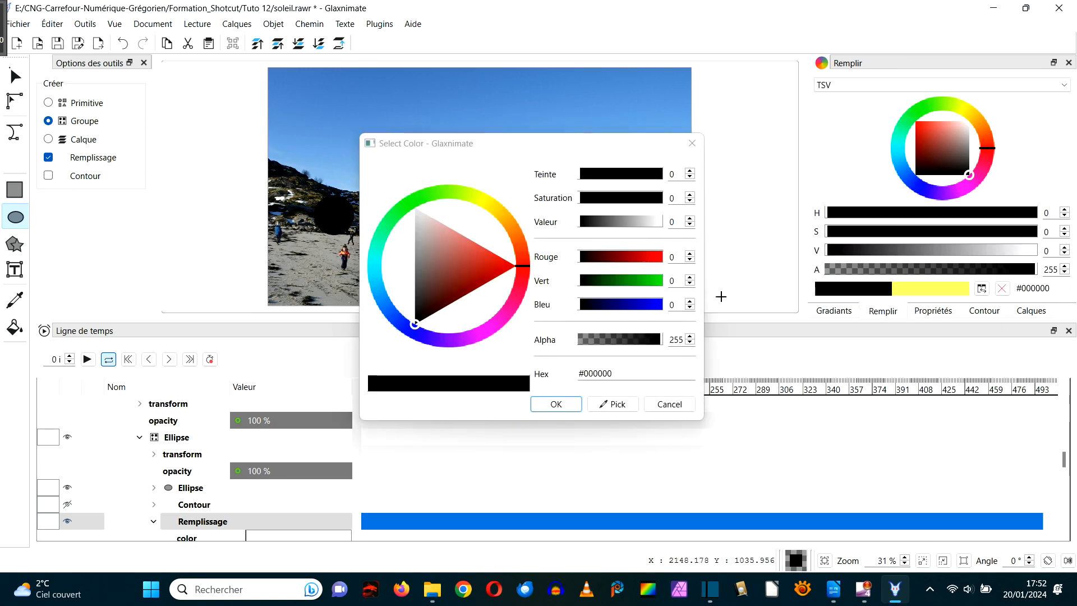
drag(415, 321, 517, 272)
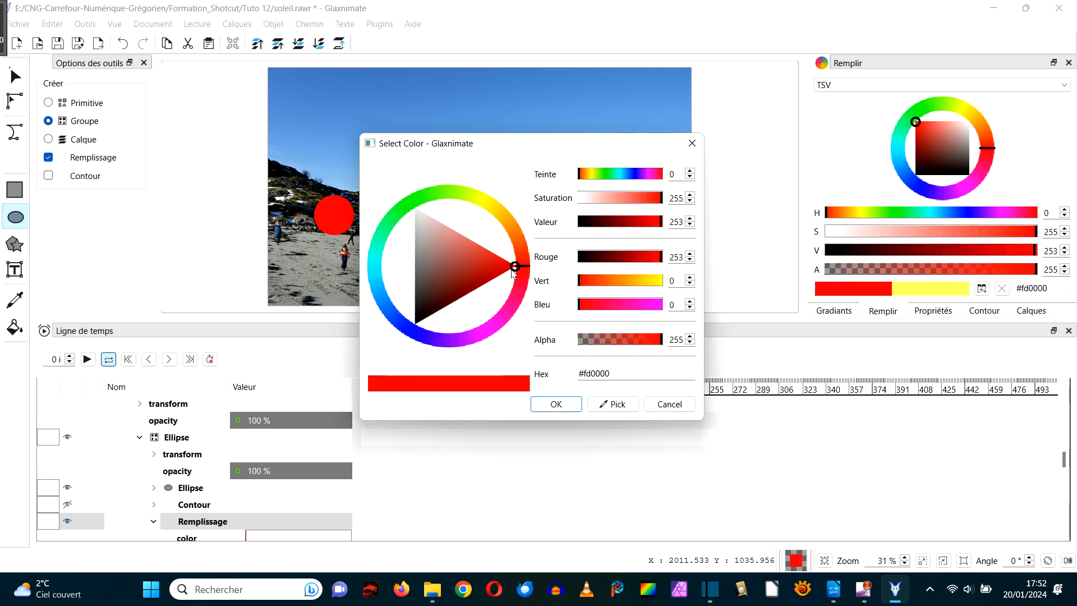
click(562, 404)
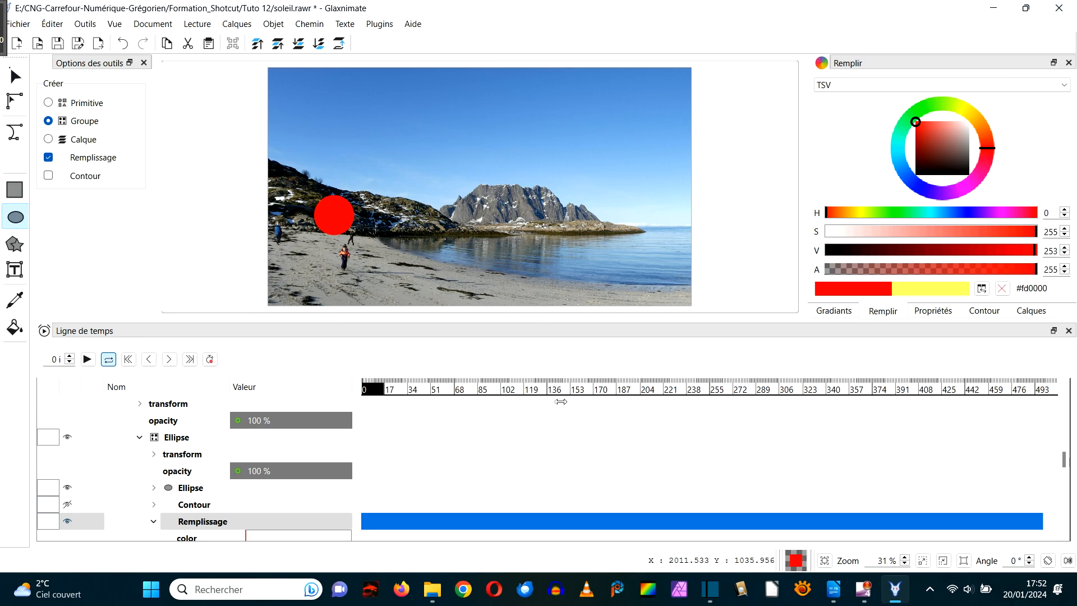
Add a keyframe for the inner Ellipse's position at frame 0
scroll(156, 438, down, 1)
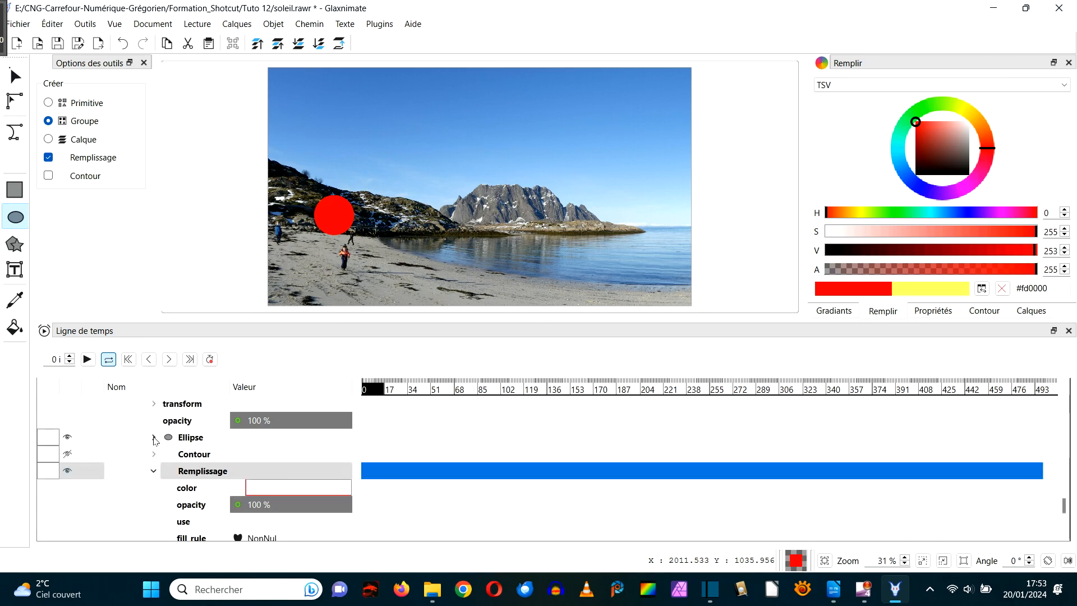
click(155, 439)
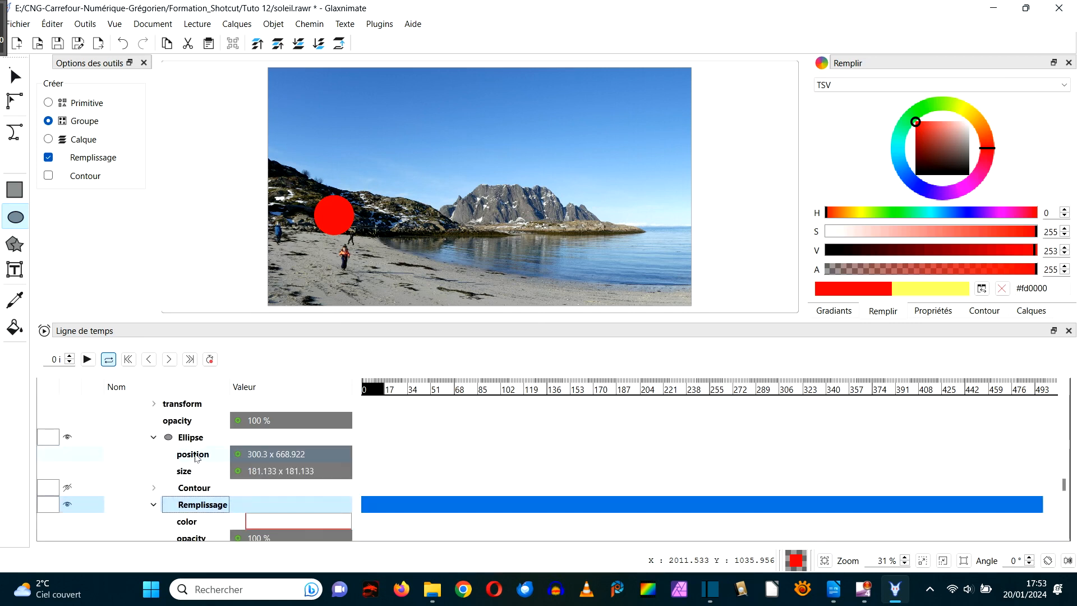
right_click(332, 455)
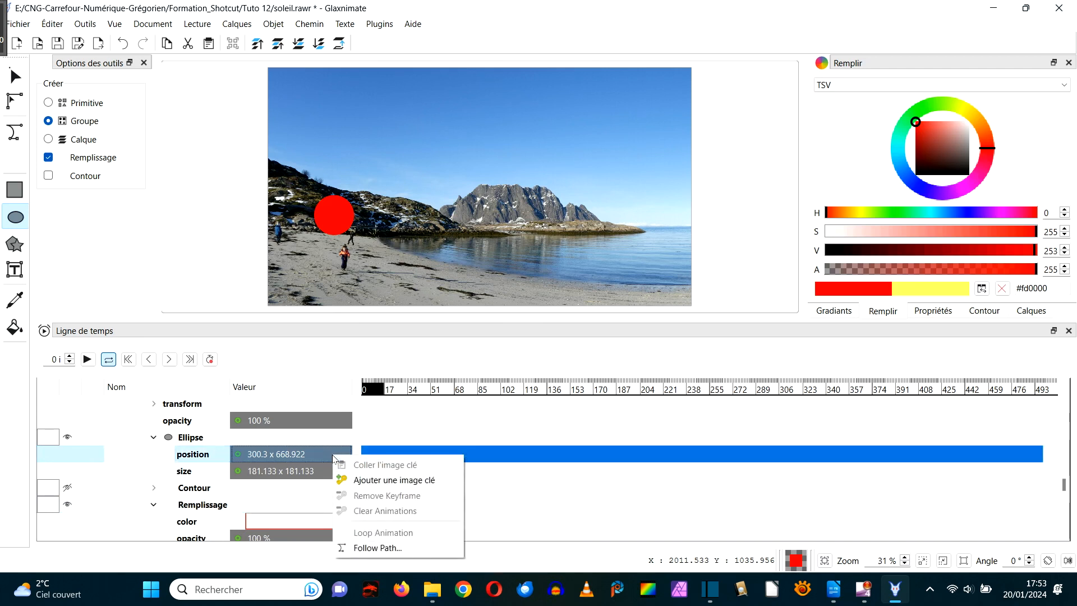
click(370, 484)
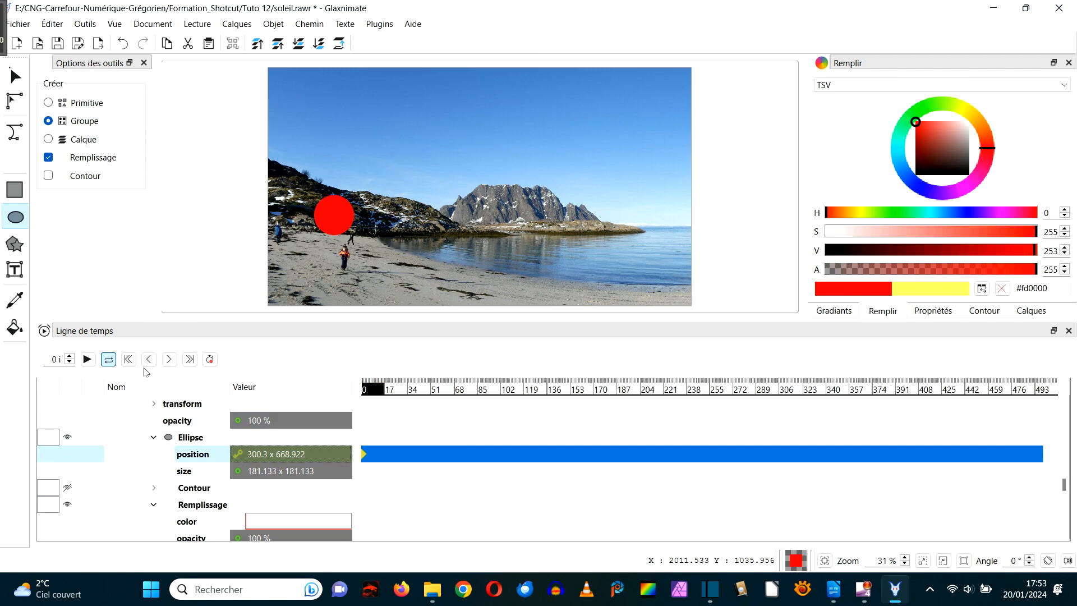
At the last frame, move the red circle onto the opposite shore at about 1733 x 698 and add a position keyframe
click(189, 359)
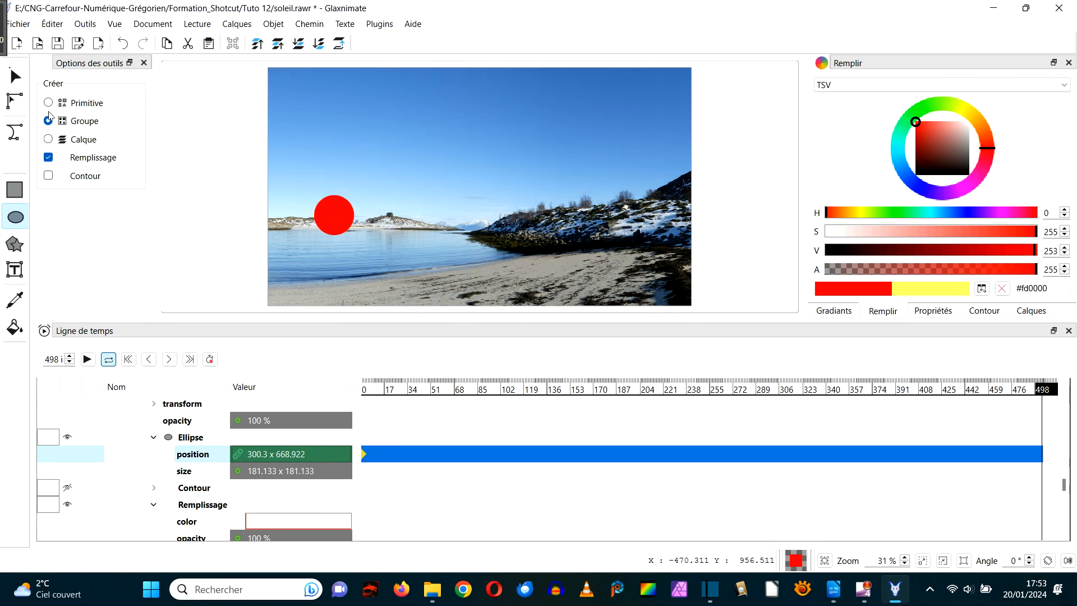
click(15, 77)
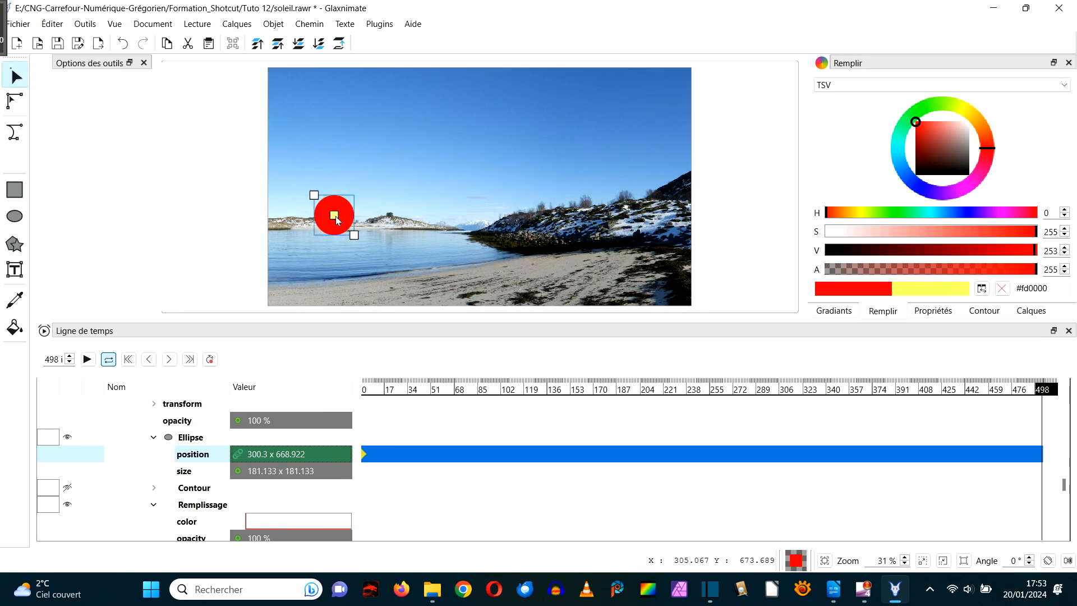
drag(333, 217, 653, 226)
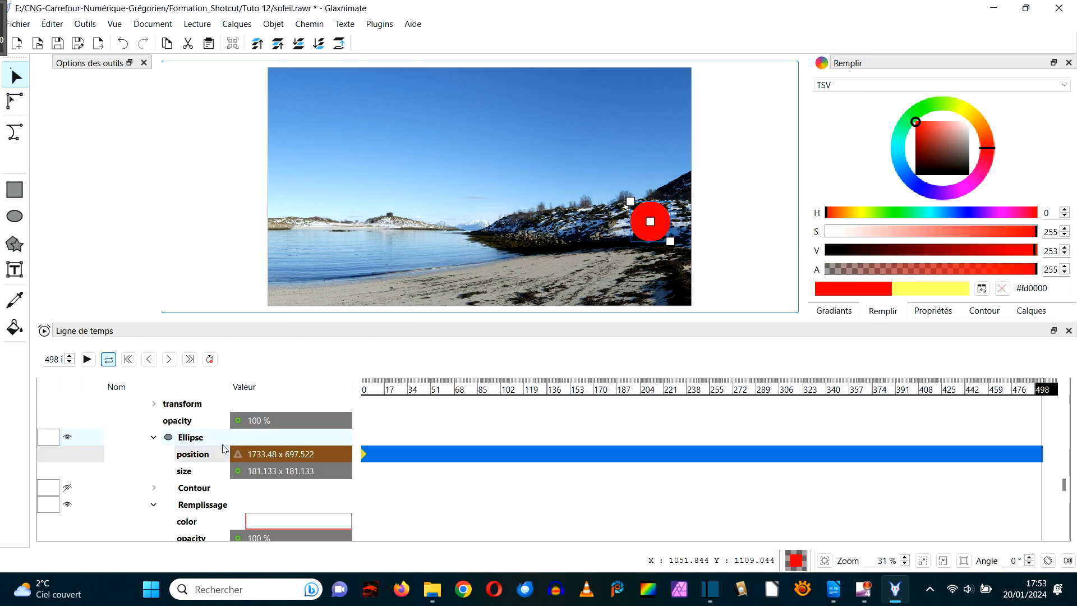
right_click(339, 454)
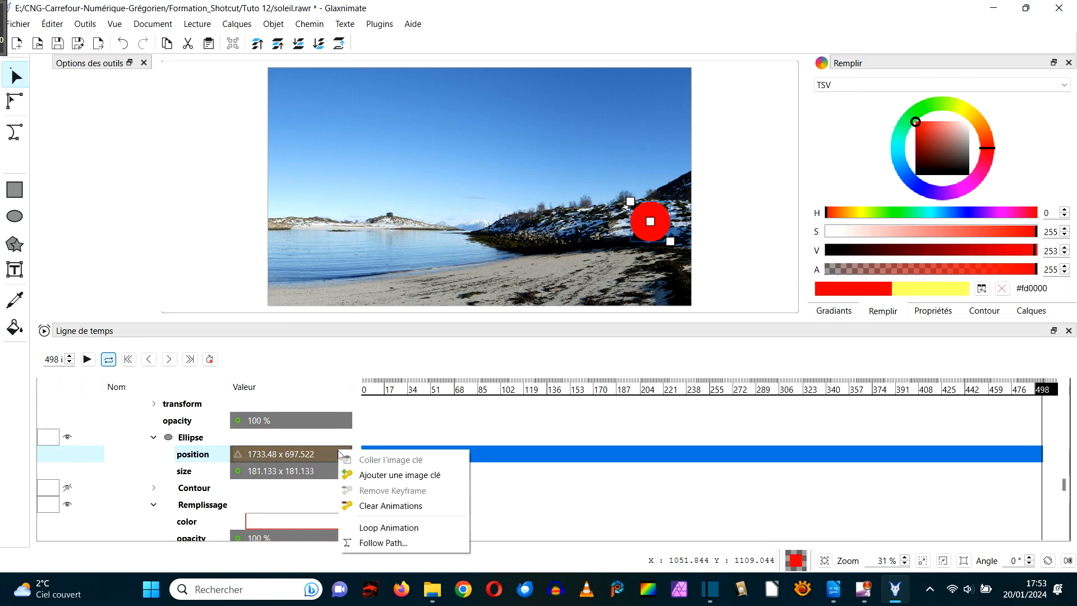
click(381, 476)
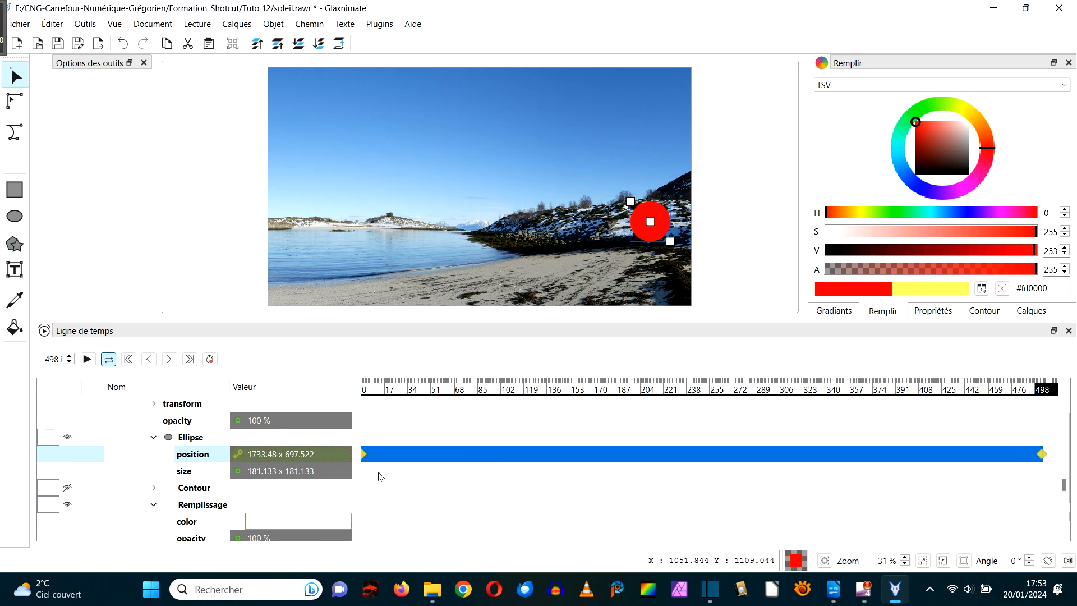
At frame 250, raise the circle to the top of the sky at about 985 x 95 and add a position keyframe
click(17, 103)
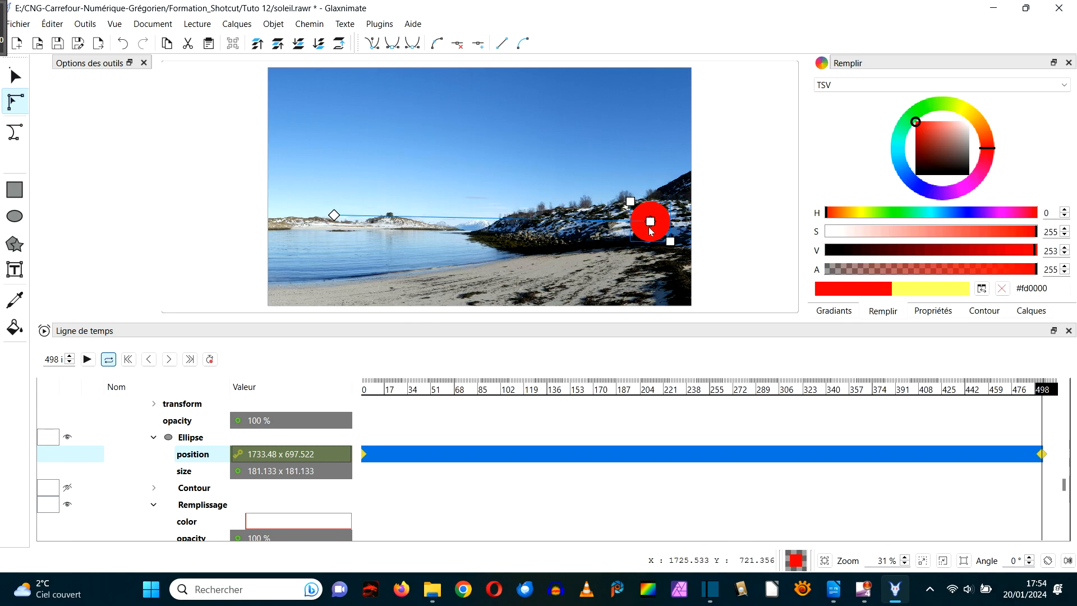
double_click(46, 359)
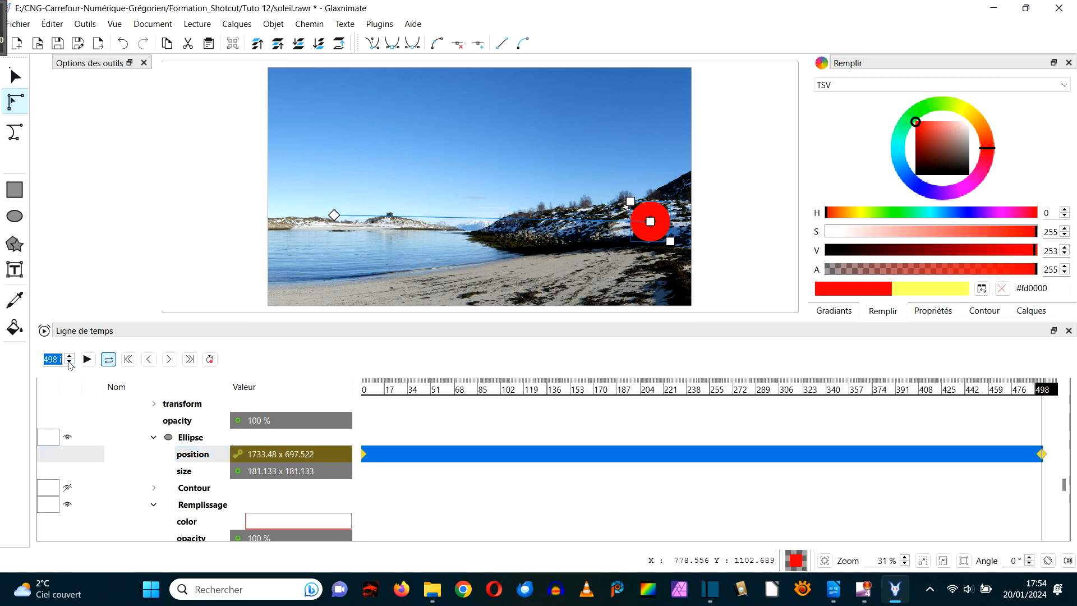
text(250)
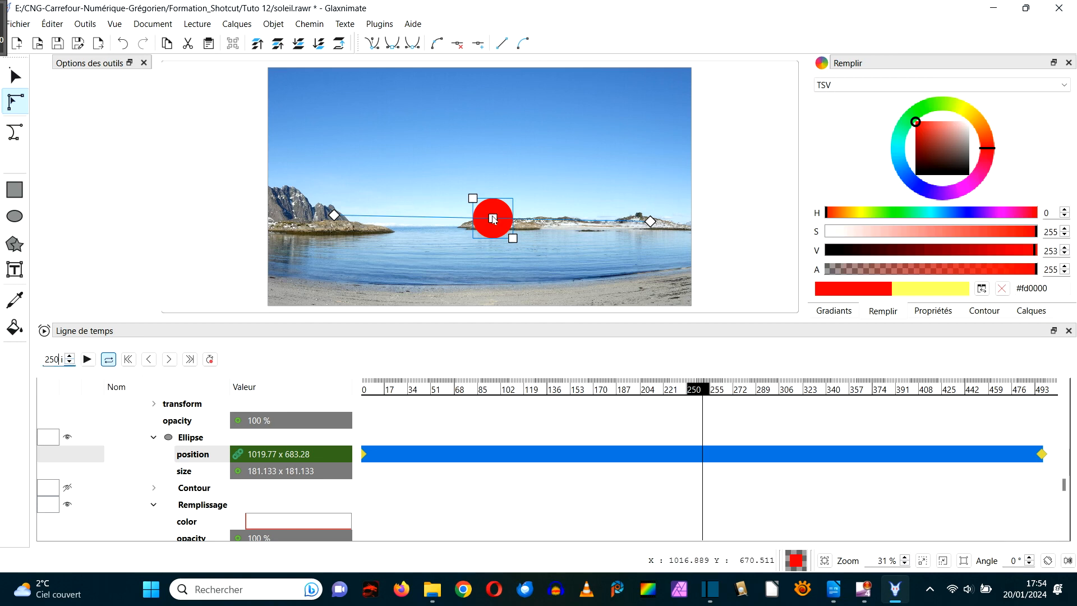
drag(493, 219, 487, 92)
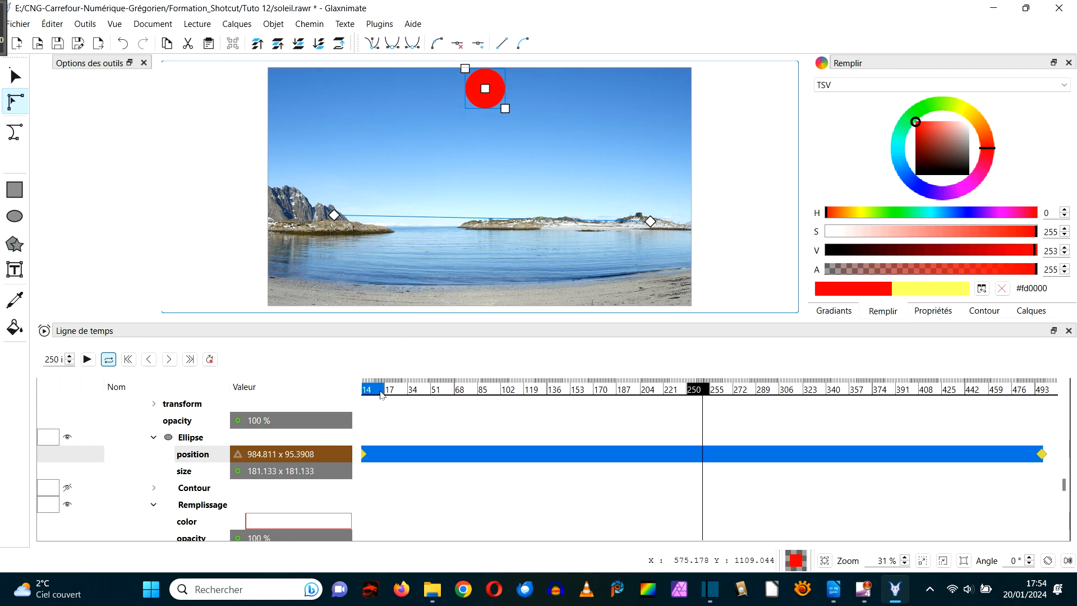
right_click(338, 455)
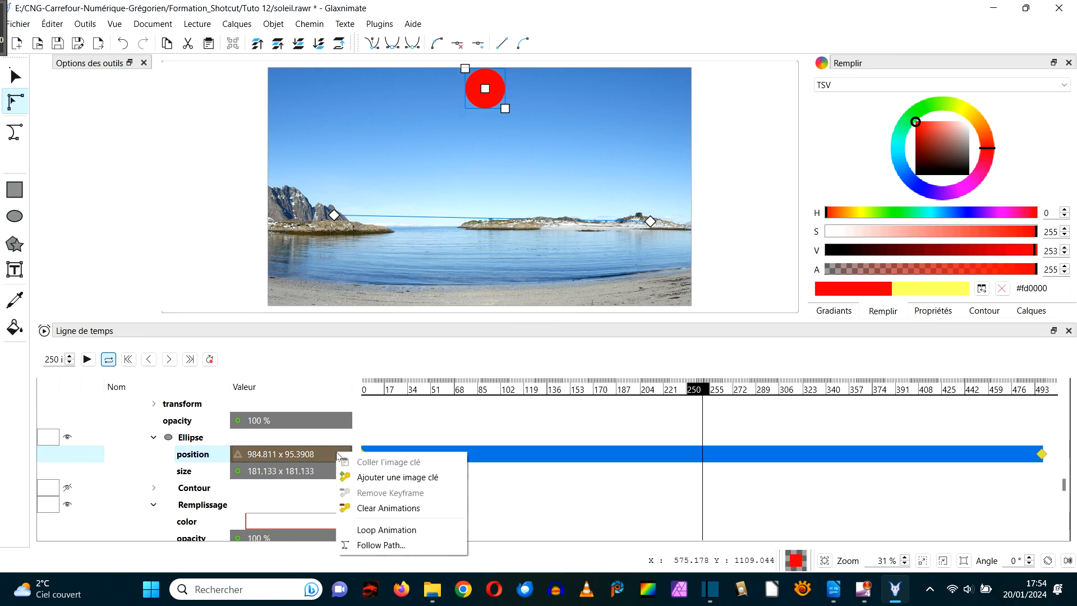
click(370, 477)
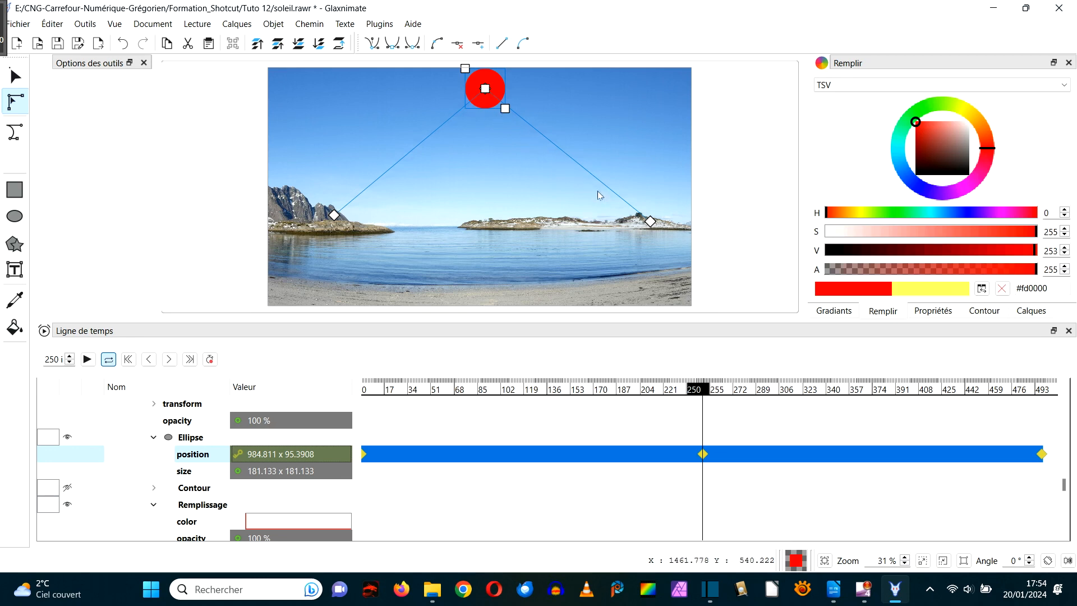
Make the motion path's start node symmetric, show its tangents and pull one straight up to curve the sun's rise
right_click(335, 217)
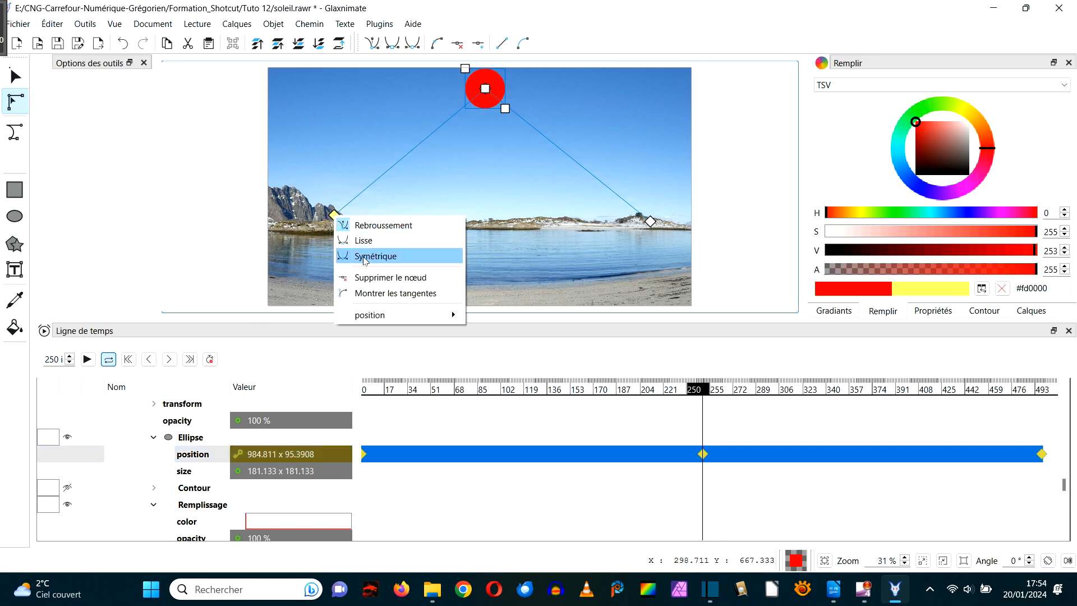
click(364, 256)
right_click(334, 216)
click(383, 291)
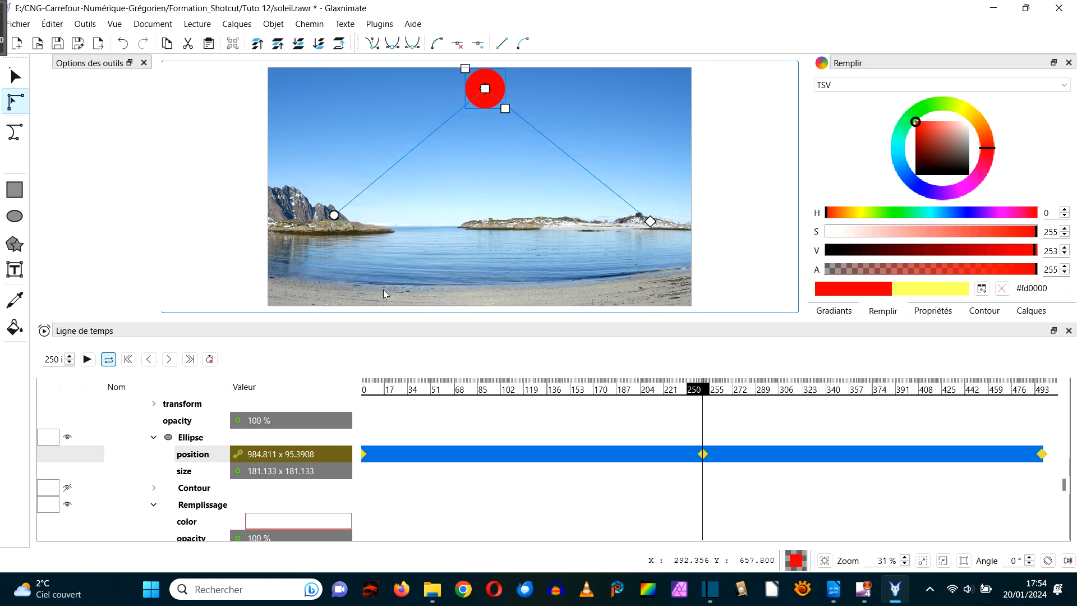
drag(335, 215, 335, 132)
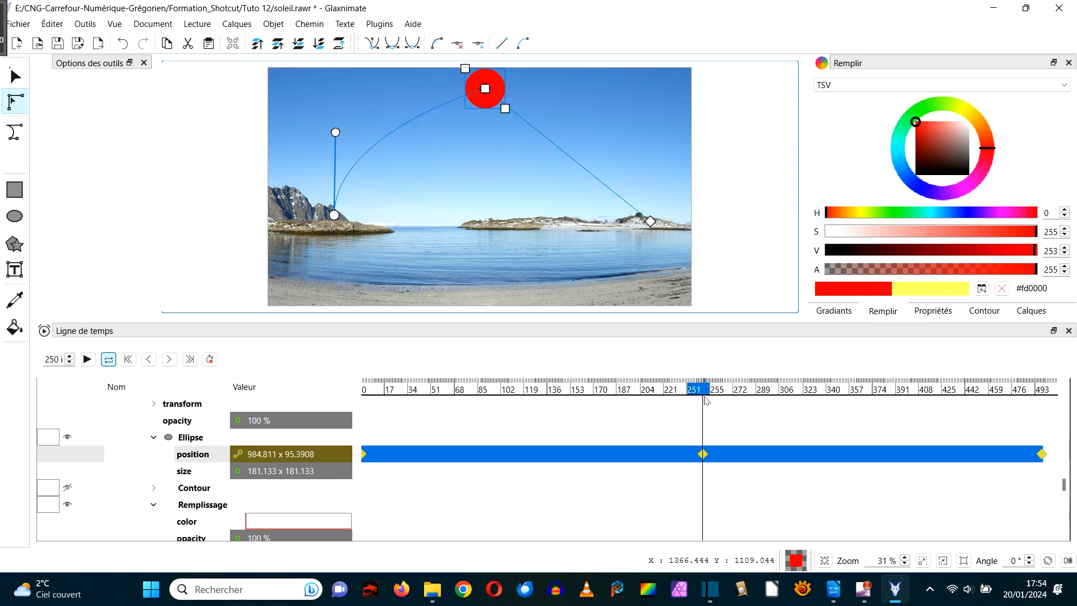
click(611, 389)
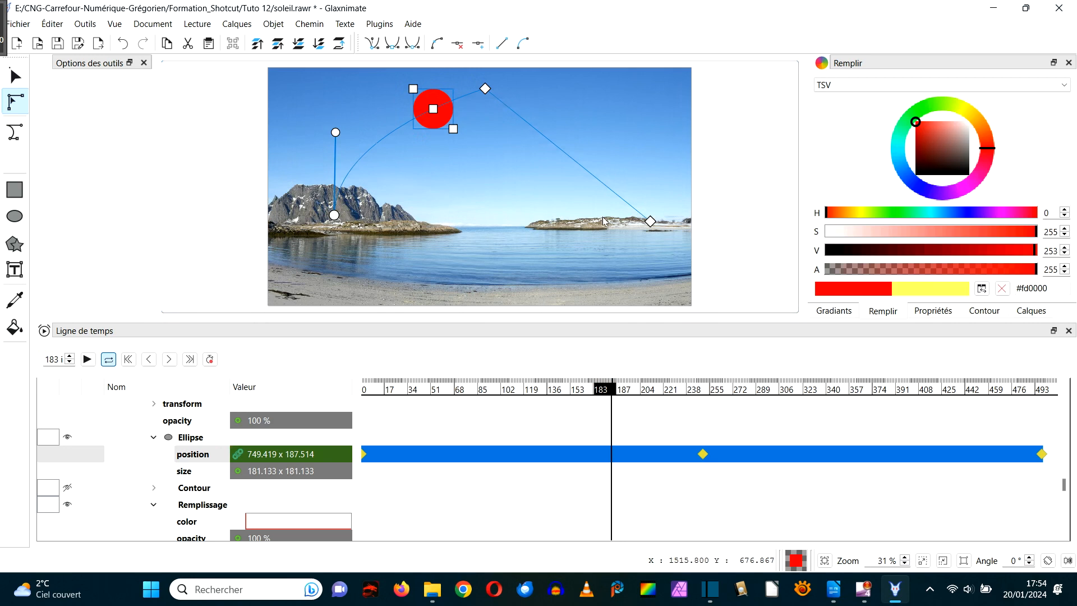
Show the tangents of the motion path's top node, make it symmetric and pull a tangent sideways to round the arc
right_click(485, 88)
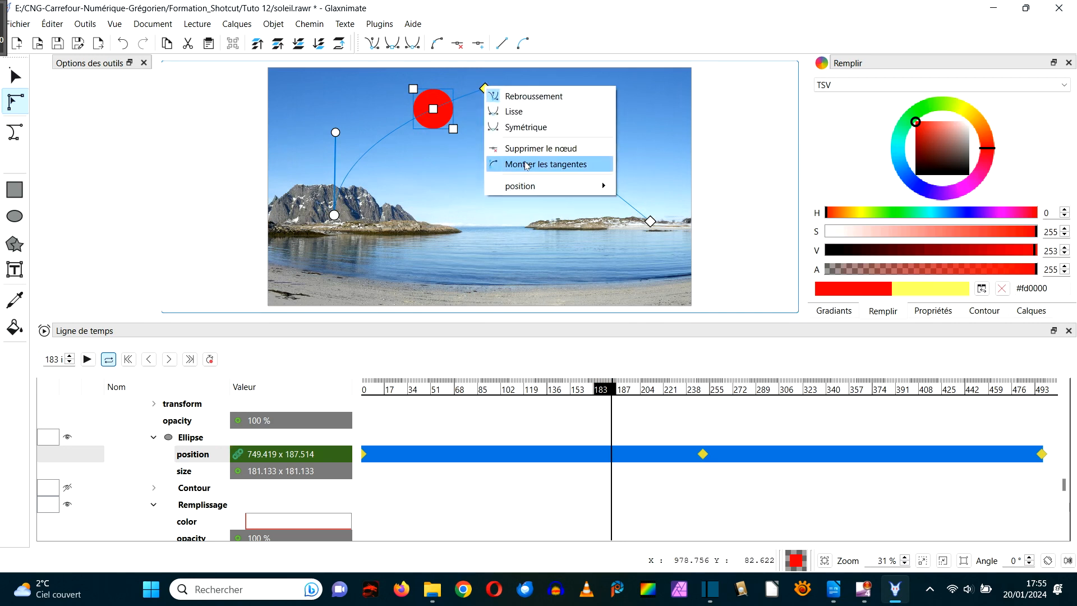
click(519, 164)
right_click(485, 89)
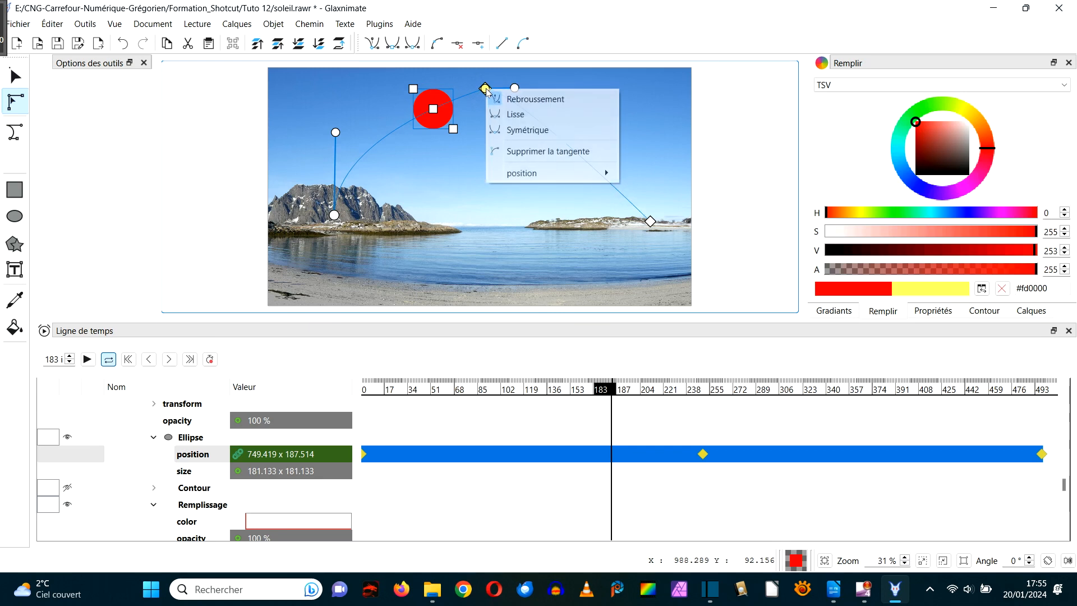
click(522, 132)
drag(486, 104, 399, 93)
Make the motion path's end node symmetric, show its tangents and pull one upward to curve the sun's descent
click(650, 221)
right_click(651, 222)
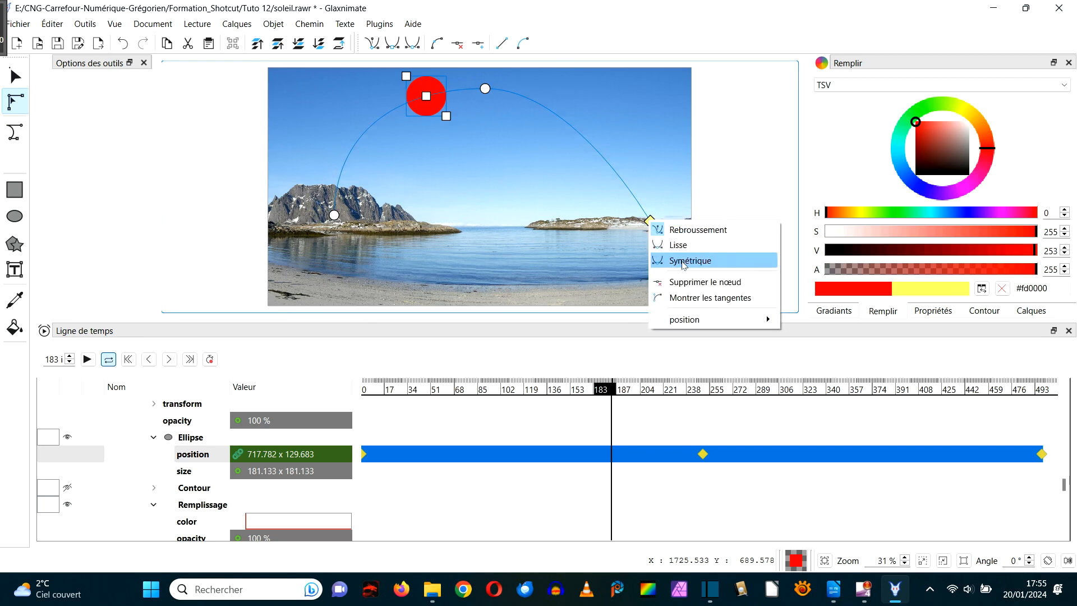
click(685, 261)
right_click(651, 222)
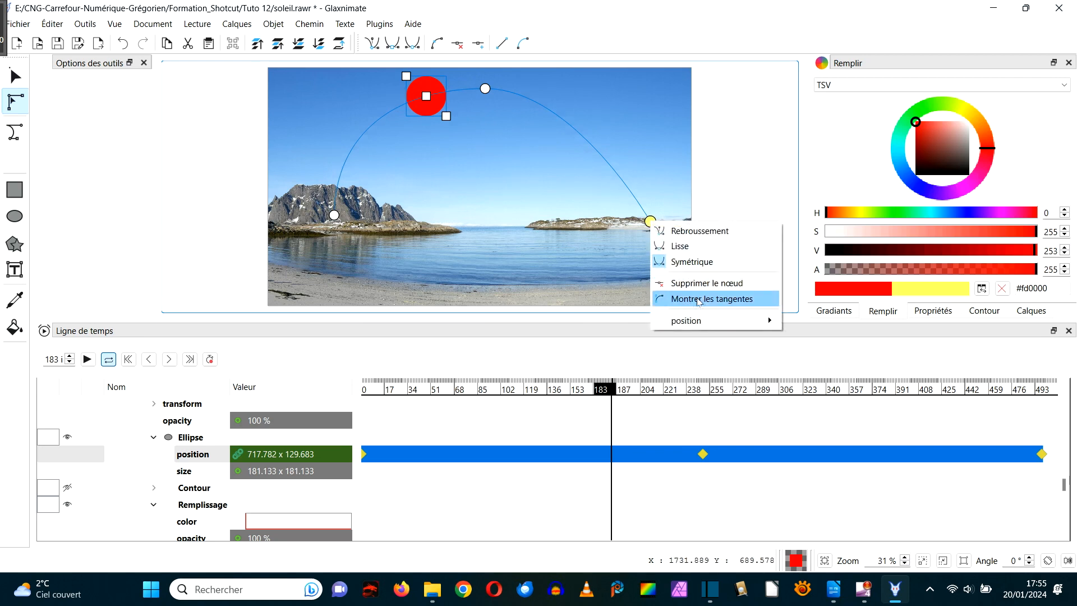
click(724, 304)
drag(650, 222, 639, 125)
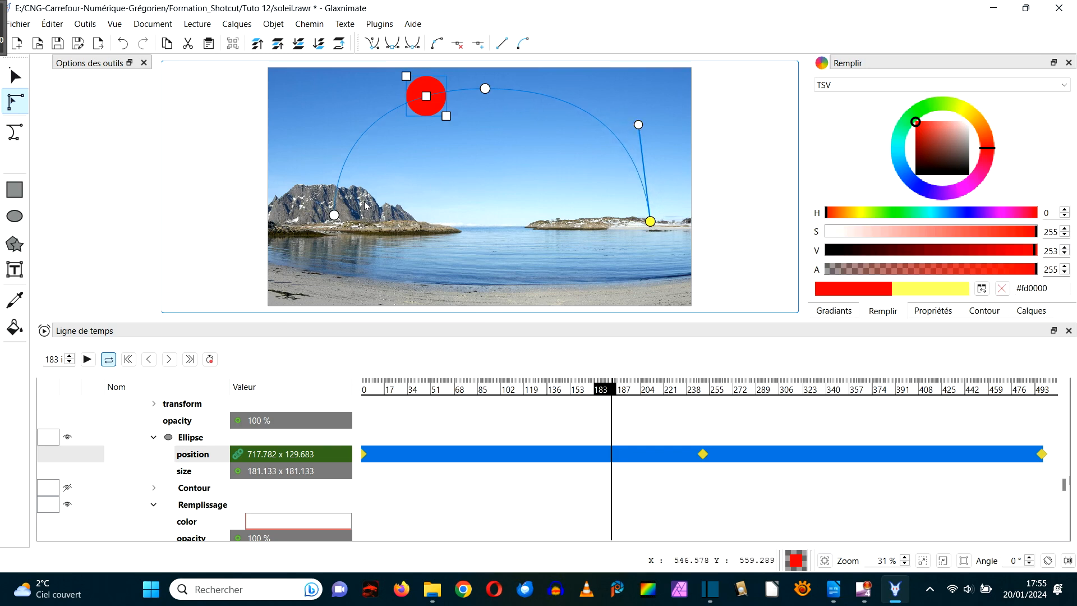
Shorten the upward tangents of the motion path's start and end nodes to even out the arc, and play the animation
click(334, 215)
drag(337, 133, 352, 136)
click(650, 221)
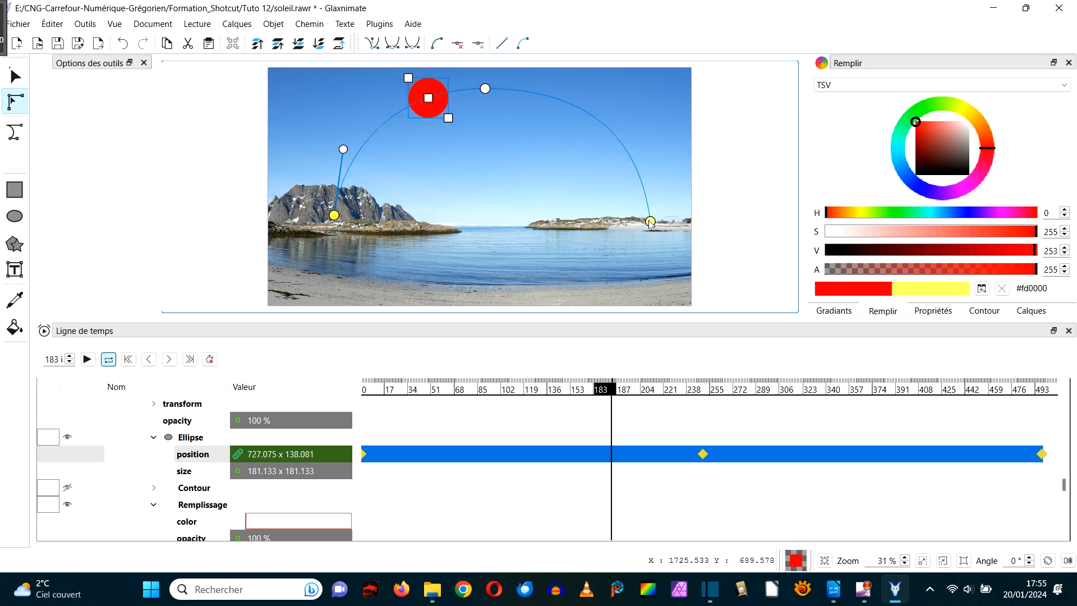
drag(640, 124, 644, 147)
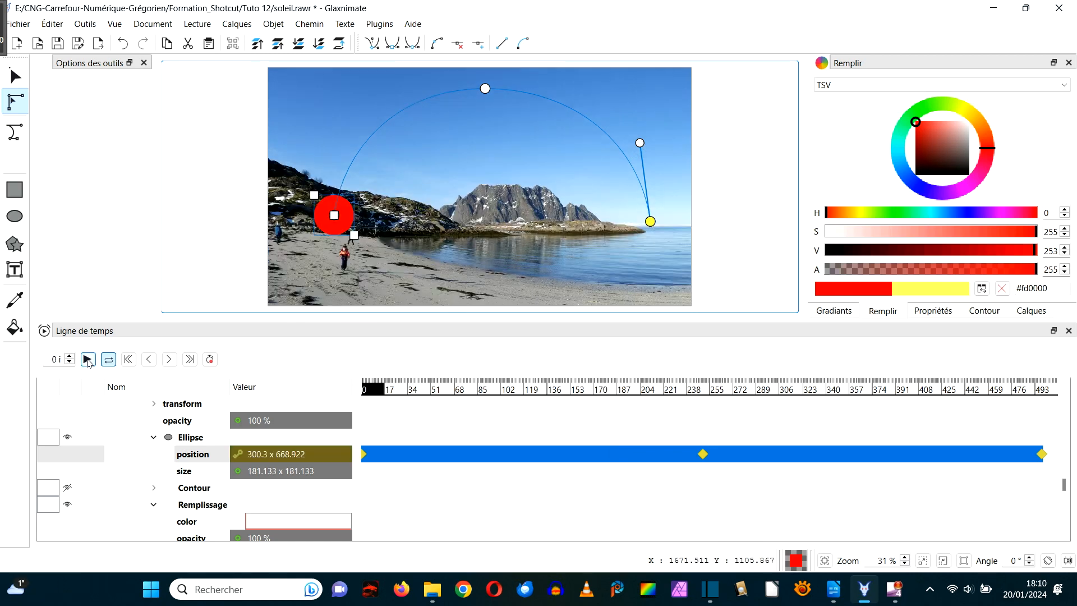
click(87, 360)
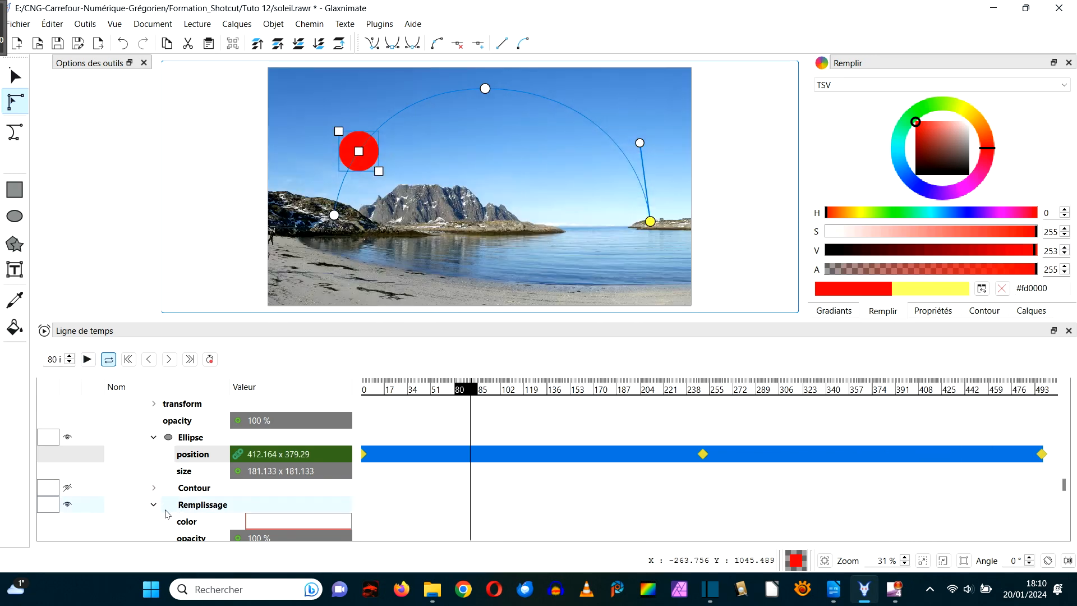
Add keyframes for the circle's red fill color at the first frame and at the last frame
scroll(233, 488, down, 2)
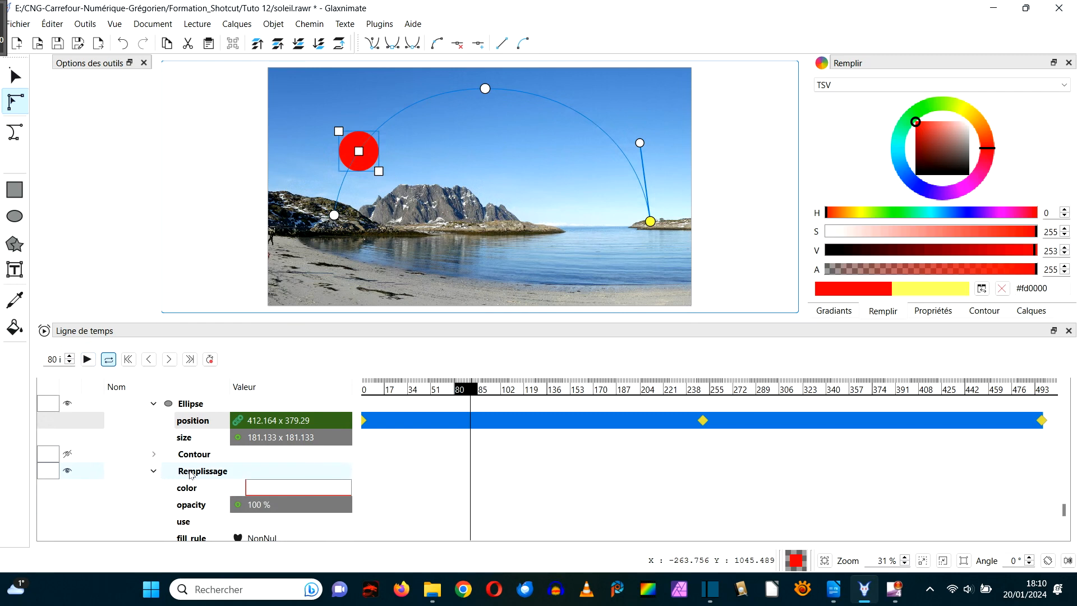
click(289, 491)
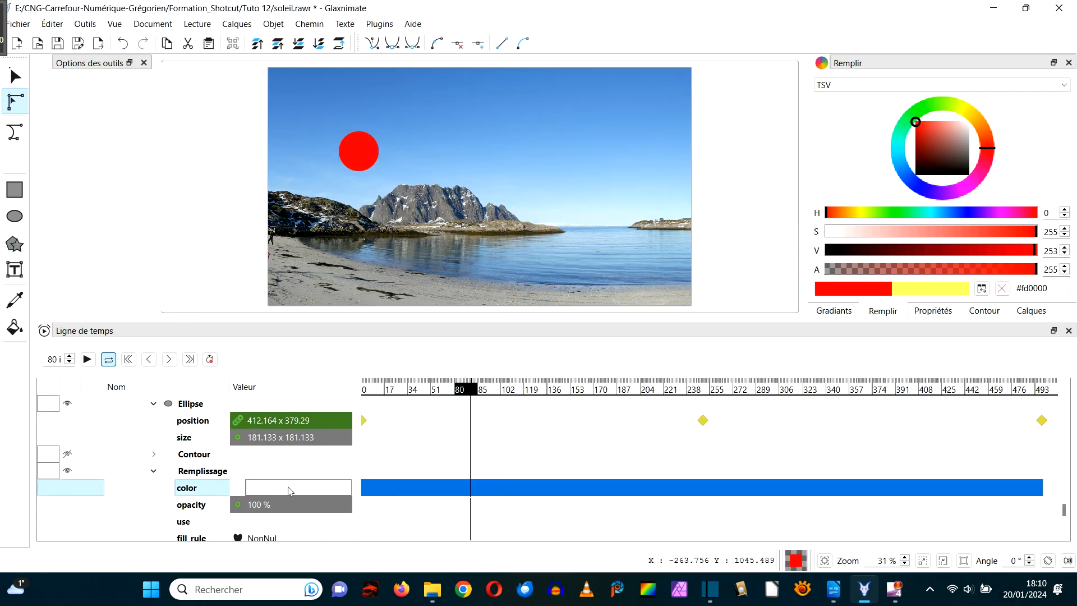
click(128, 360)
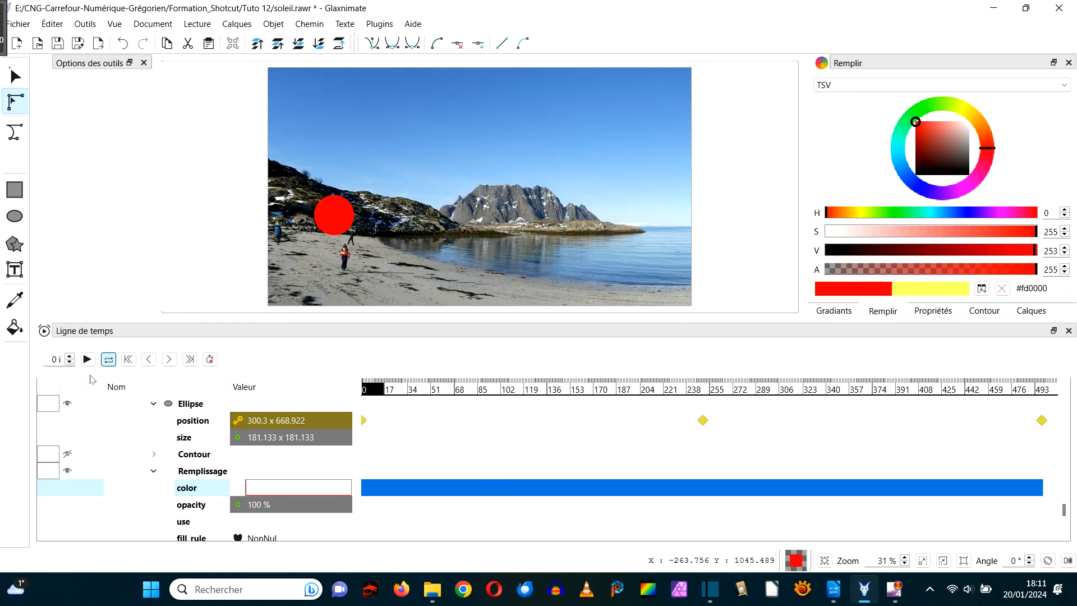
right_click(324, 490)
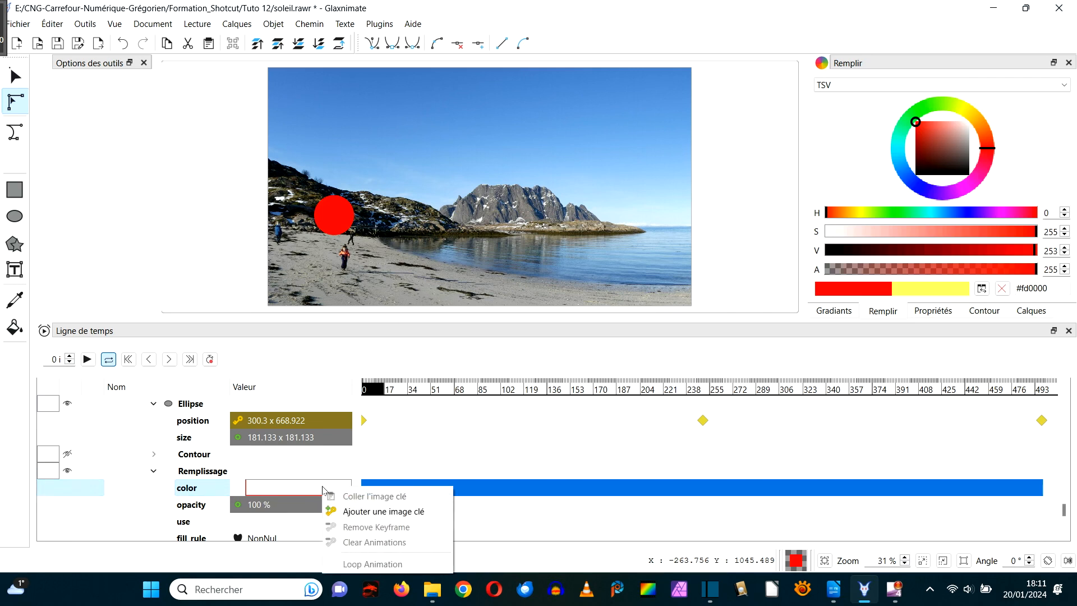
click(353, 511)
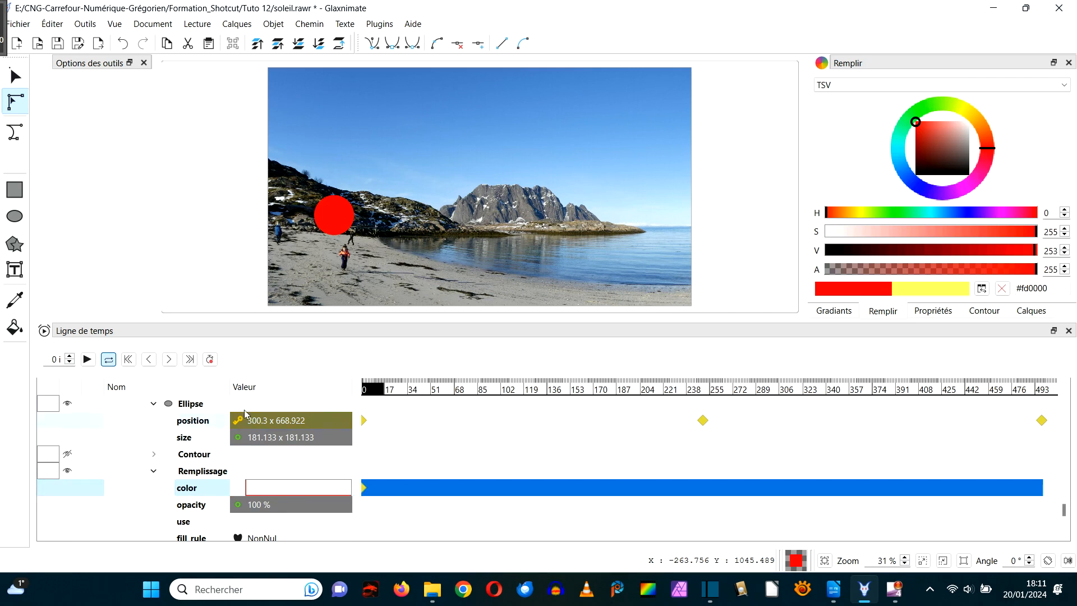
click(190, 360)
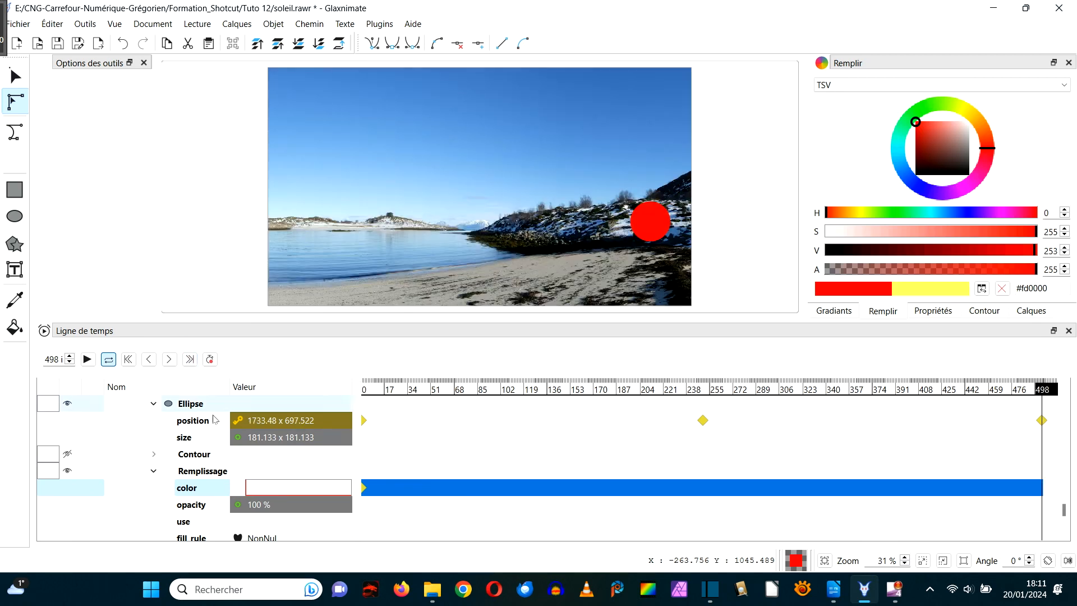
right_click(302, 491)
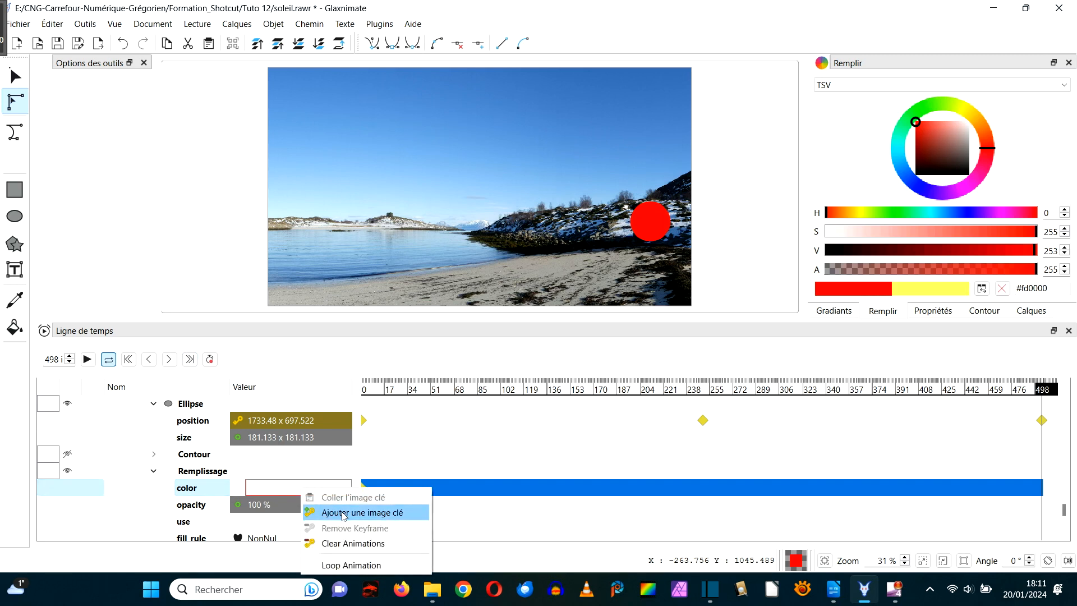
click(344, 514)
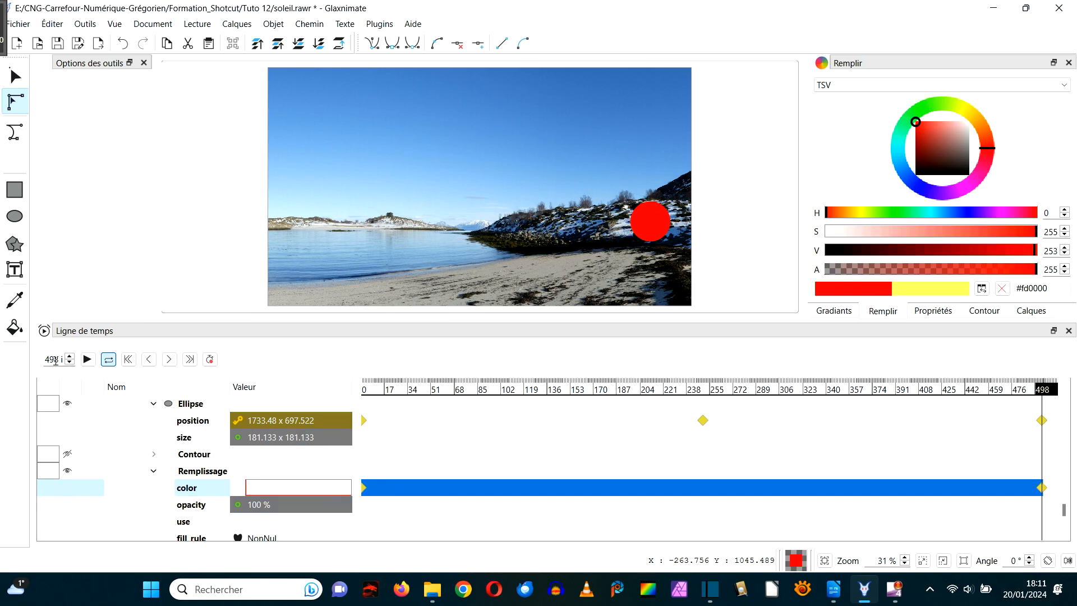
At frame 50, change the circle's fill to yellow #fde800 and add a color keyframe
drag(44, 358, 65, 358)
text(50)
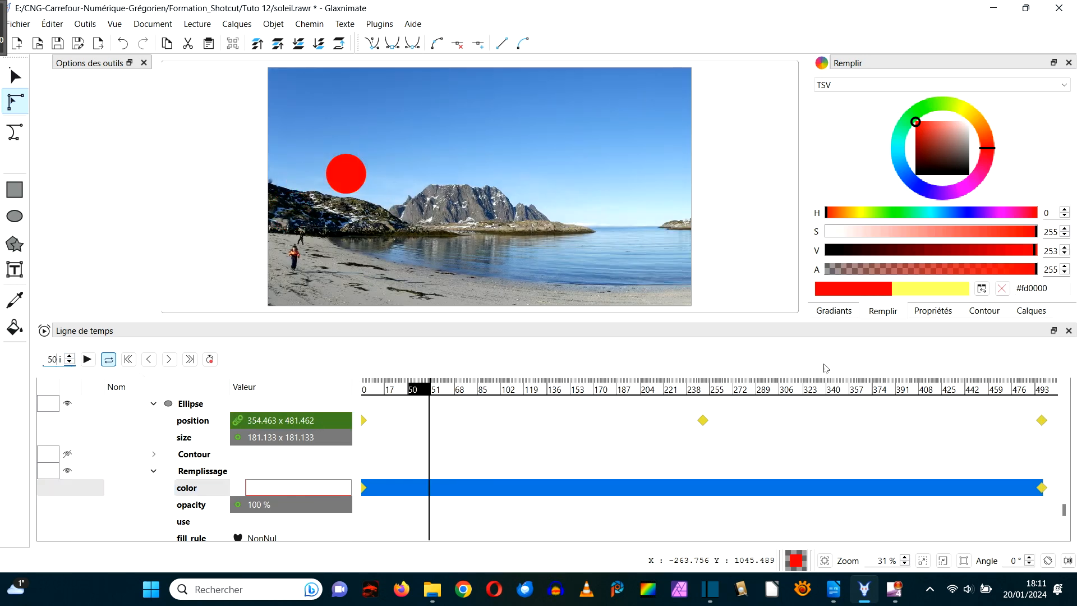
click(856, 290)
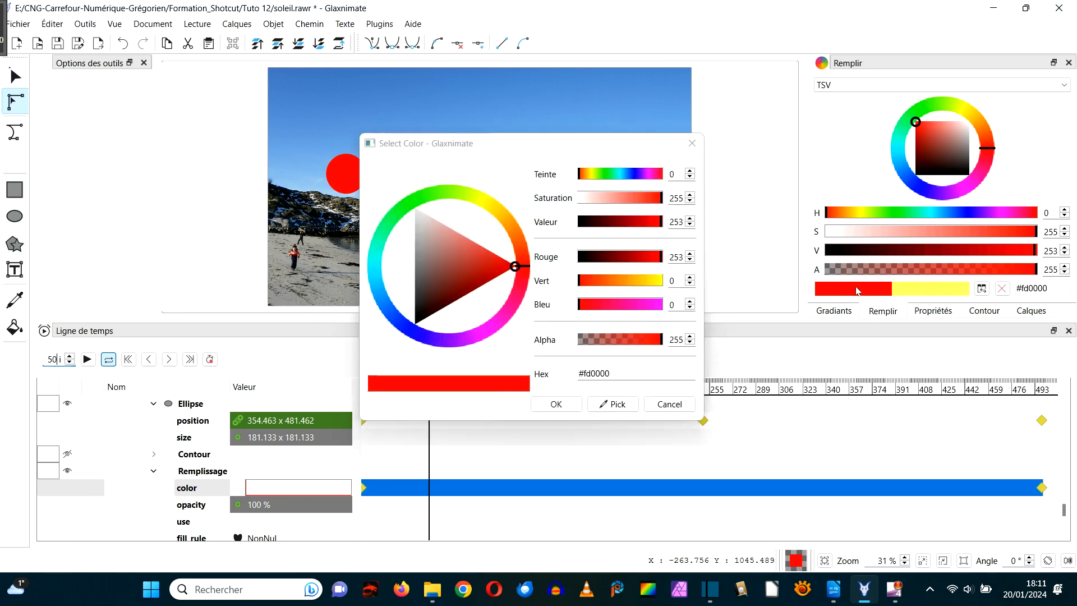
drag(511, 263, 496, 203)
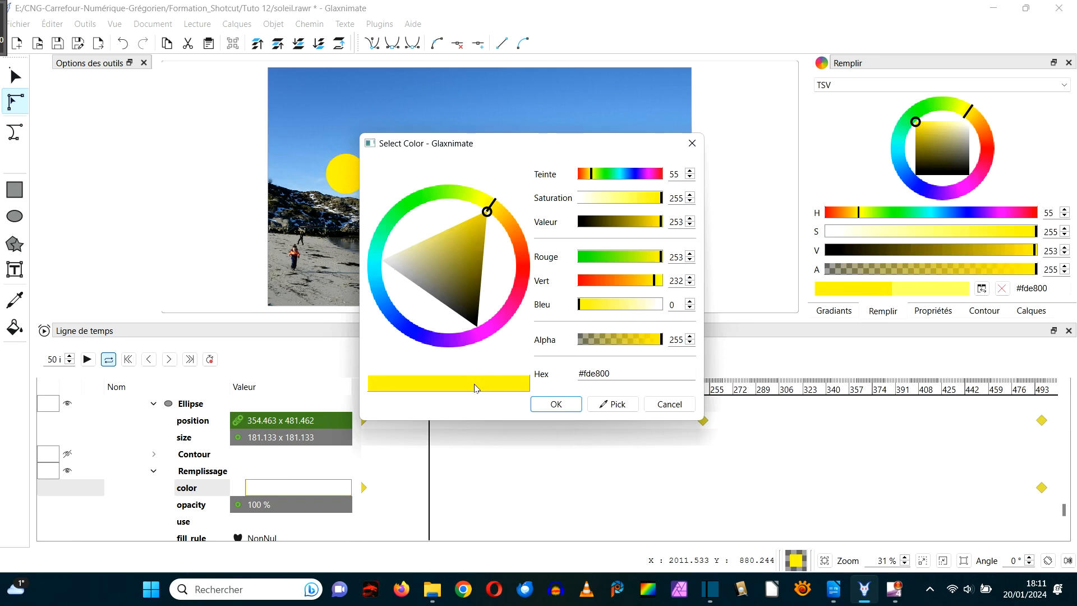
click(557, 404)
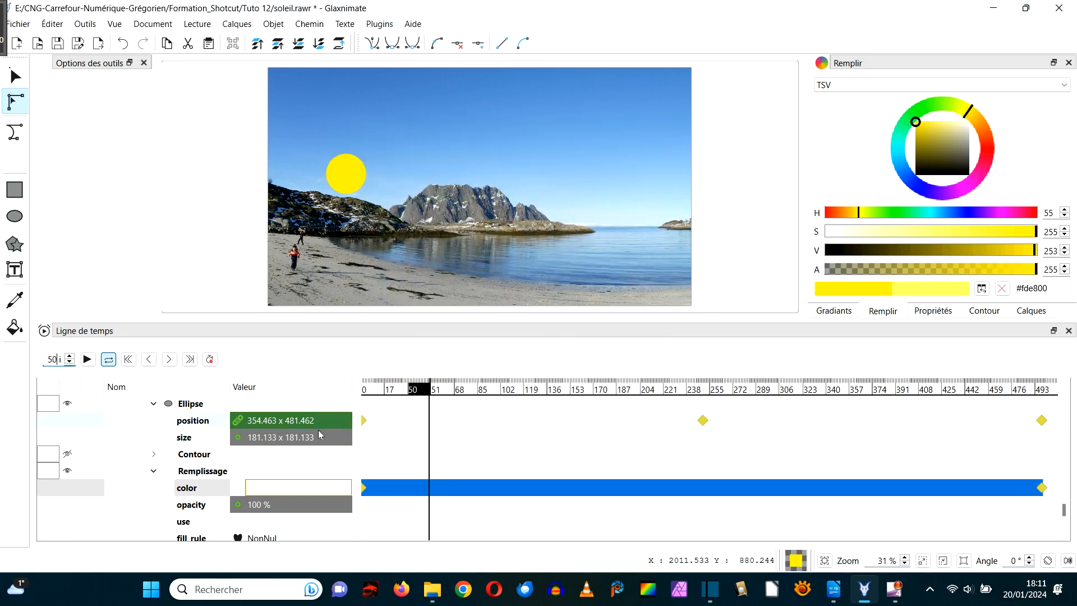
right_click(317, 490)
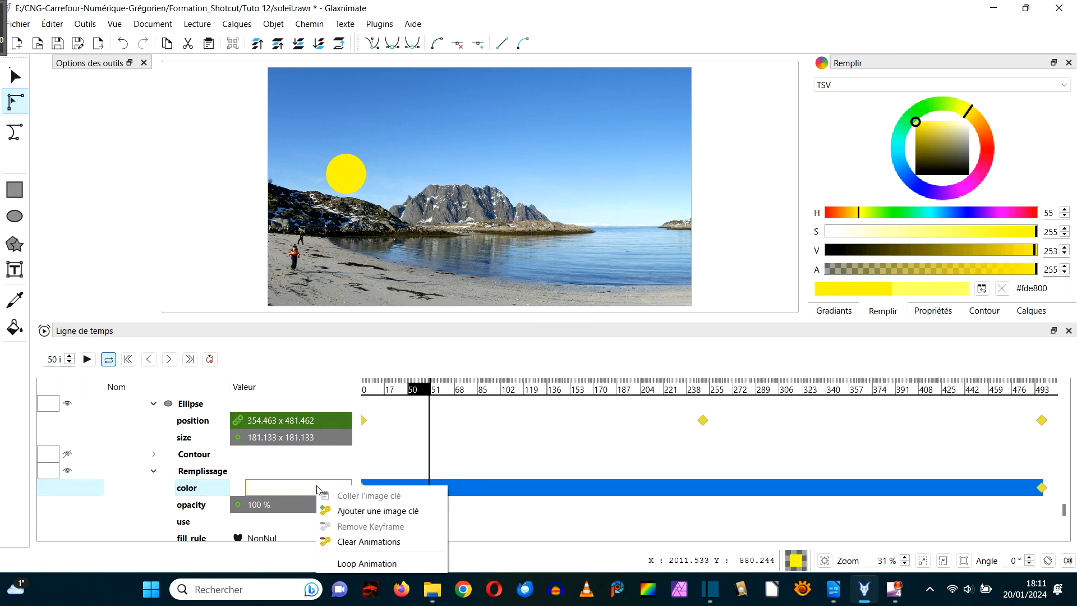
click(353, 512)
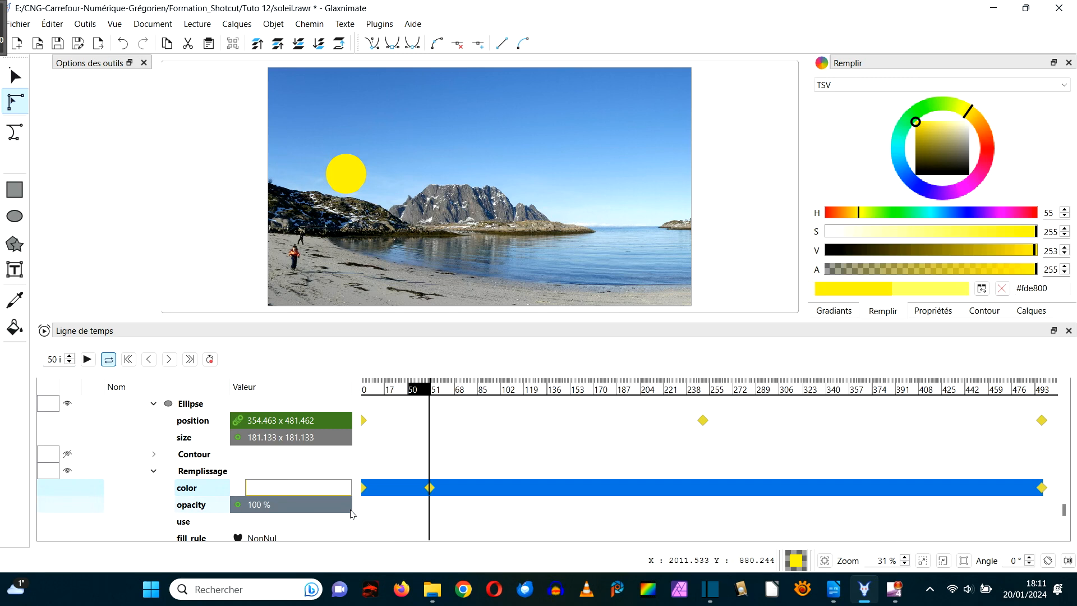
At frame 450, change the circle's fill to bright yellow #f9fd00 and add a color keyframe
drag(48, 360, 66, 361)
text(45)
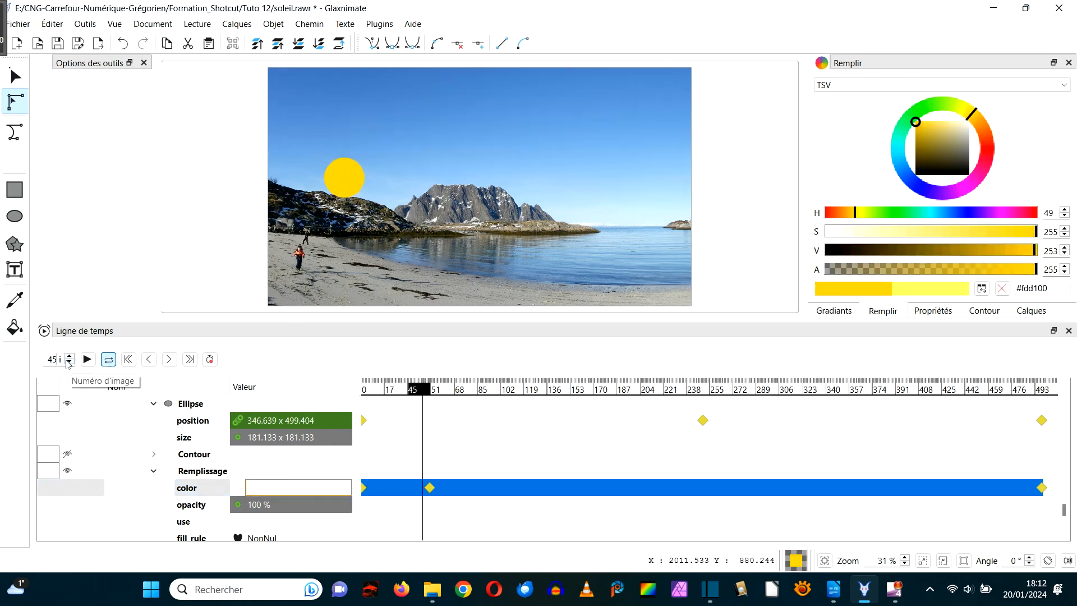
text(0)
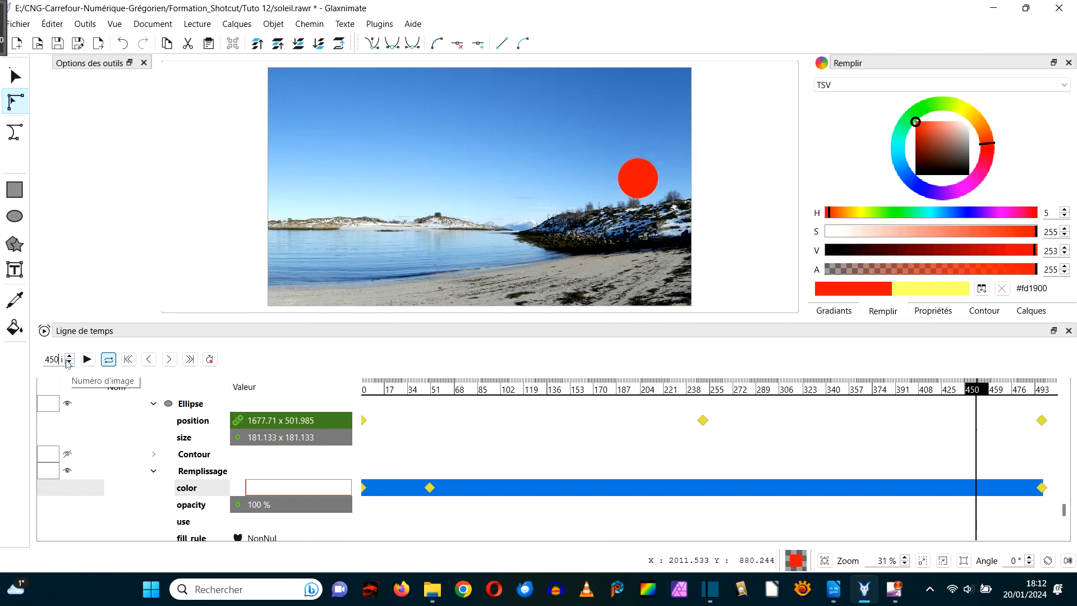
click(296, 489)
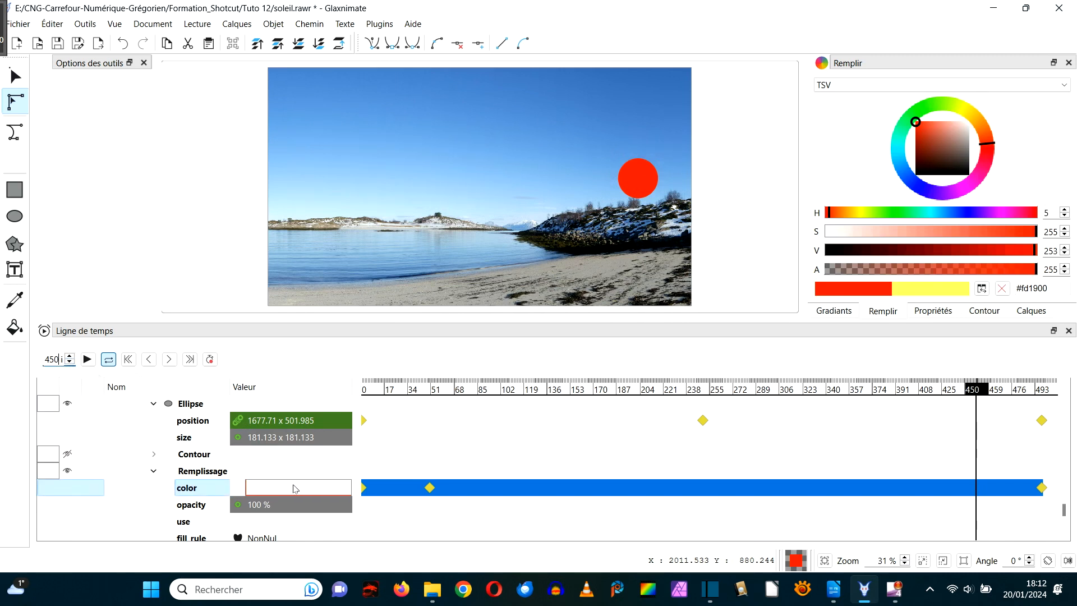
click(862, 291)
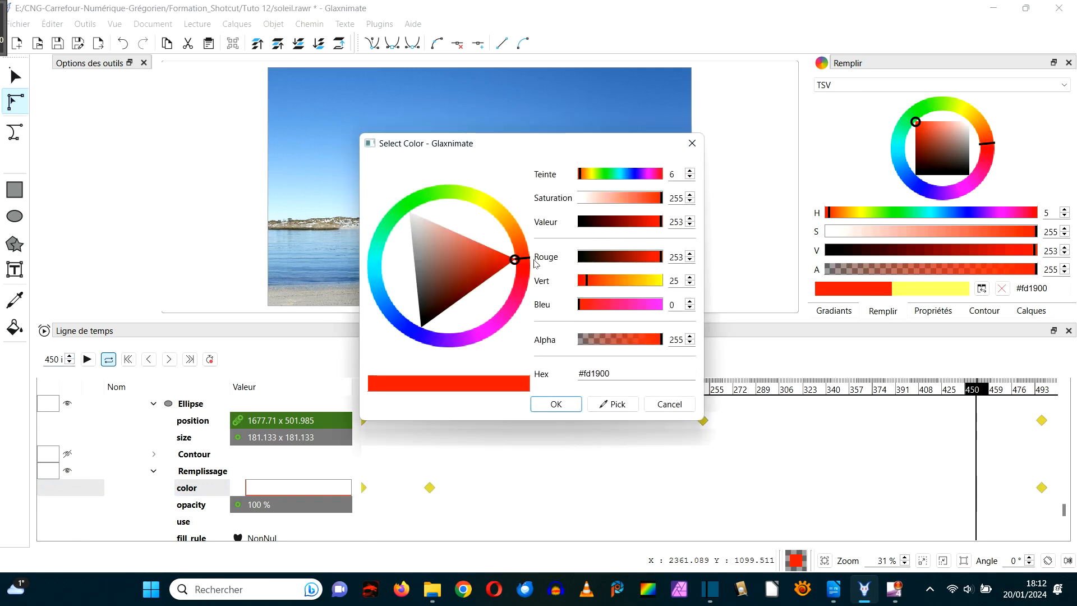
mouse_move(526, 262)
mouse_down()
mouse_move(509, 207)
mouse_move(485, 215)
mouse_up()
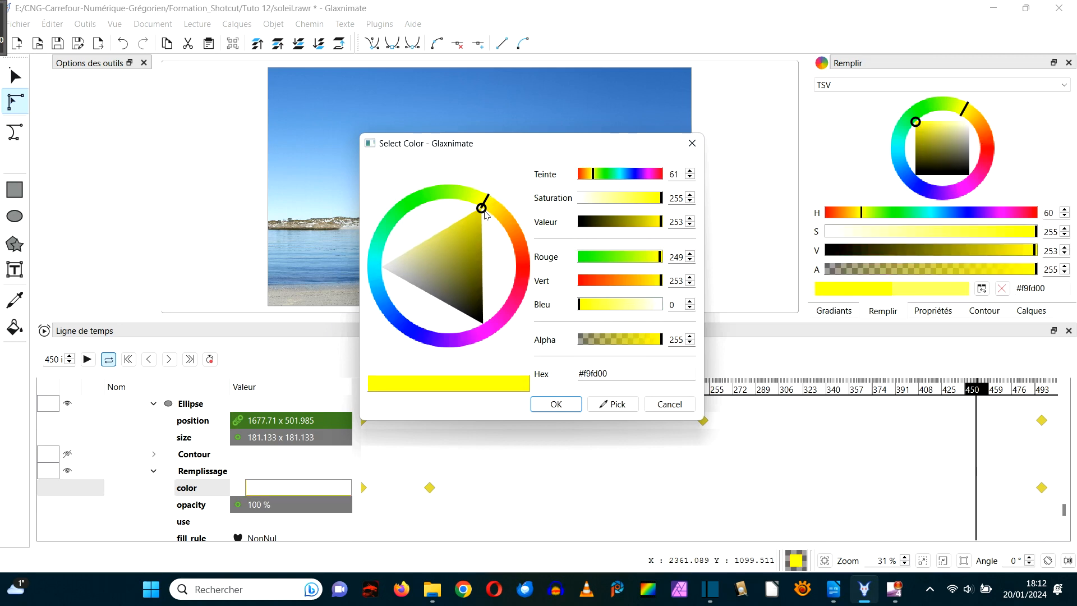
click(557, 405)
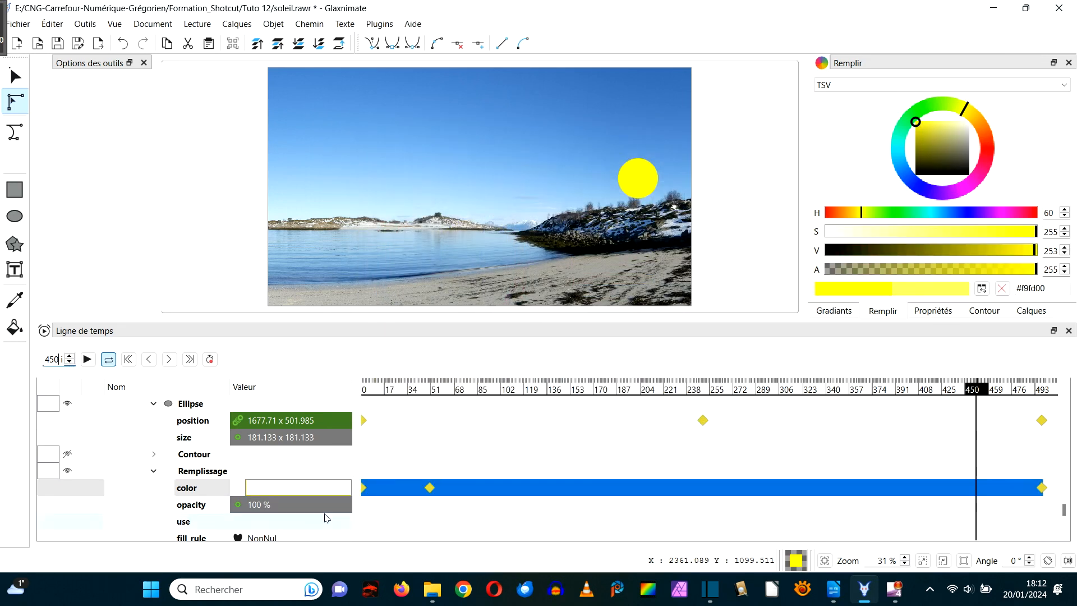
right_click(315, 488)
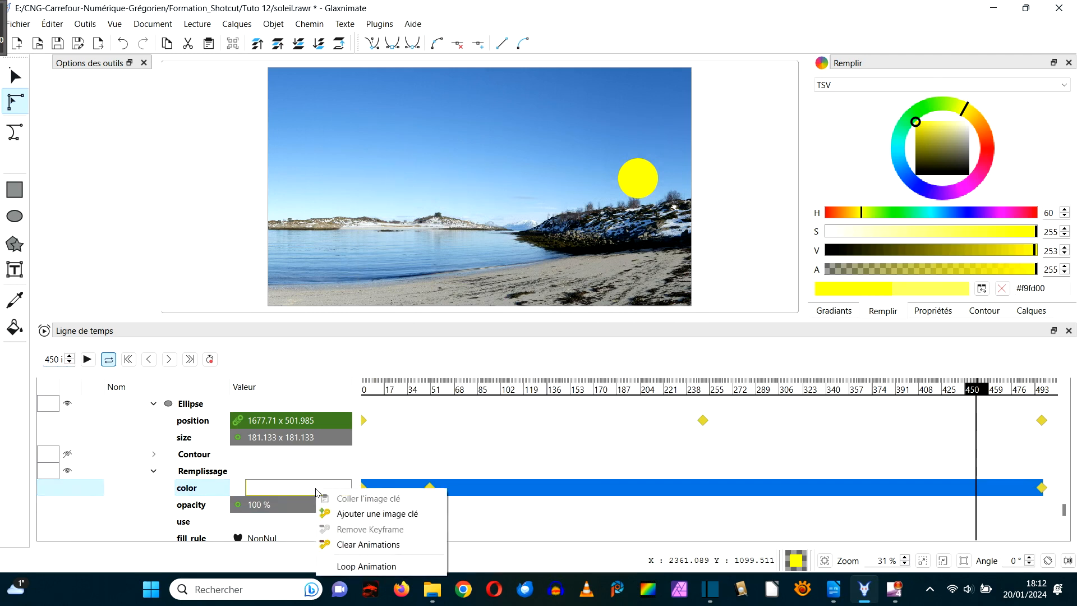
click(365, 515)
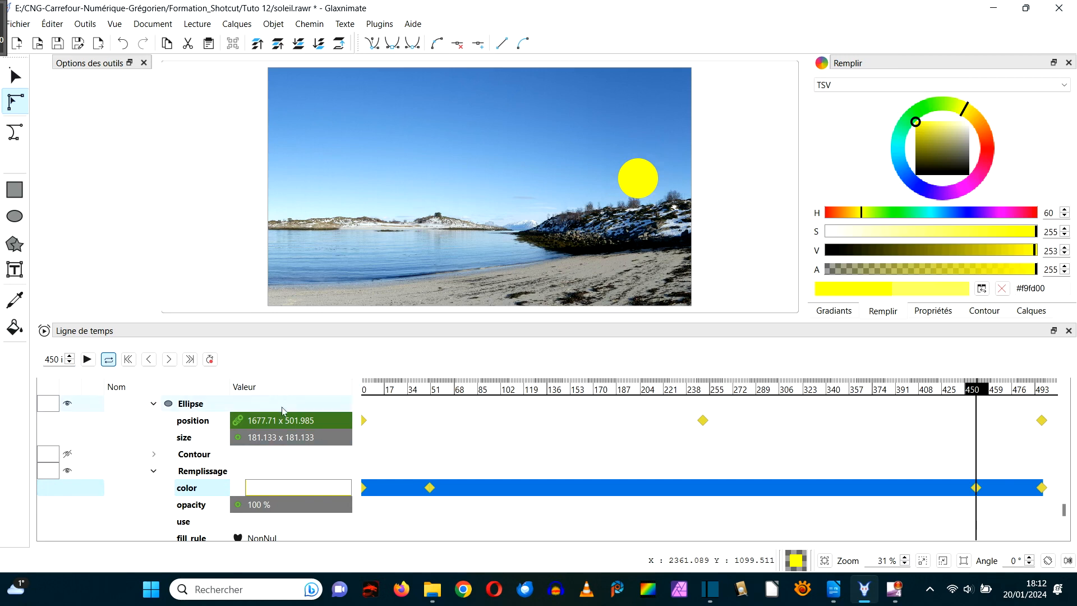
At frame 250, change the circle's fill to near-white #fffee9 and add a color keyframe
drag(44, 361, 69, 362)
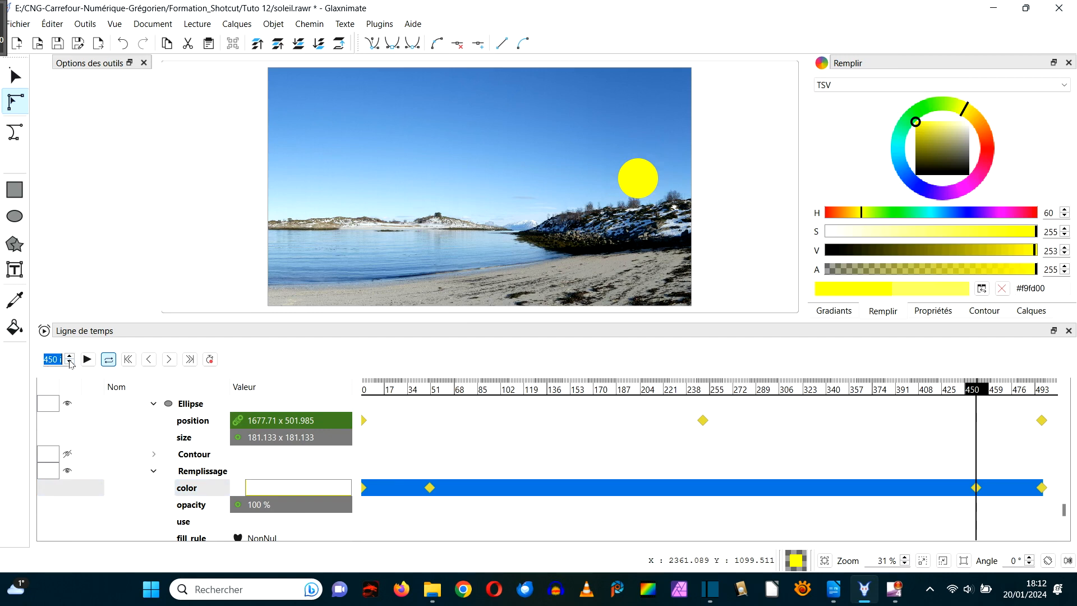
text(250)
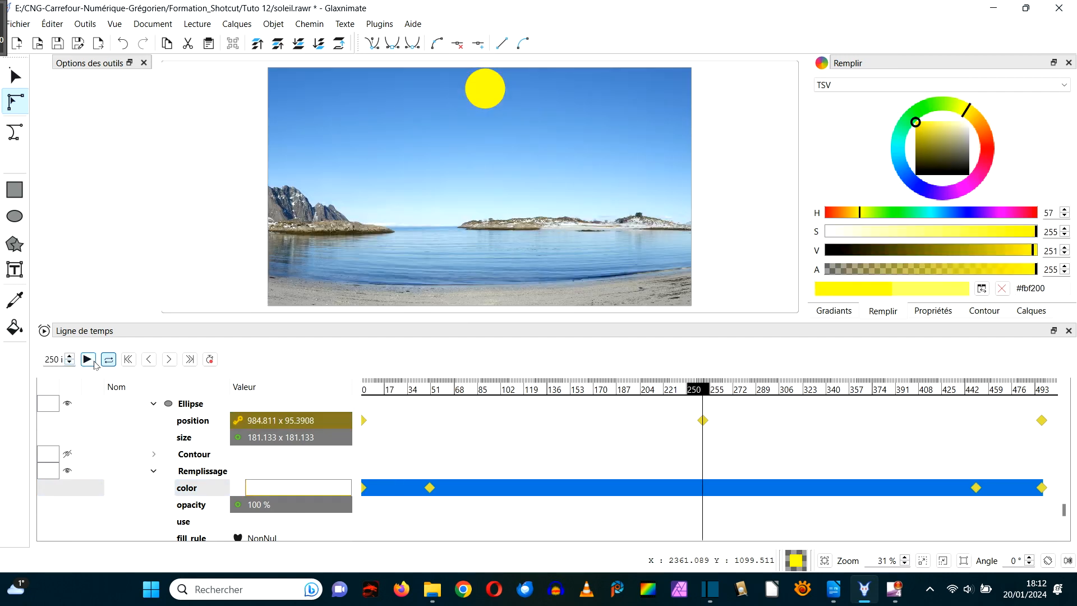
click(855, 292)
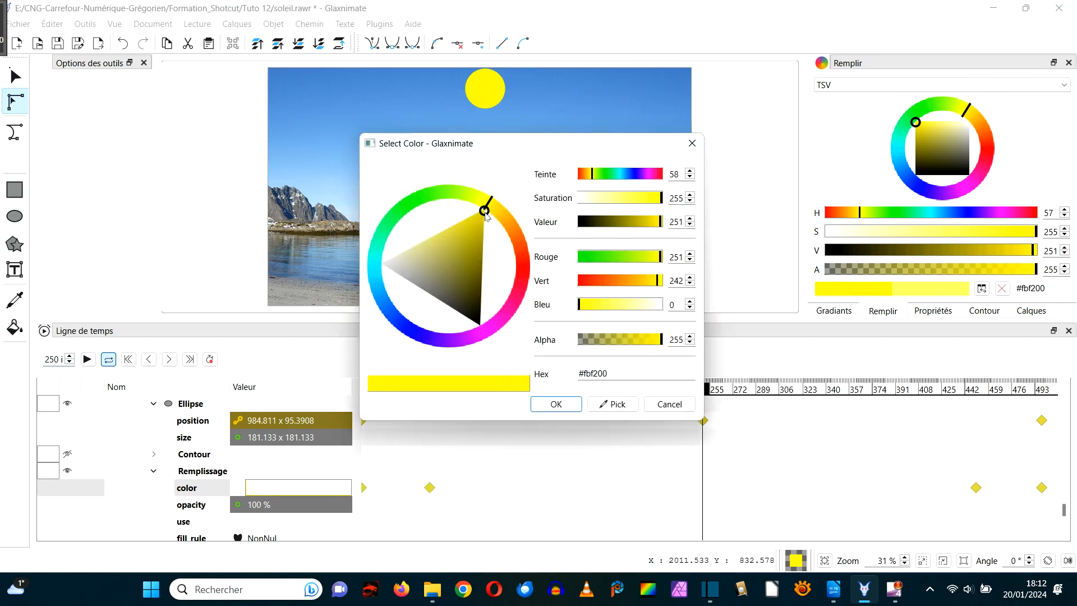
drag(484, 212, 390, 259)
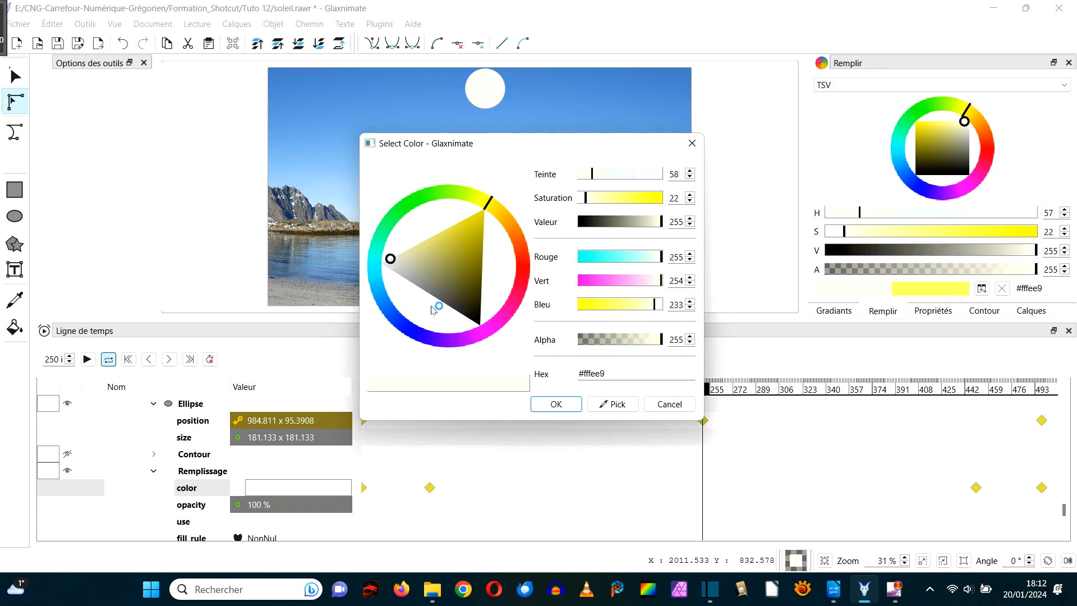
click(557, 404)
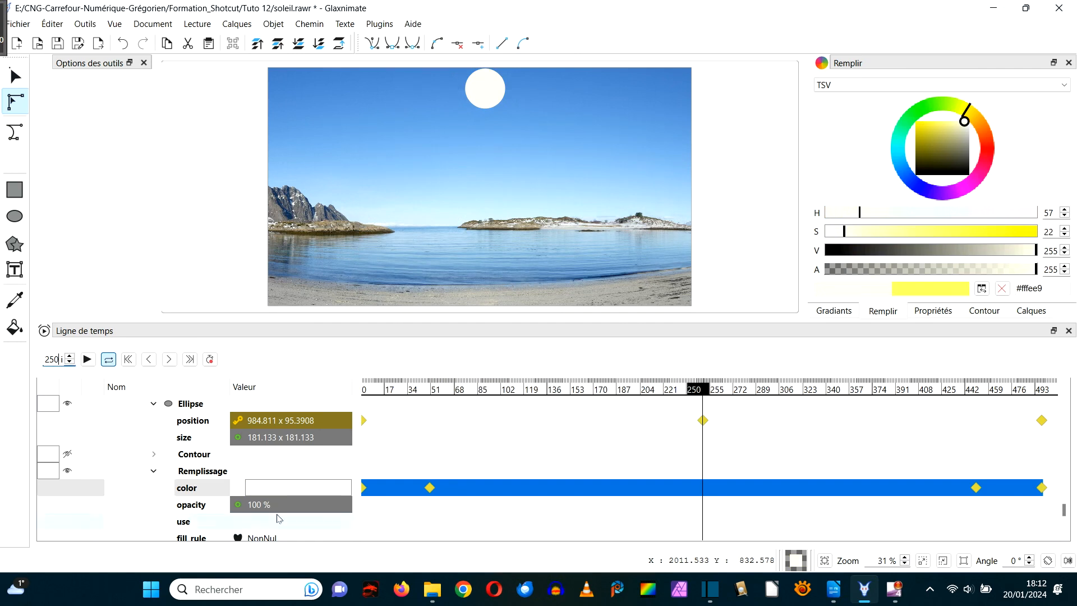
right_click(313, 493)
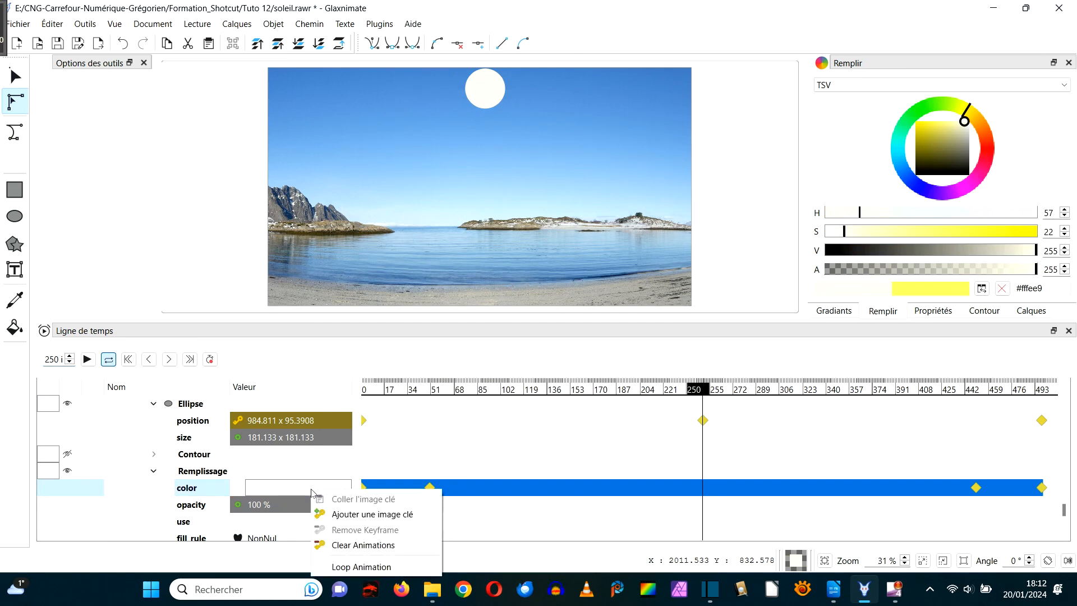
click(352, 514)
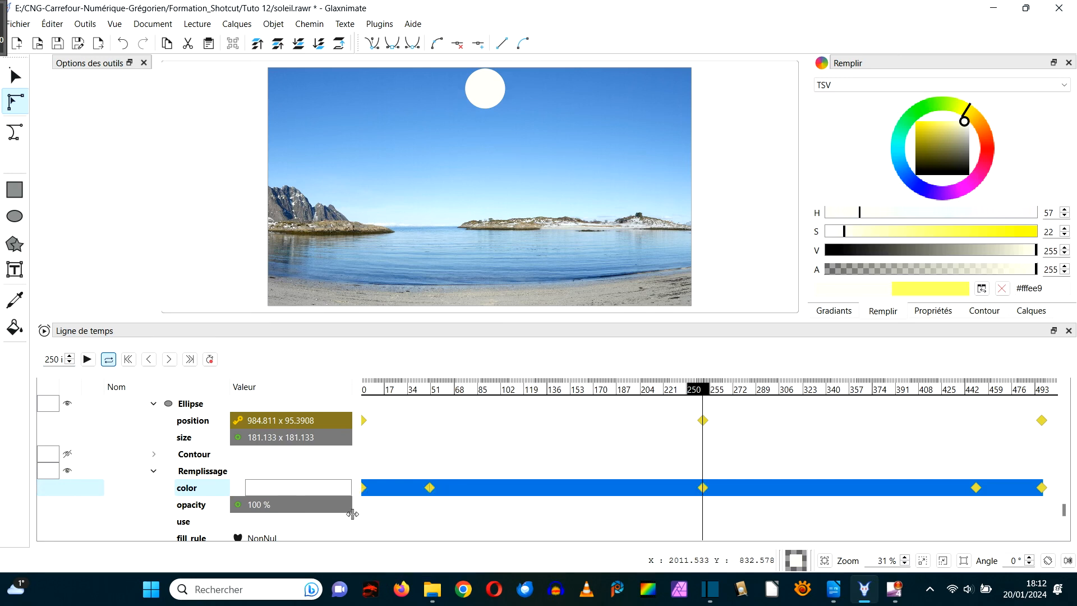
Play the sun animation from the first frame to check its arc motion and color changes
click(124, 359)
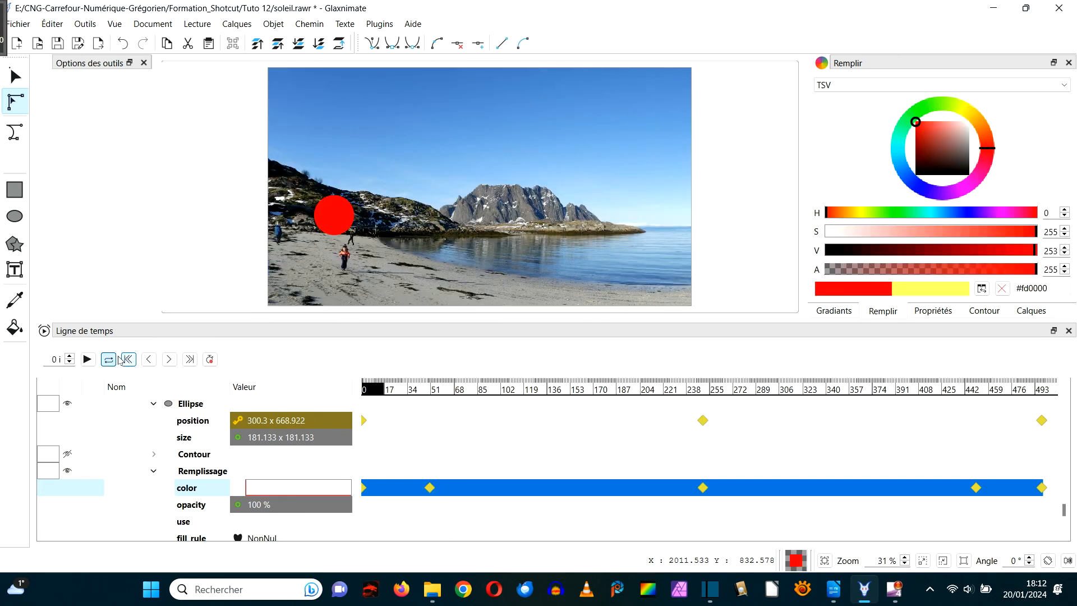
click(87, 359)
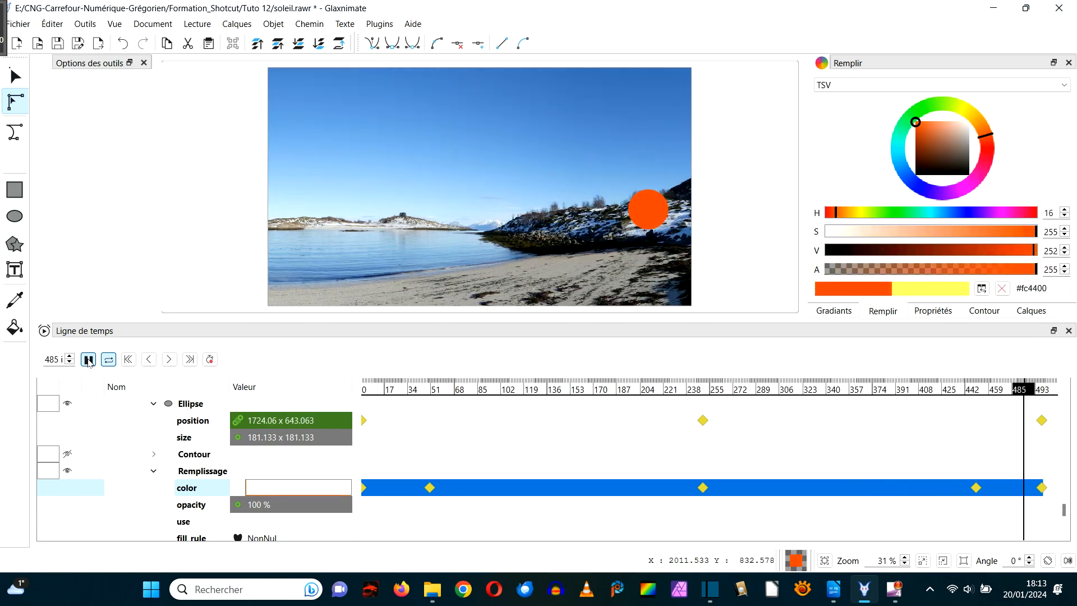
click(88, 360)
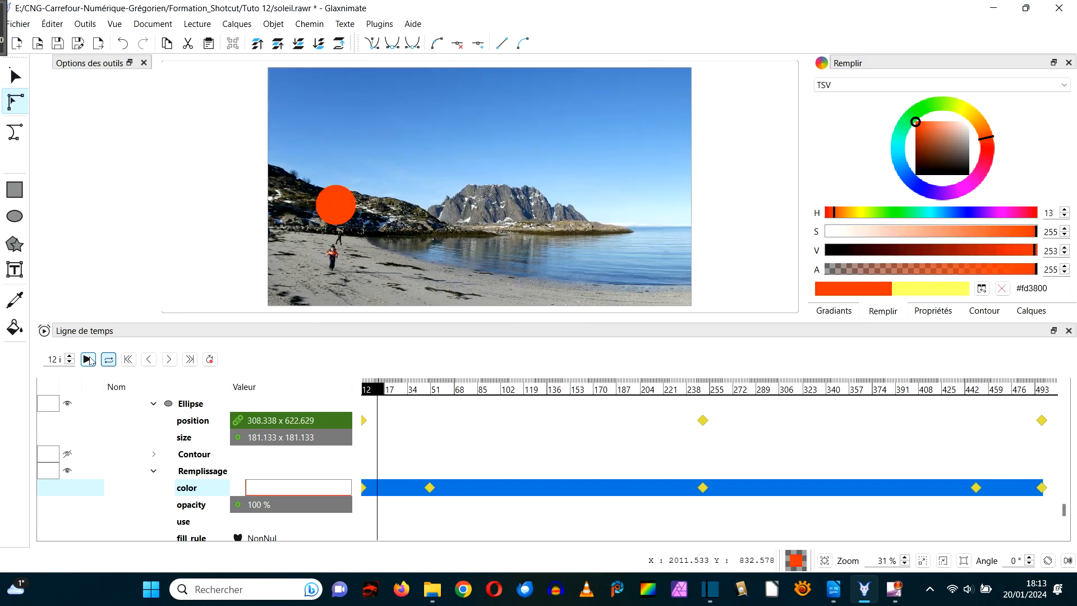
Add keyframes for the circle's size at the first frame and at the last frame
click(128, 360)
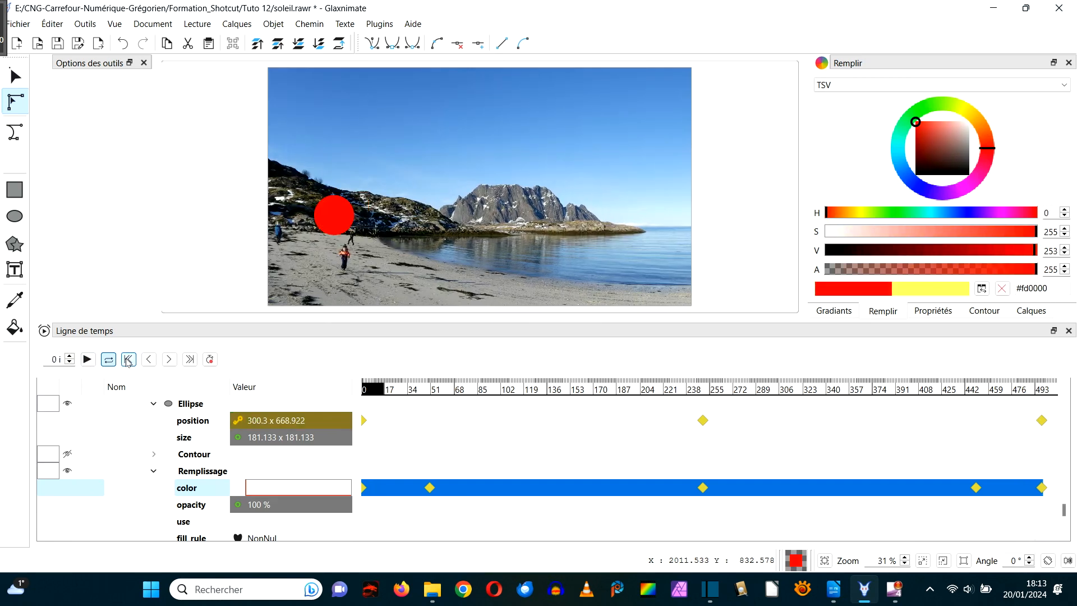
click(324, 442)
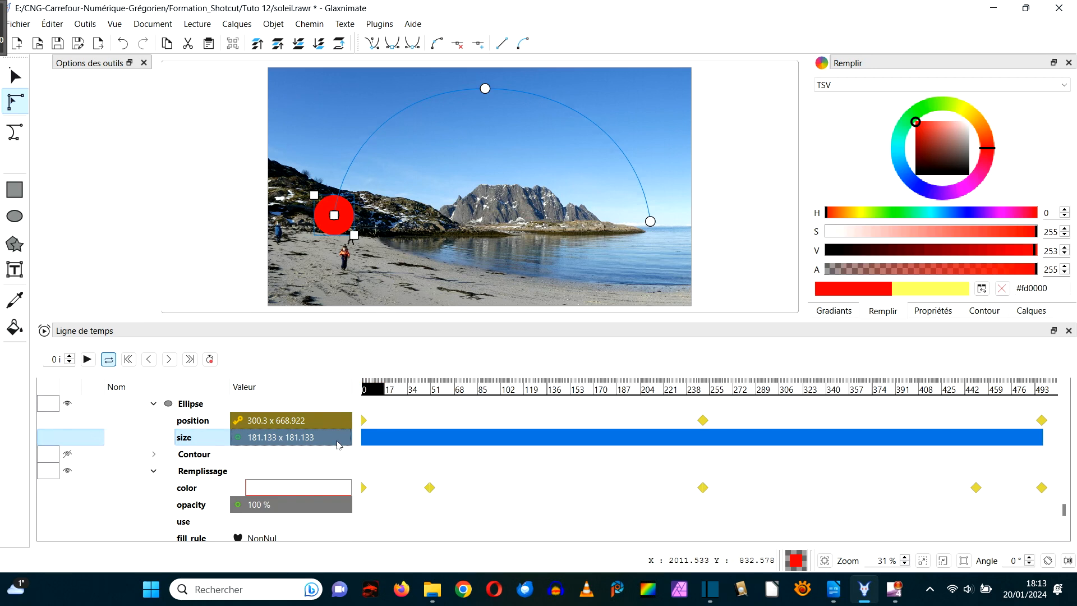
right_click(334, 441)
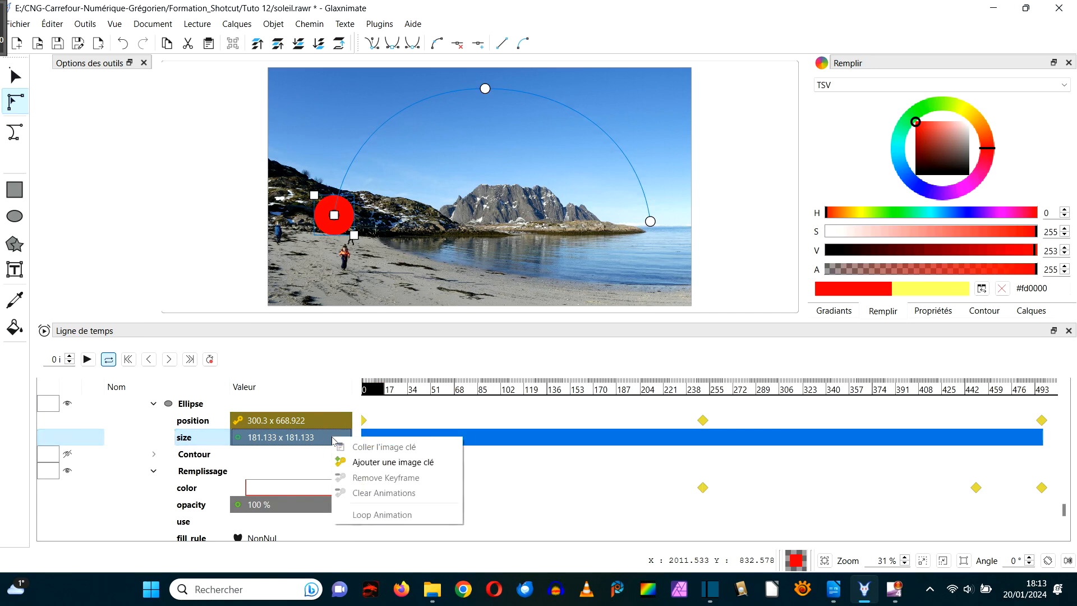
click(365, 462)
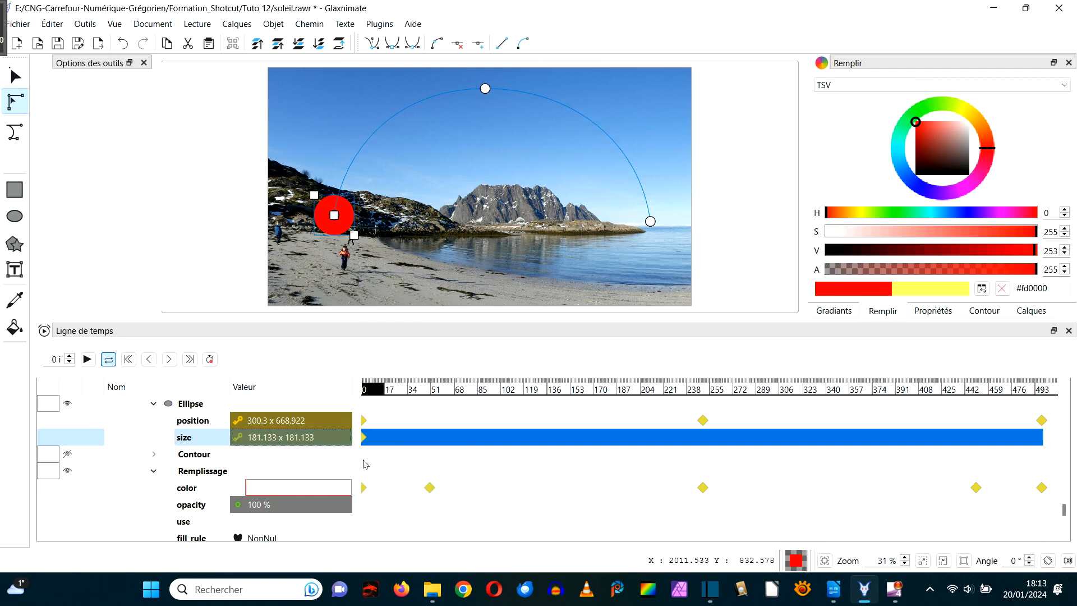
click(190, 360)
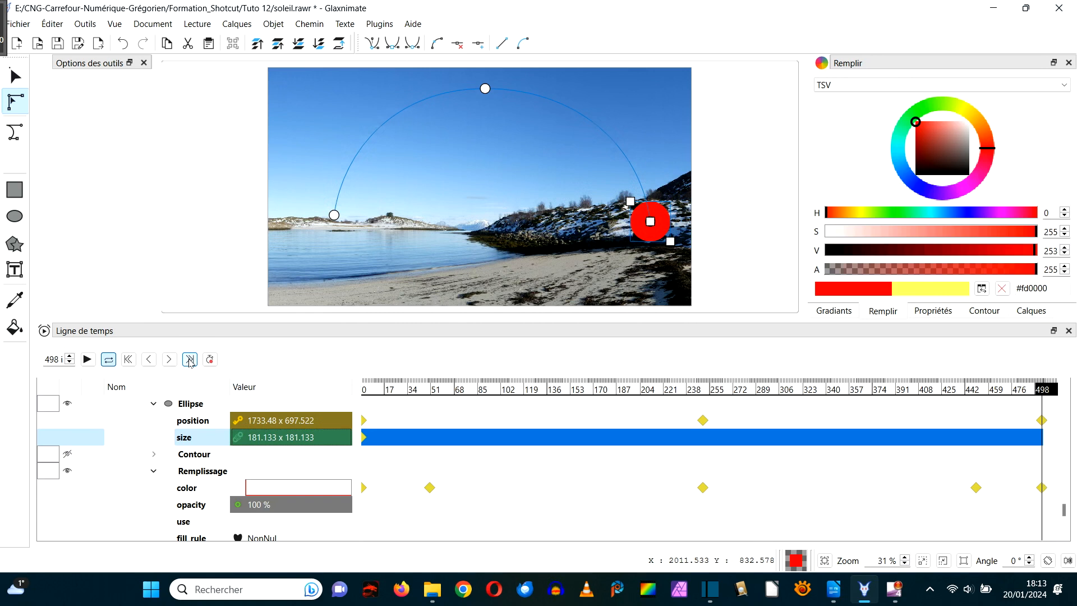
right_click(331, 439)
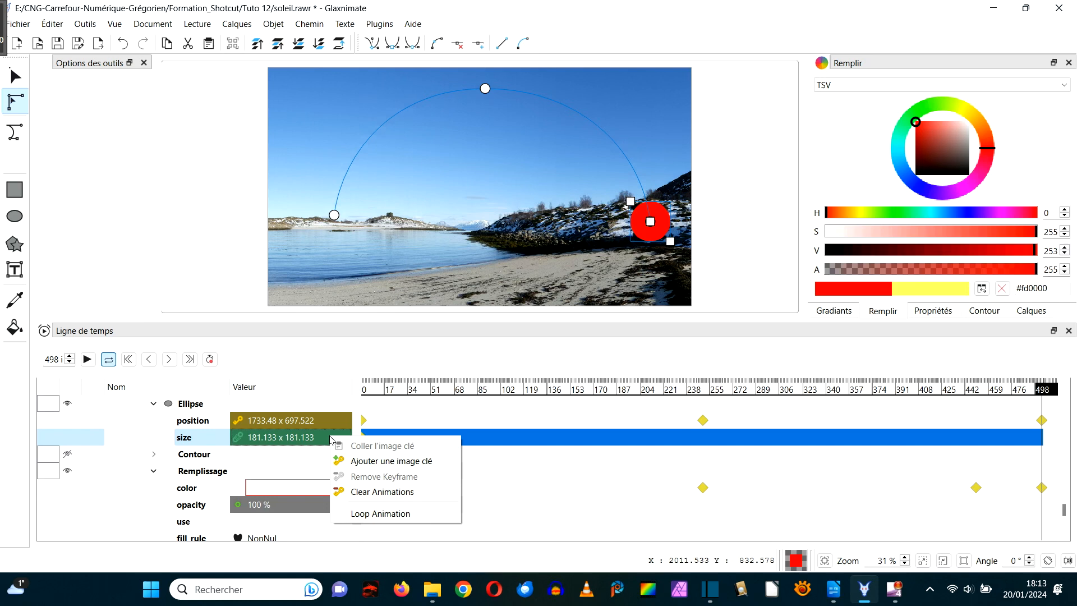
click(374, 462)
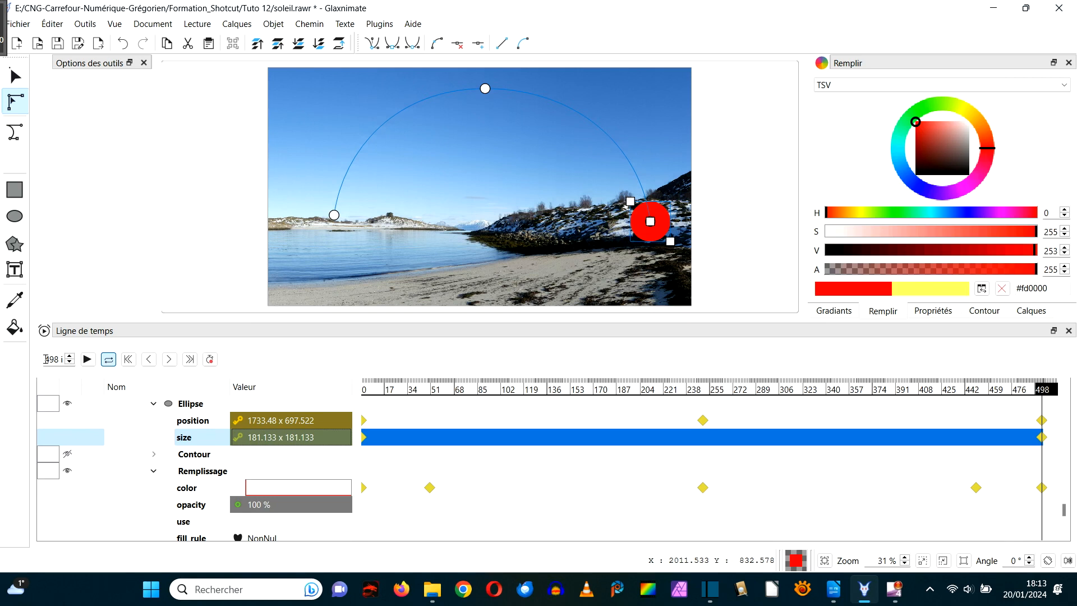
At frame 50, set the circle's size to 100 x 100 and add a size keyframe
drag(45, 359, 63, 359)
text(50)
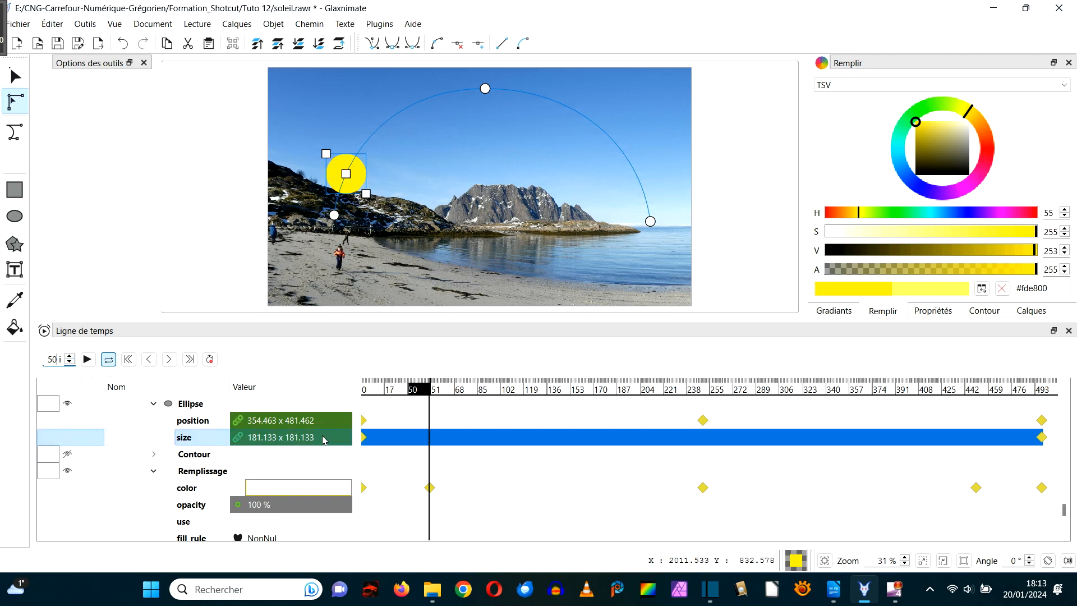
double_click(324, 439)
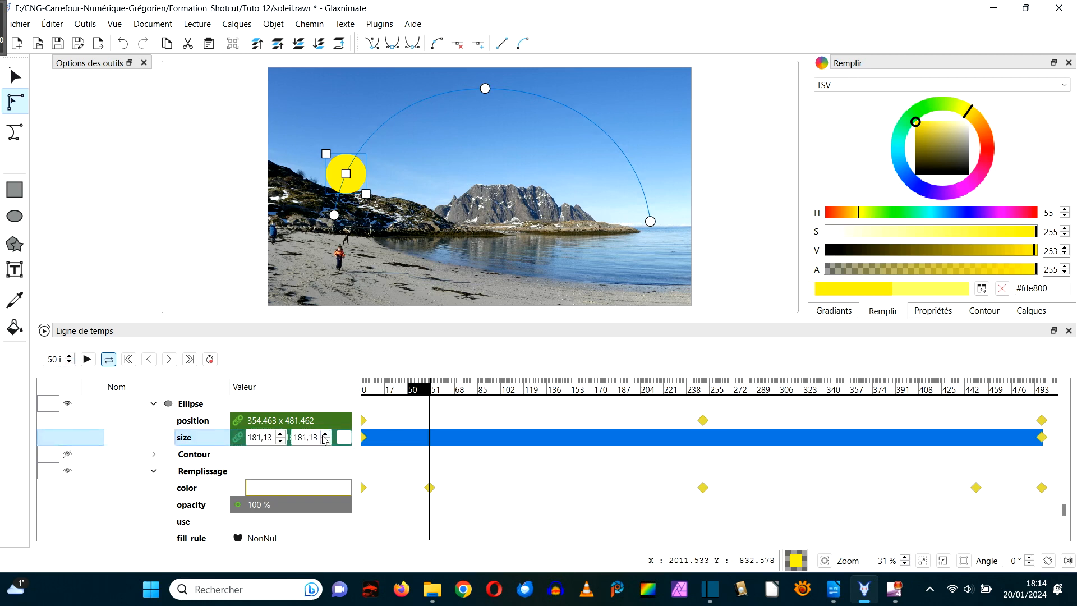
drag(248, 437, 274, 440)
text(100)
key(Return)
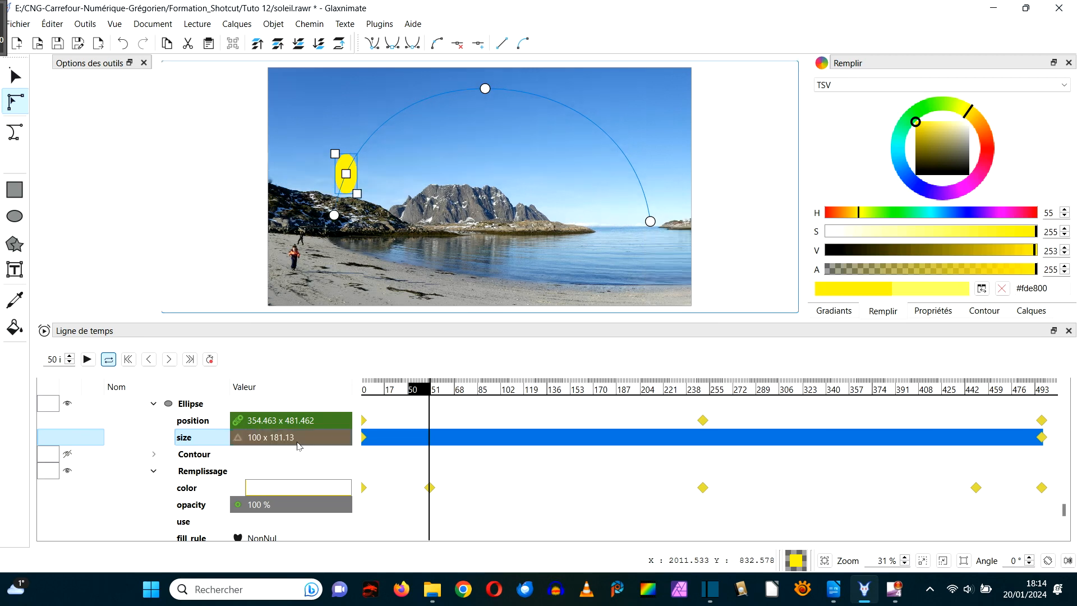
double_click(280, 439)
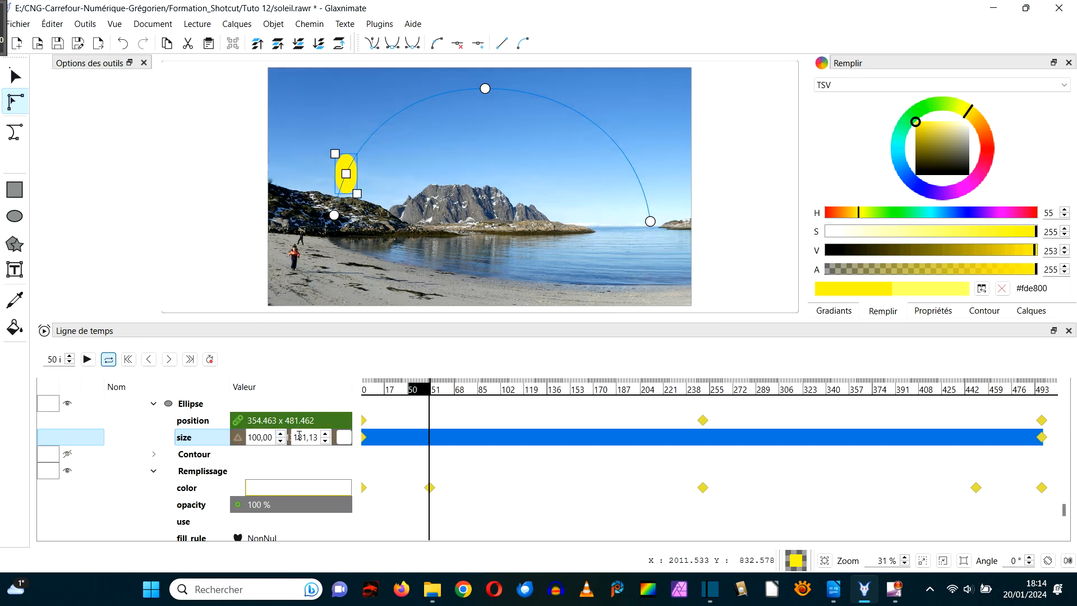
drag(293, 438, 324, 438)
text(100)
key(Return)
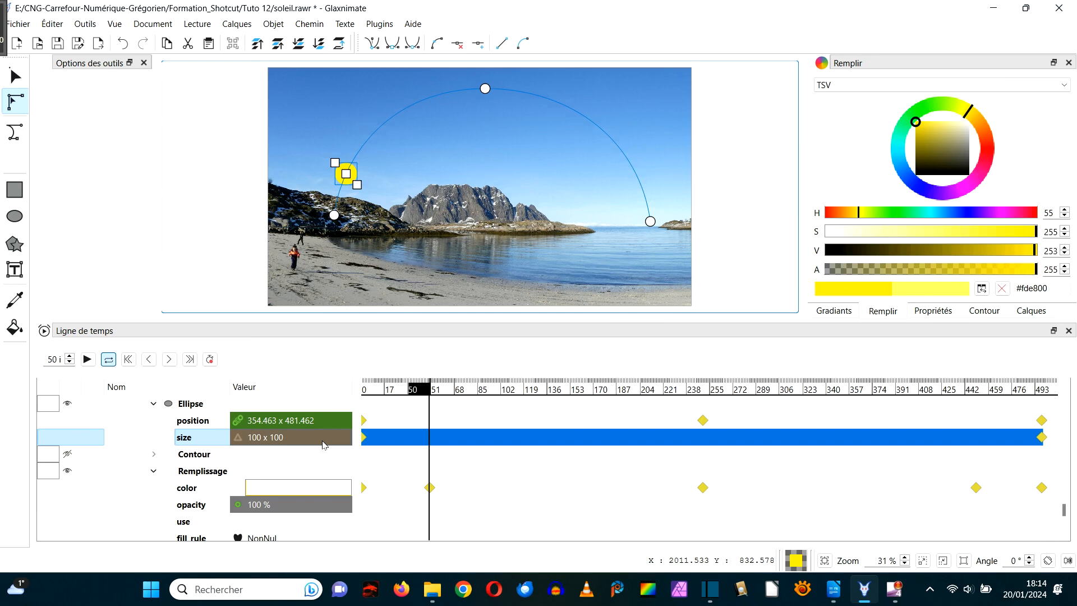
right_click(317, 442)
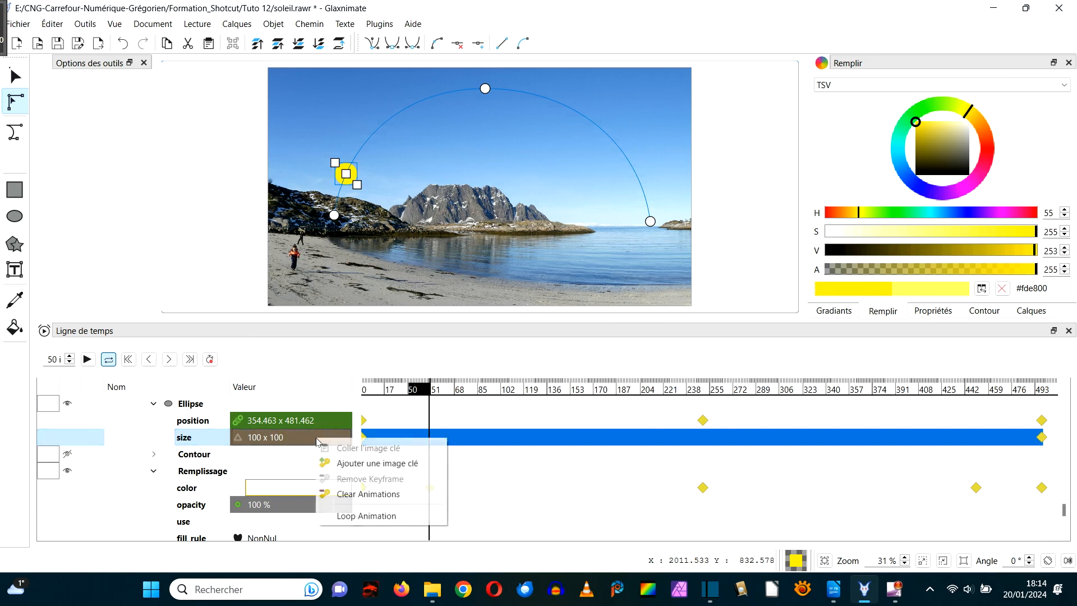
click(357, 463)
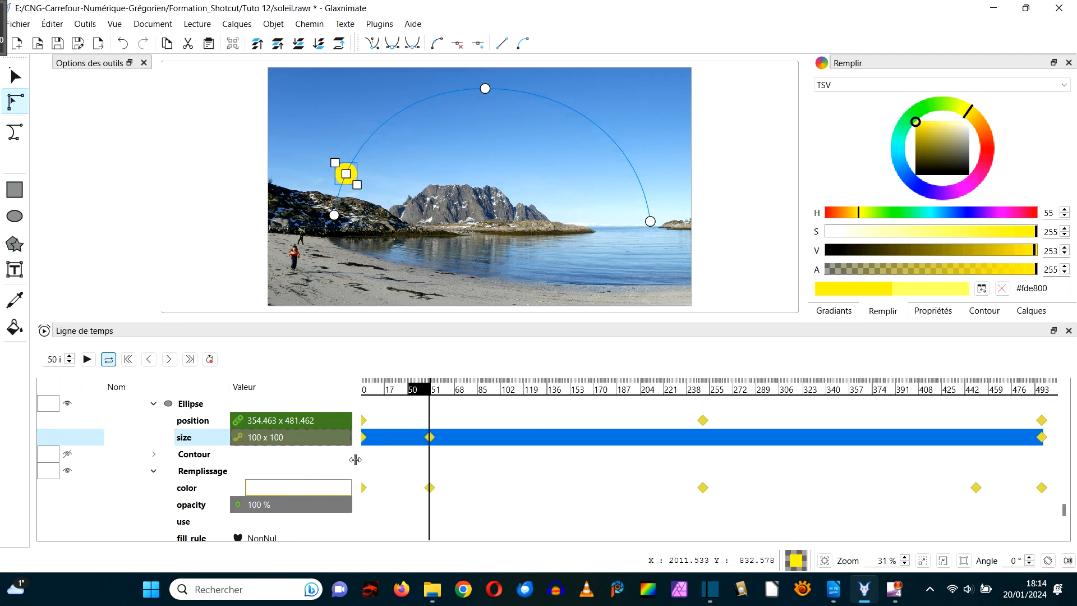
At frame 450, set the circle's size to 100 x 100 and add a size keyframe
double_click(45, 359)
text(450)
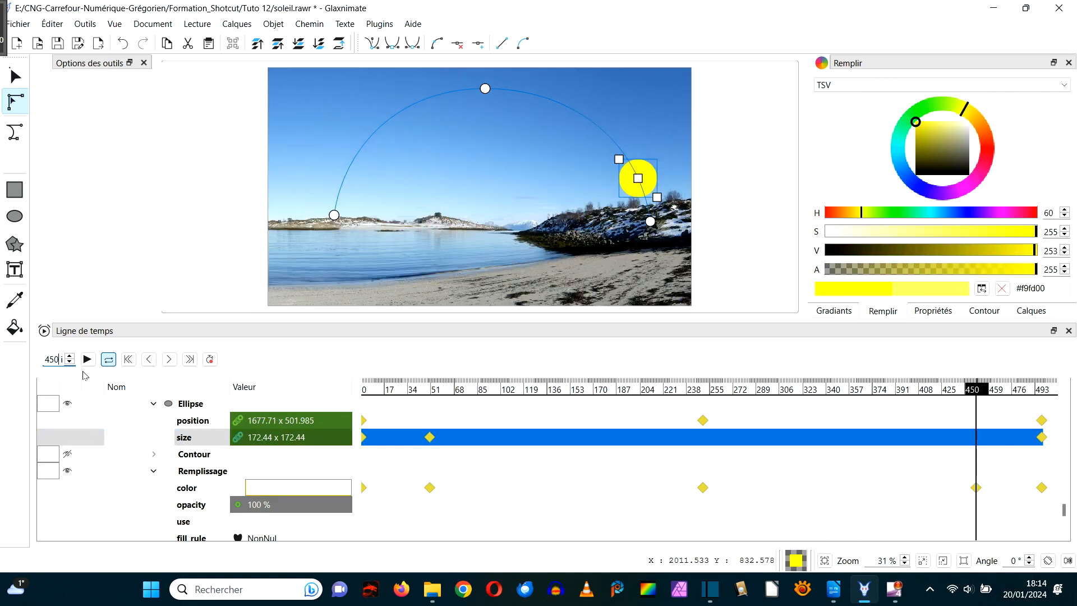
click(193, 439)
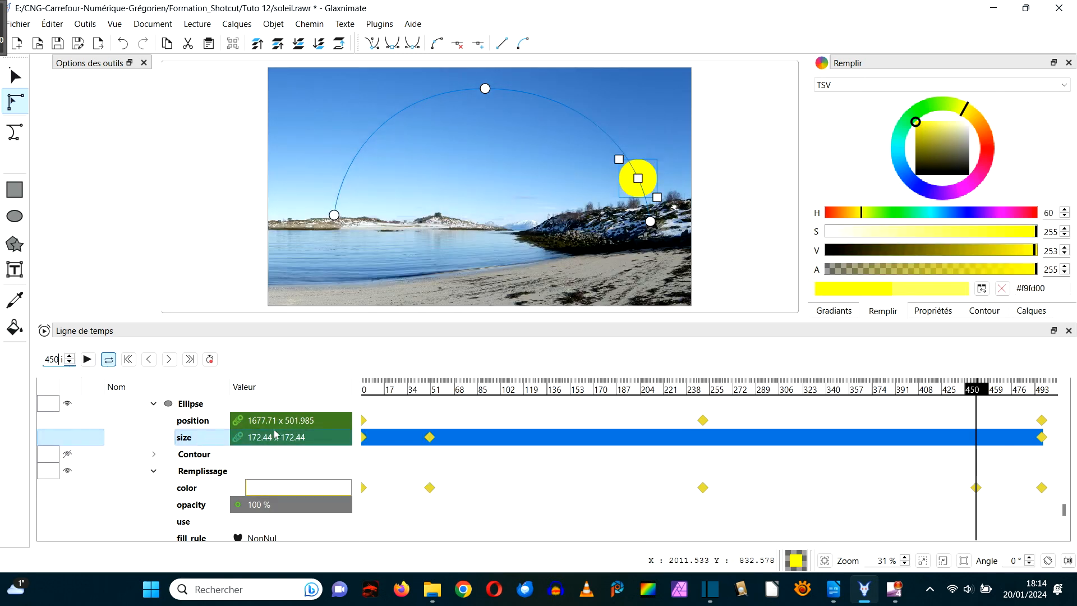
double_click(317, 439)
drag(248, 437, 270, 437)
text(100)
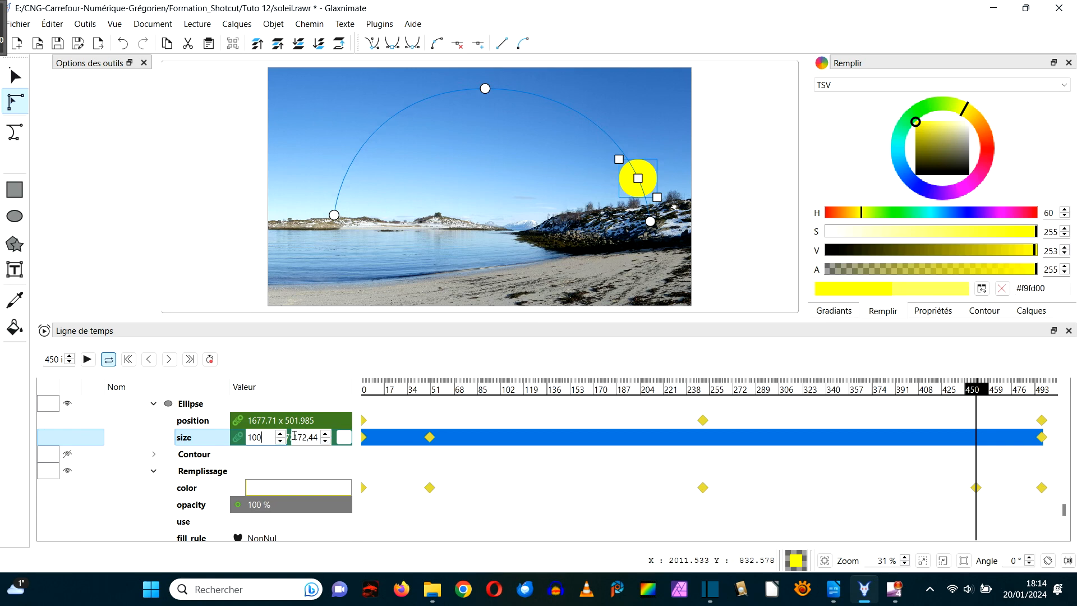
click(294, 437)
drag(293, 437, 325, 437)
text(100)
key(Return)
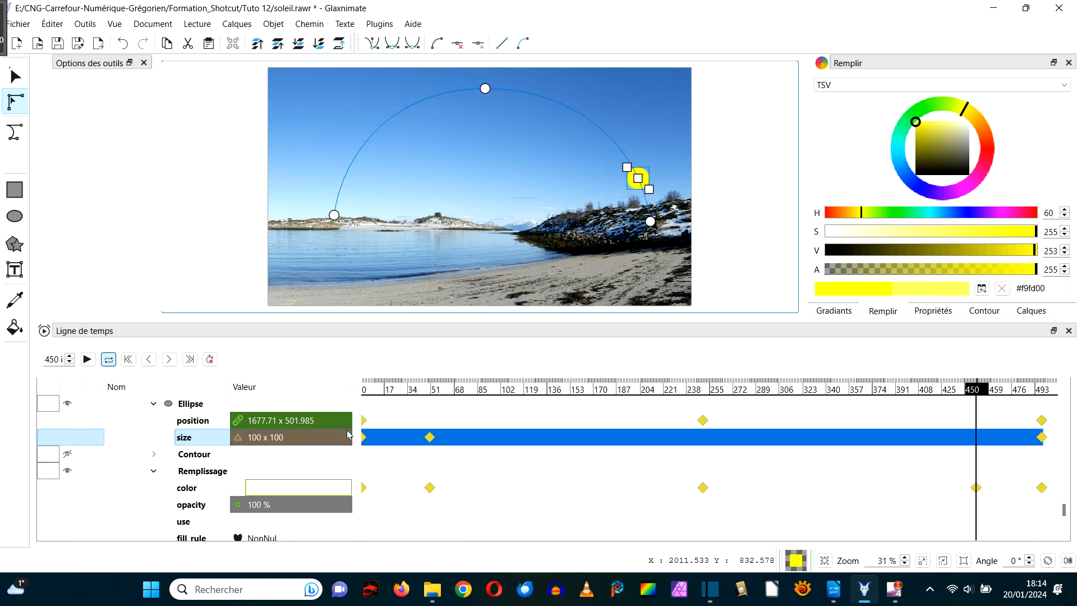
right_click(324, 439)
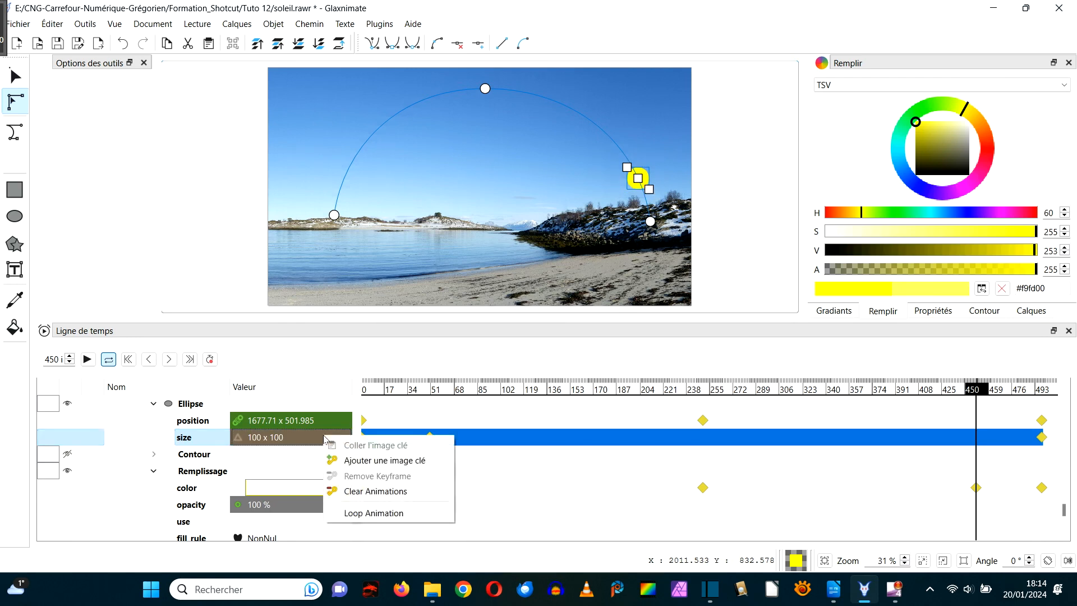
click(368, 461)
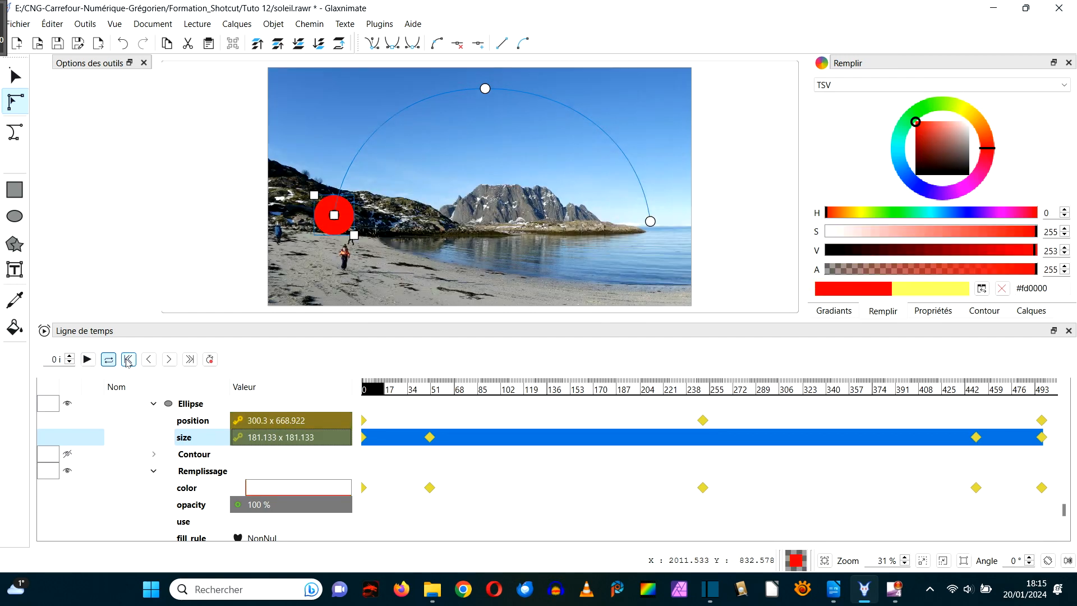
Try to set the circle's width to 250 at the first frame and at the last frame
click(343, 228)
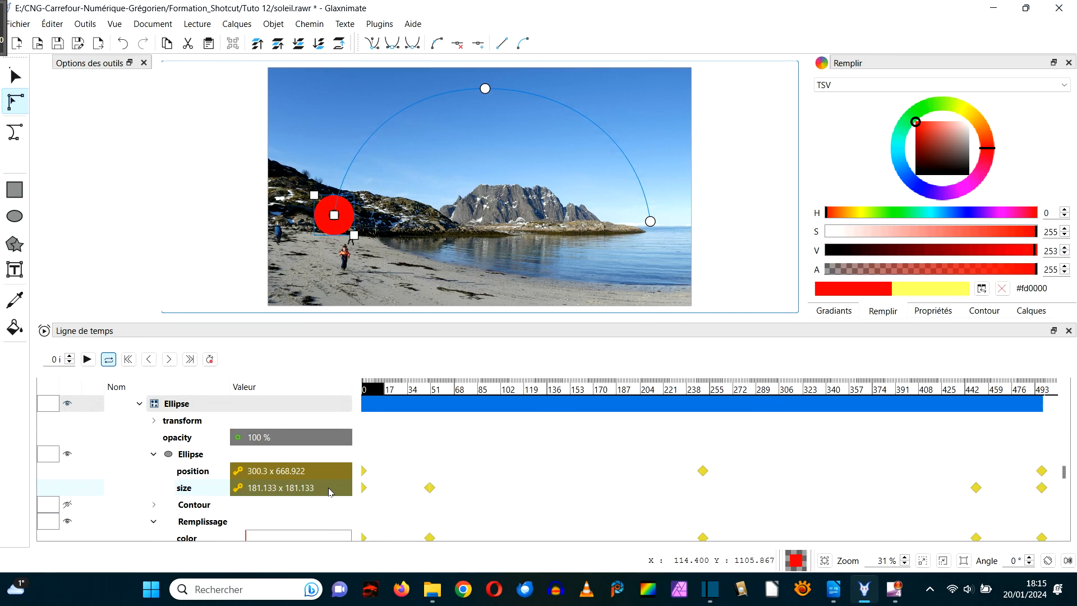
click(329, 489)
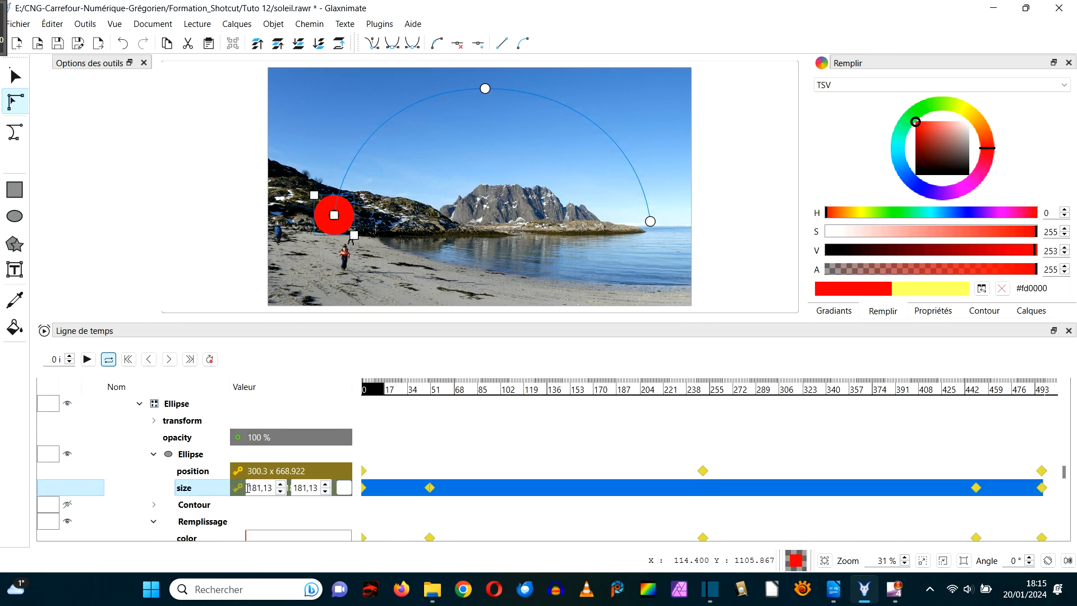
drag(248, 488, 273, 487)
text(250)
key(Return)
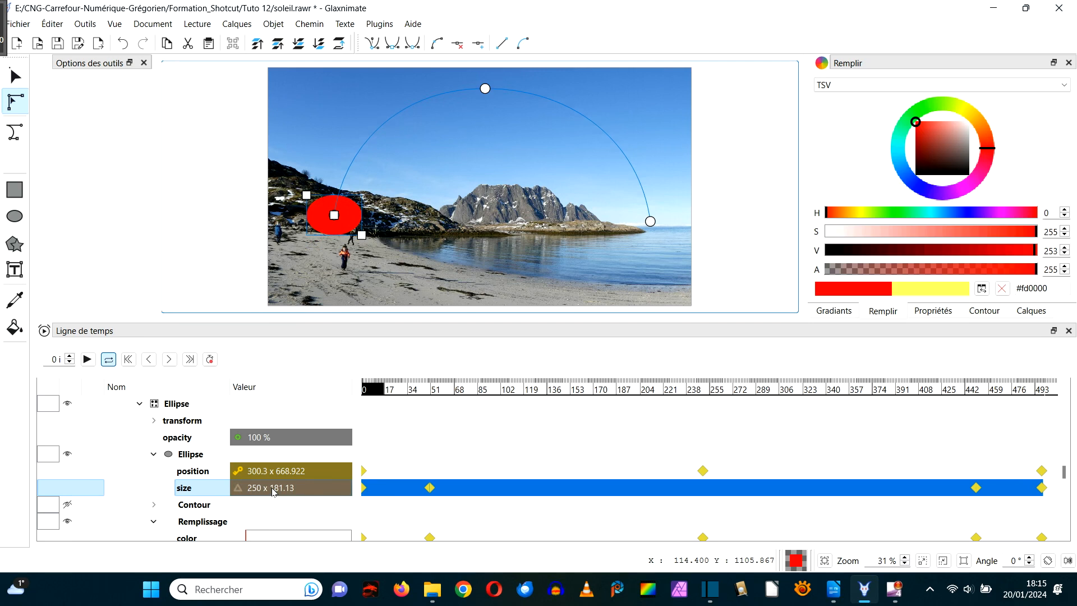
click(190, 359)
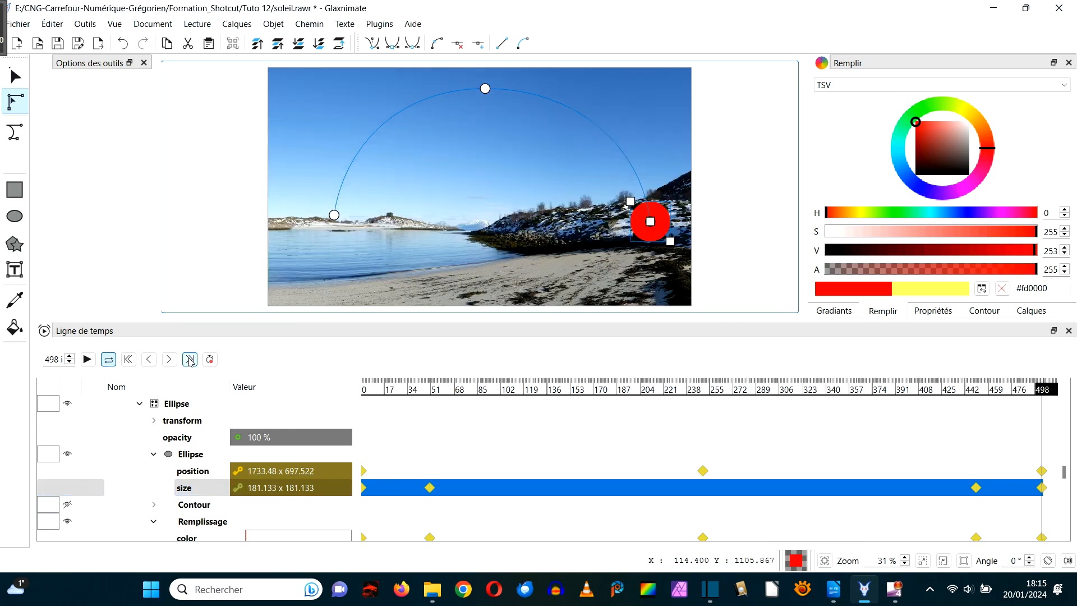
double_click(286, 488)
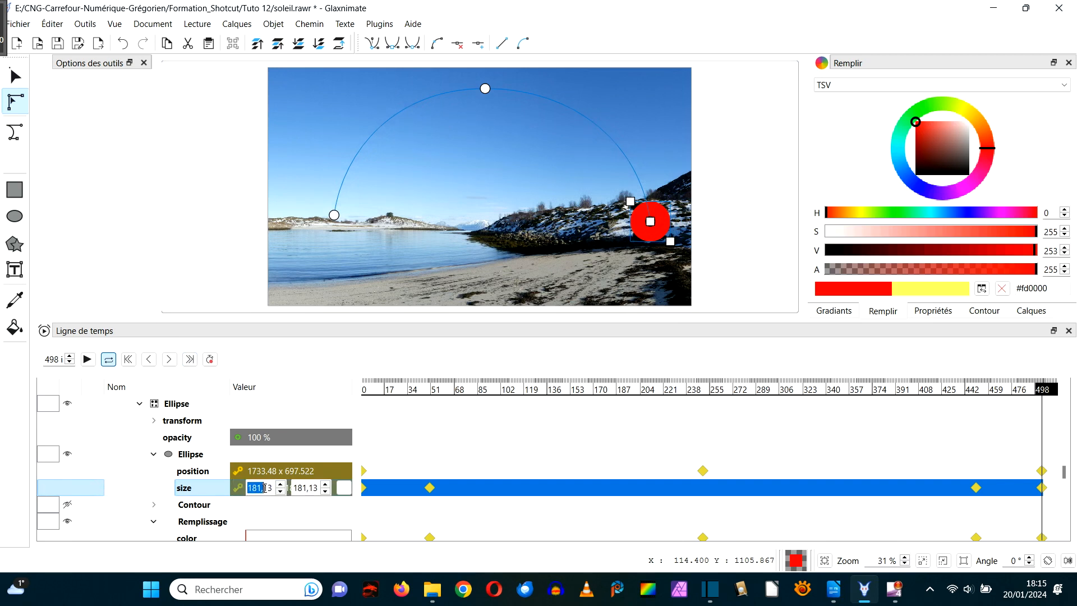
text(250)
key(Return)
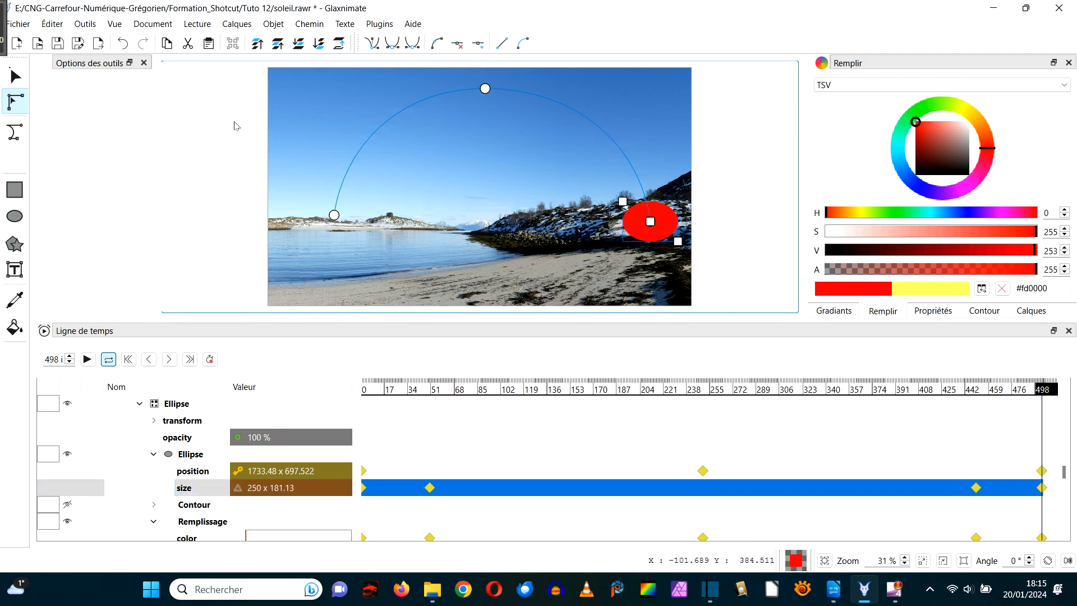
Save the sun animation, then switch to Shotcut and play the project from the start
click(57, 44)
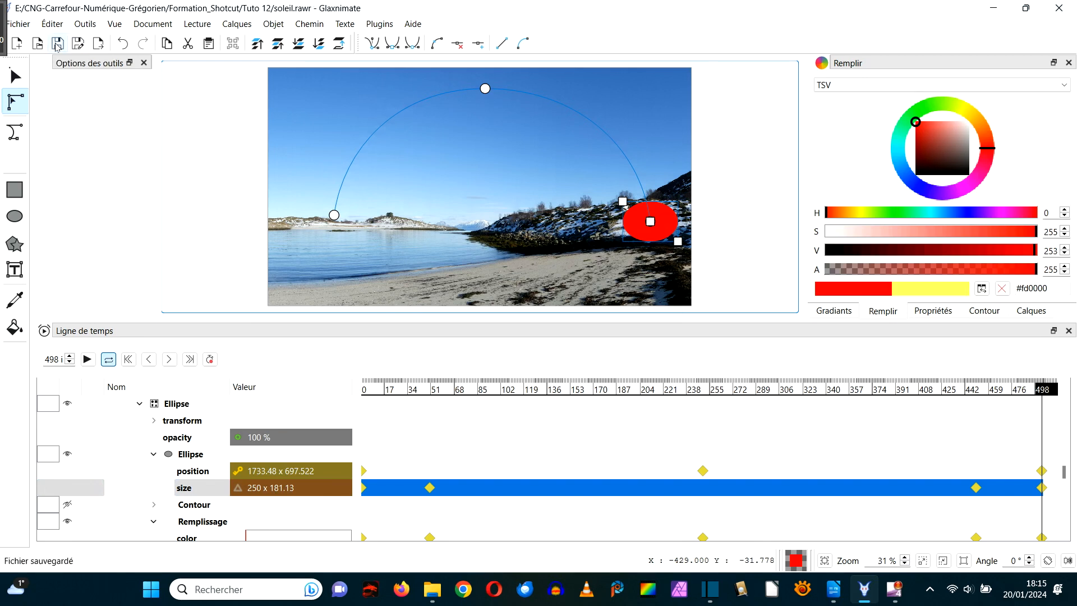
drag(898, 8, 1076, 62)
click(710, 594)
click(496, 375)
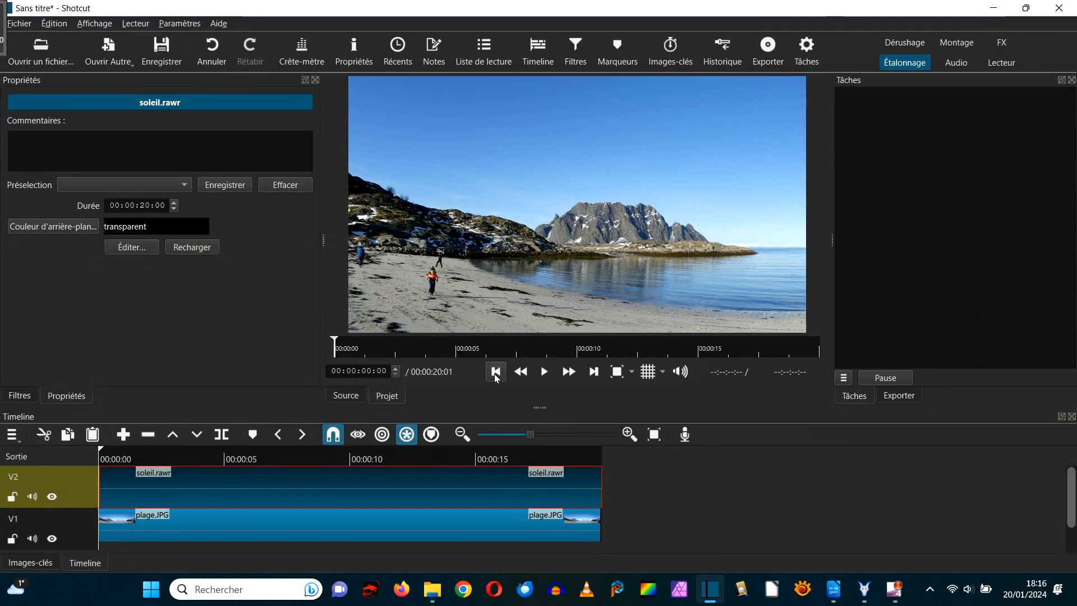
click(544, 372)
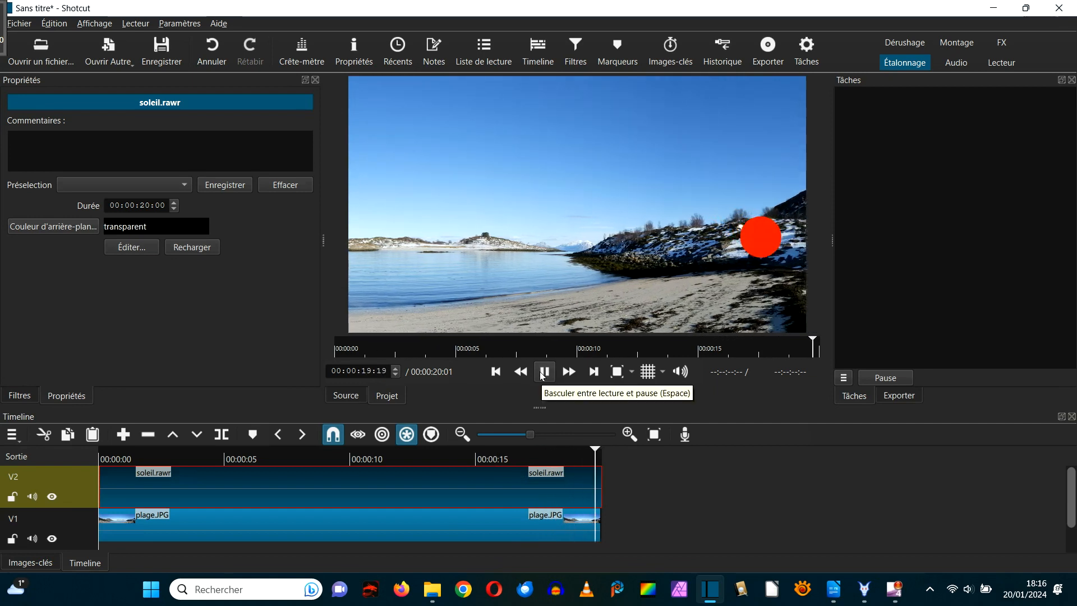
Add a new video track above the sun track in the timeline
click(13, 434)
mouse_move(40, 453)
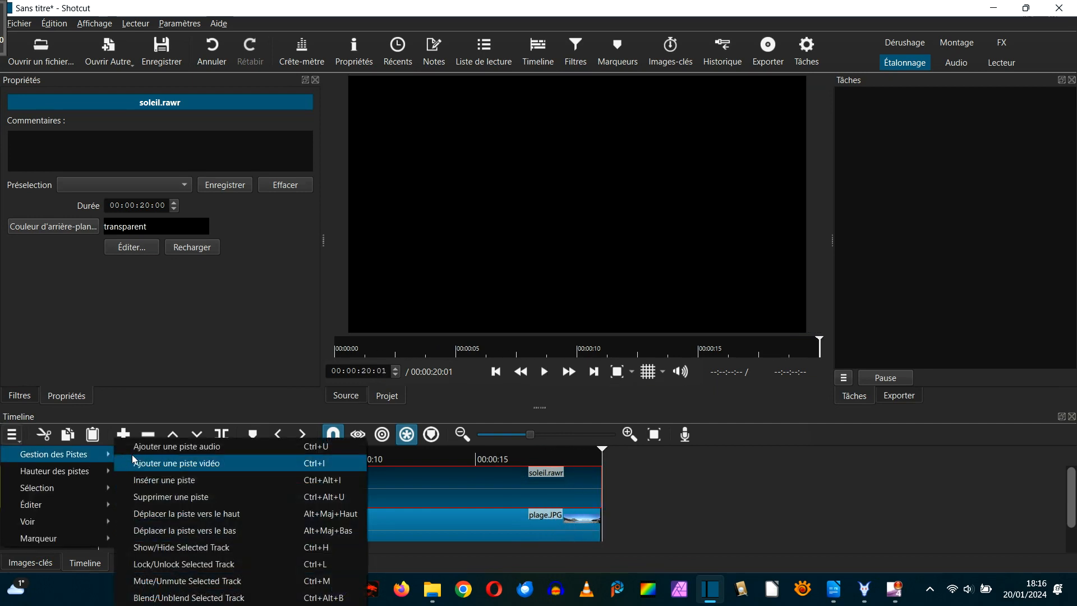
click(160, 464)
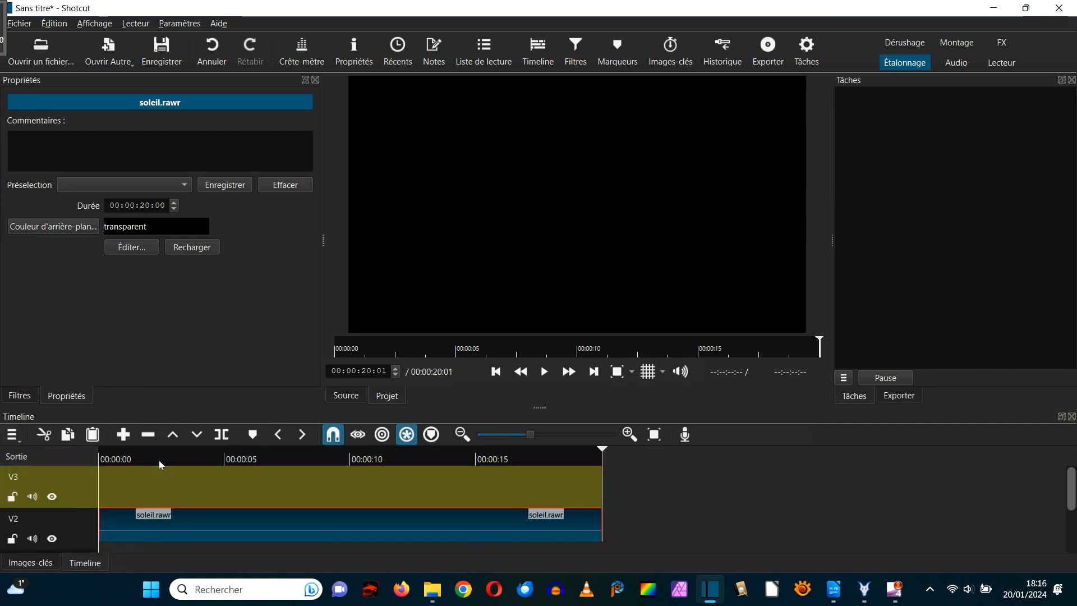
Open premier plan.png from the Tuto 12 folder and place it on the V3 track above the sun
click(44, 52)
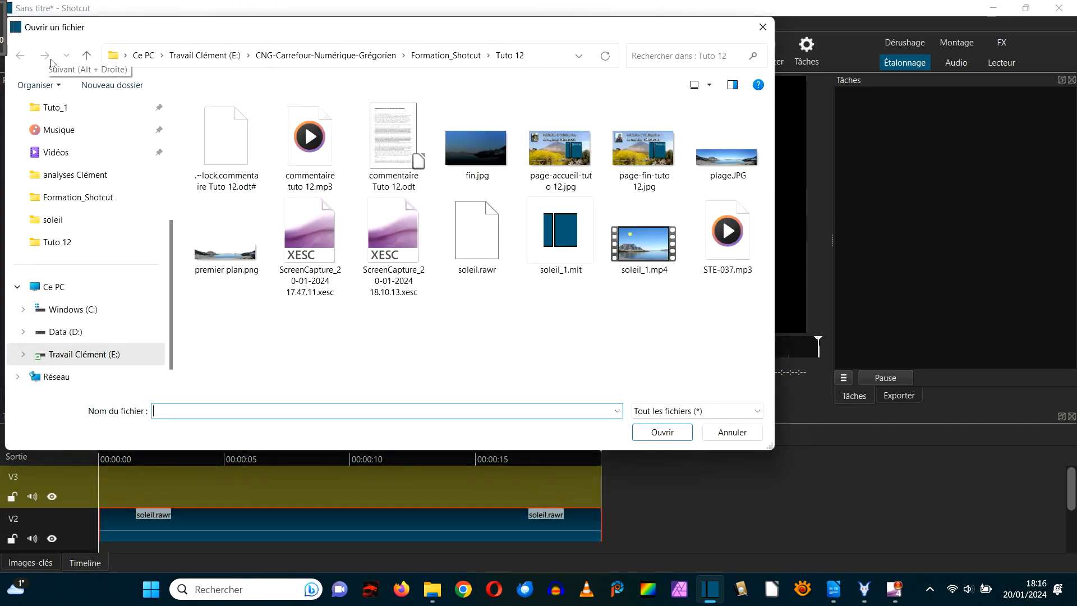
click(228, 261)
click(681, 437)
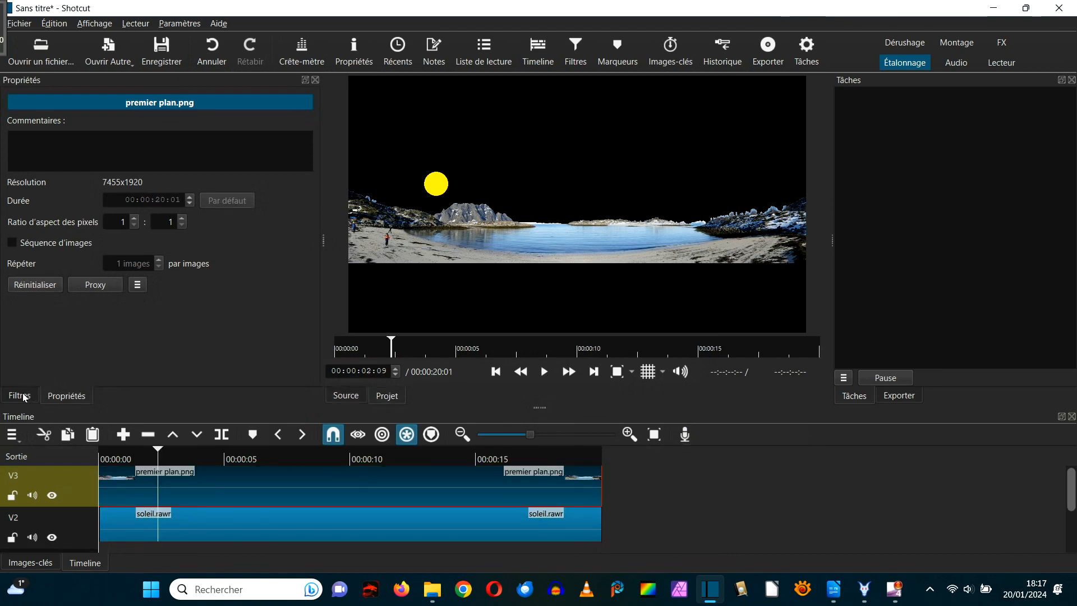
Add a Taille, Position & Rotation filter to the premier plan.png clip
click(20, 396)
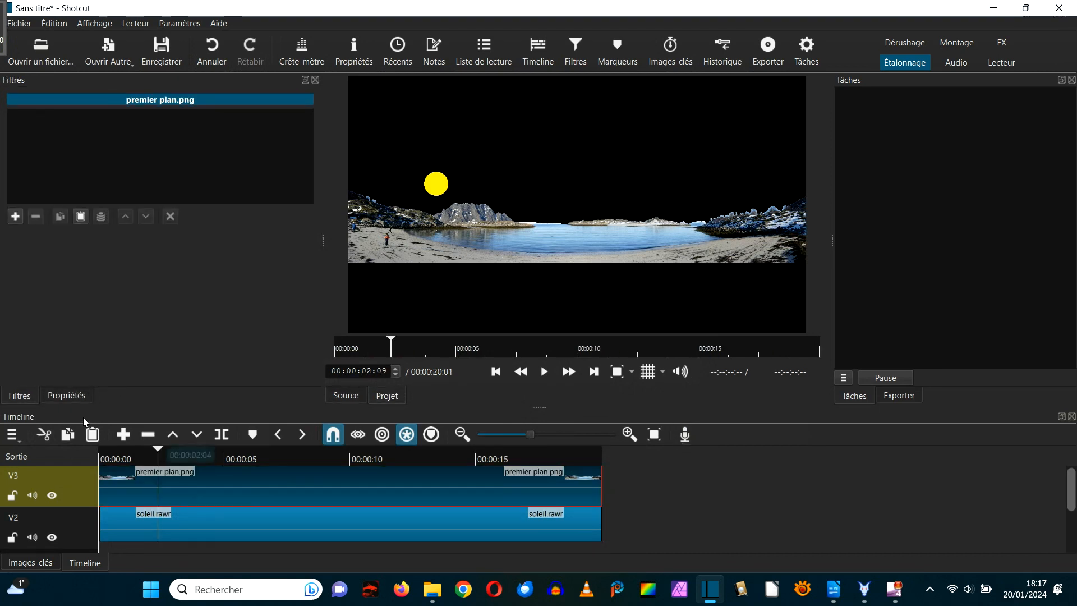
click(16, 216)
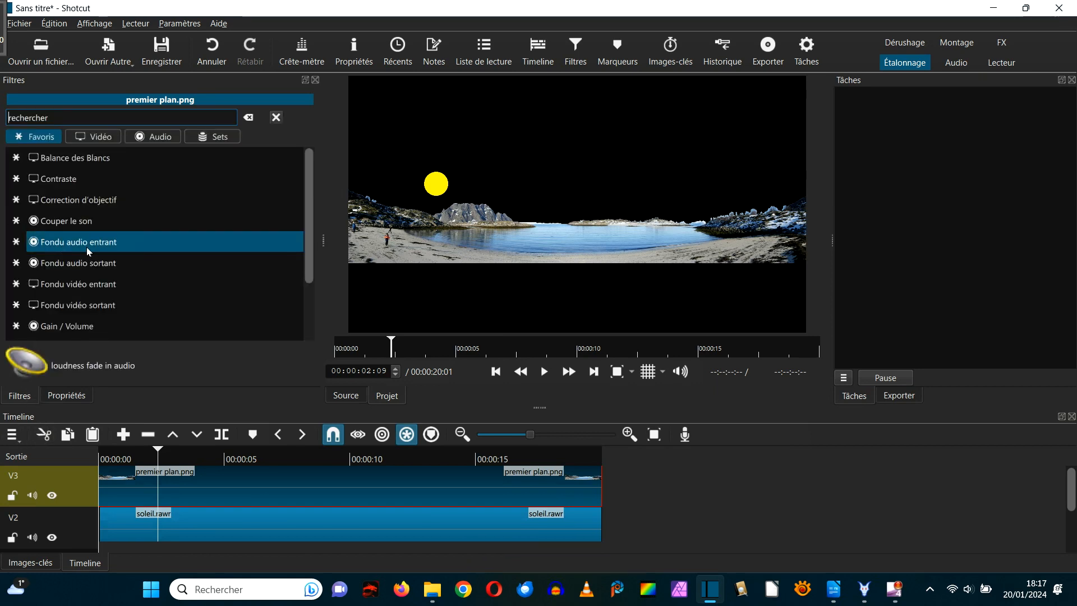
scroll(84, 259, down, 3)
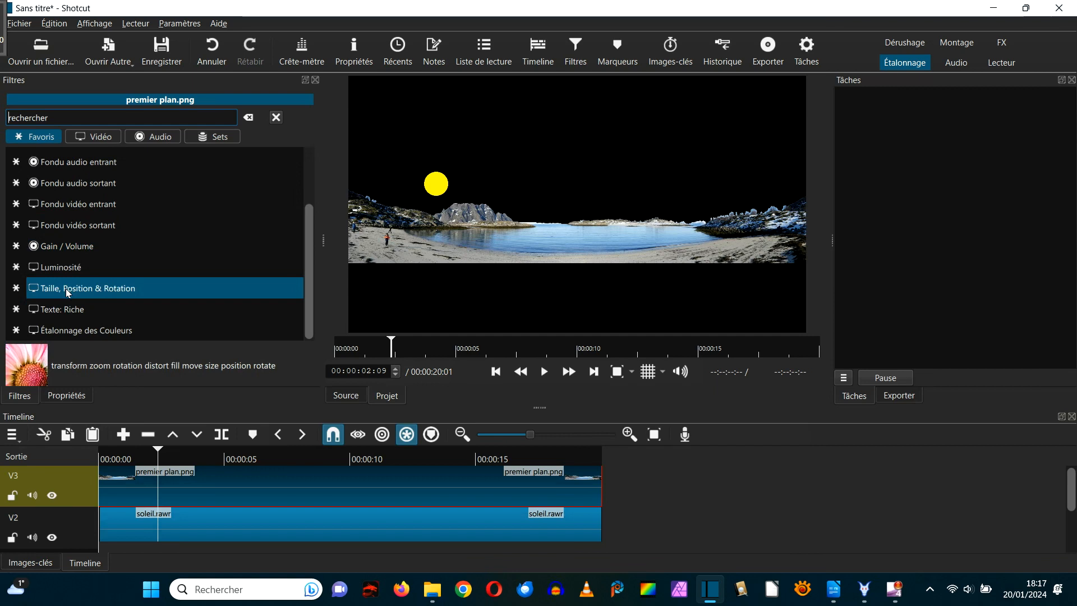
click(68, 289)
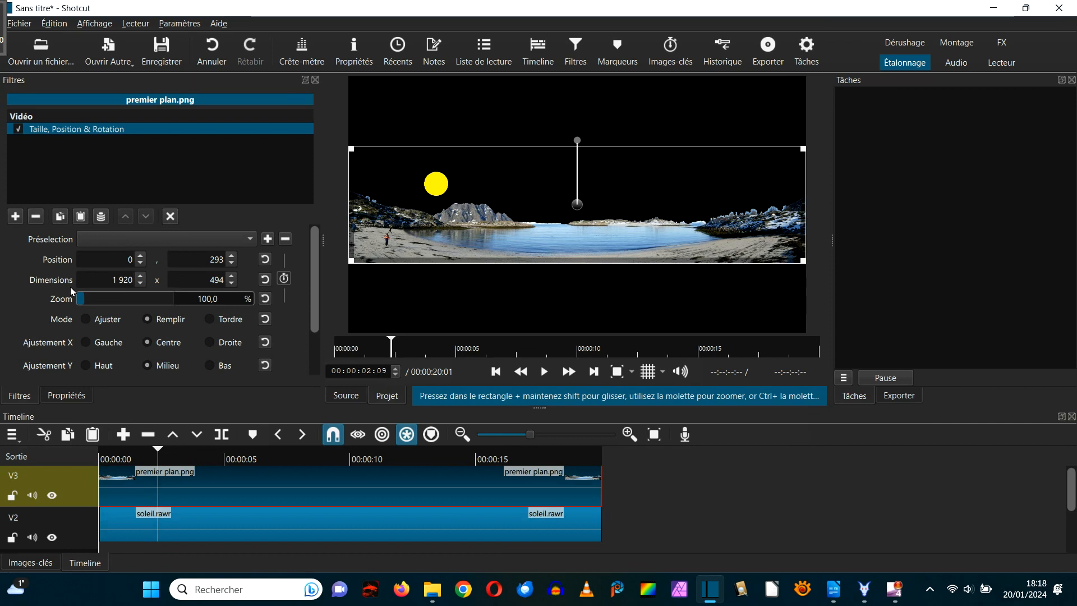
Apply the "plage Skrova" preset to the foreground clip's Taille, Position & Rotation filter
click(250, 241)
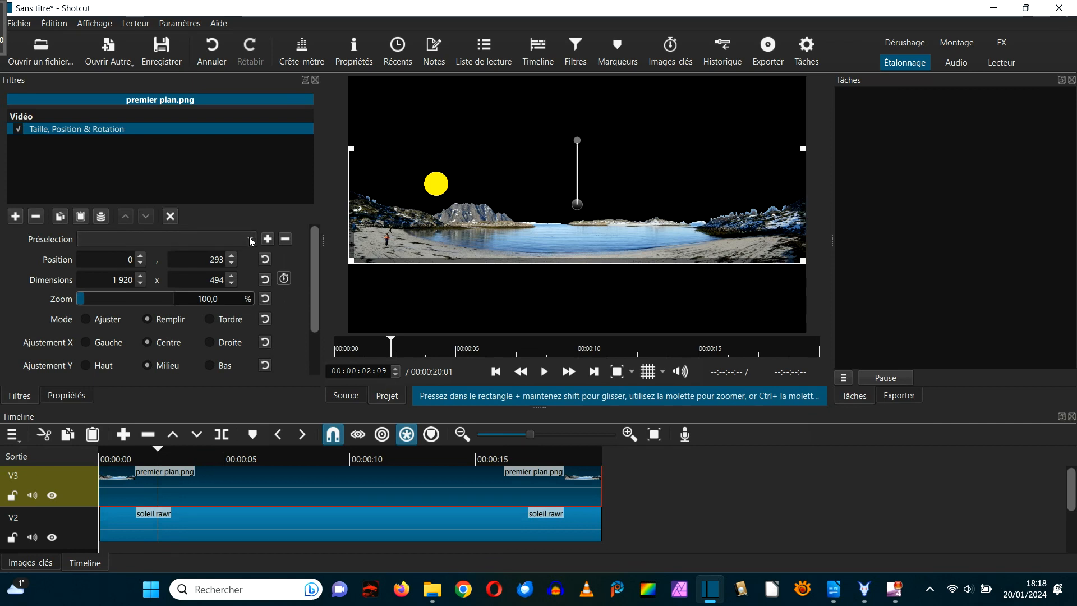
scroll(130, 253, down, 1)
scroll(131, 264, down, 3)
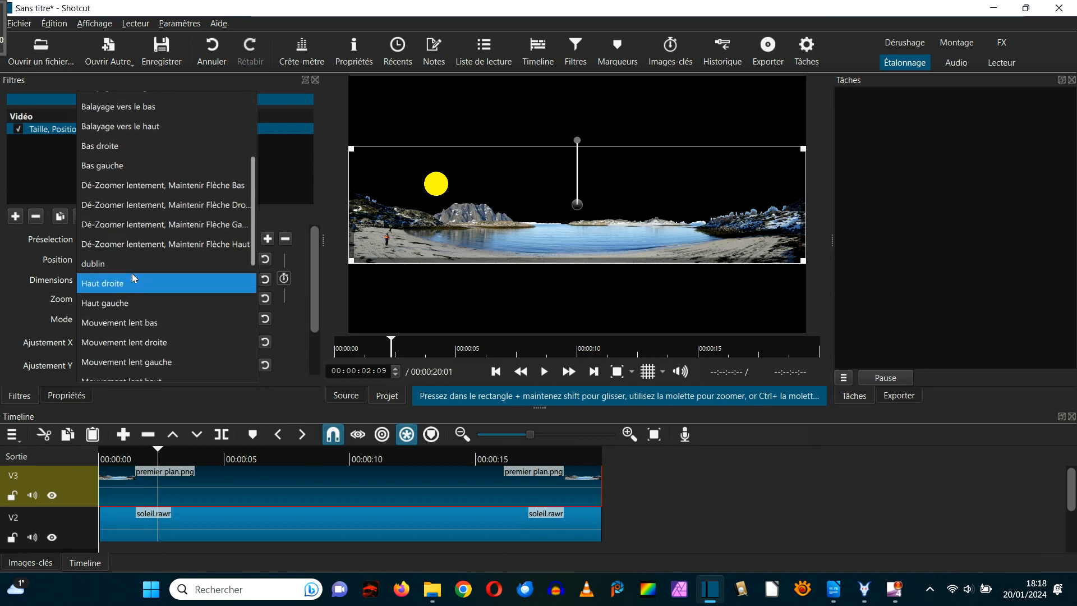
scroll(132, 281, down, 1)
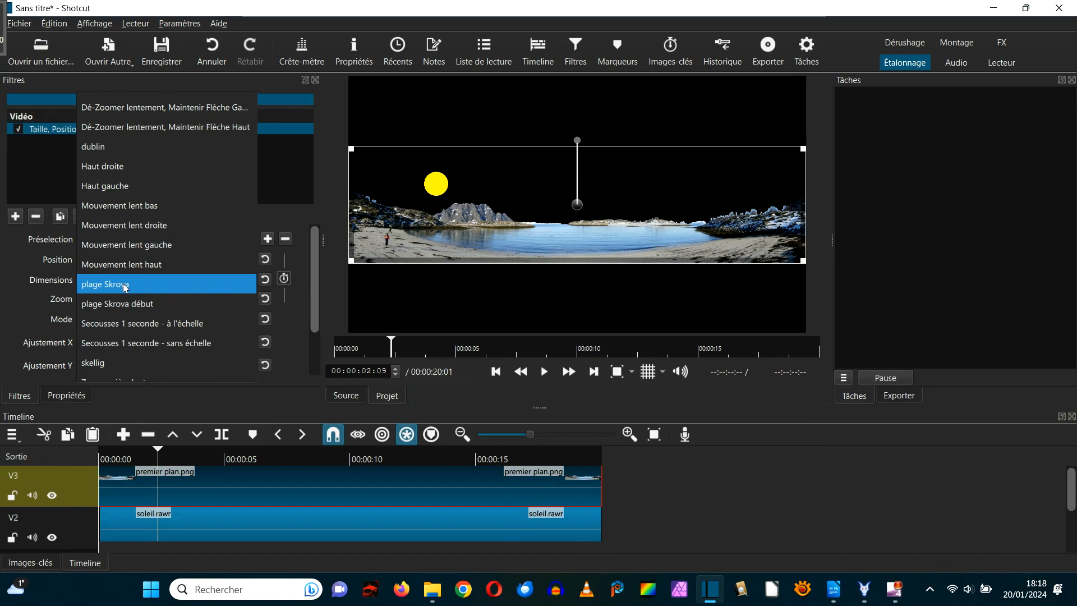
click(125, 285)
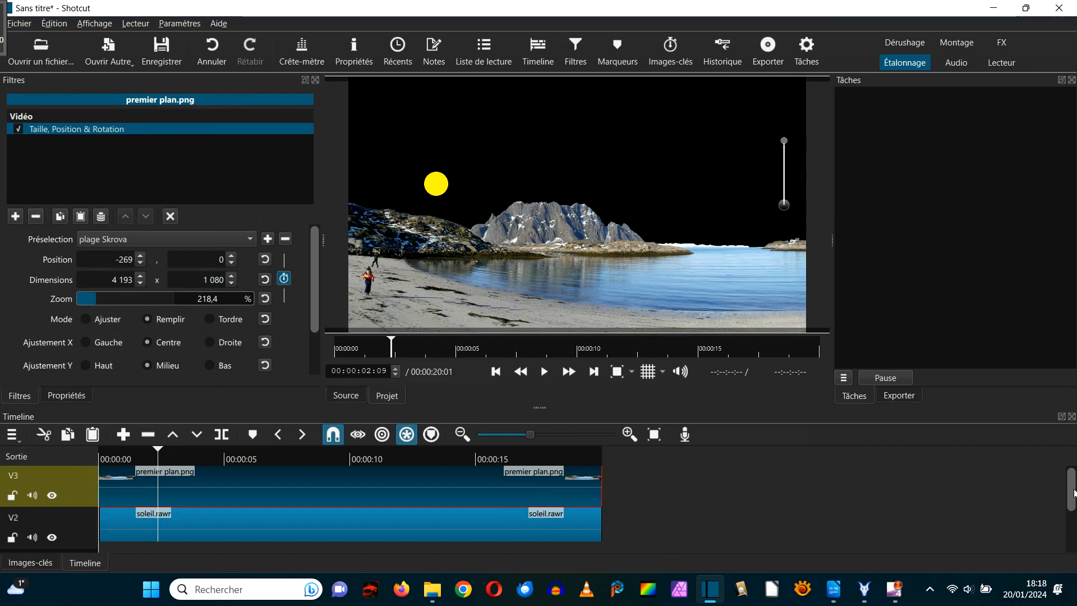
Unhide the V1 track containing plage.JPG
scroll(1071, 494, down, 3)
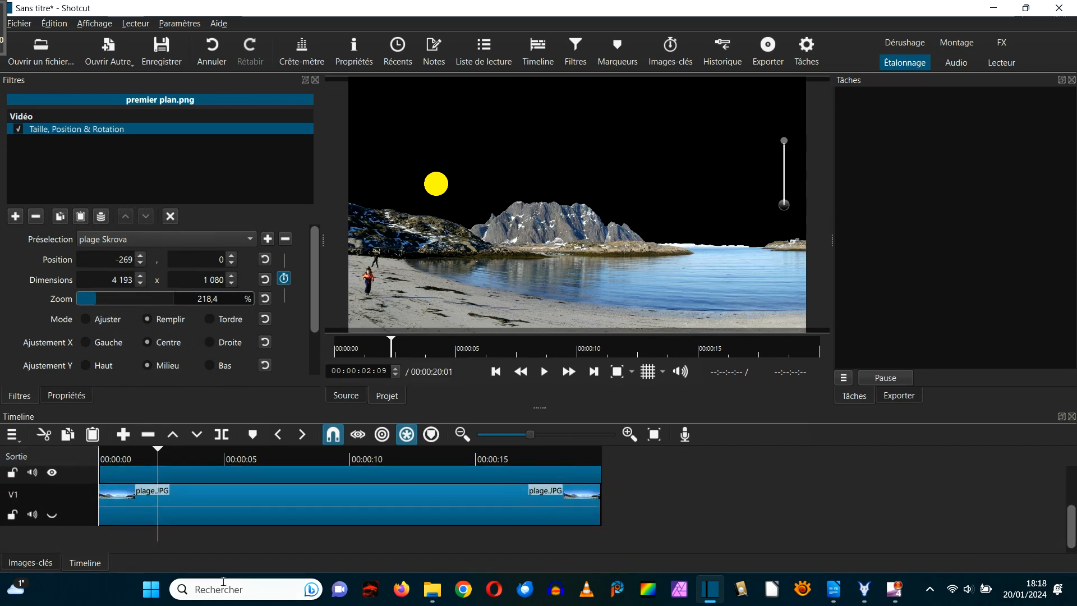
click(52, 515)
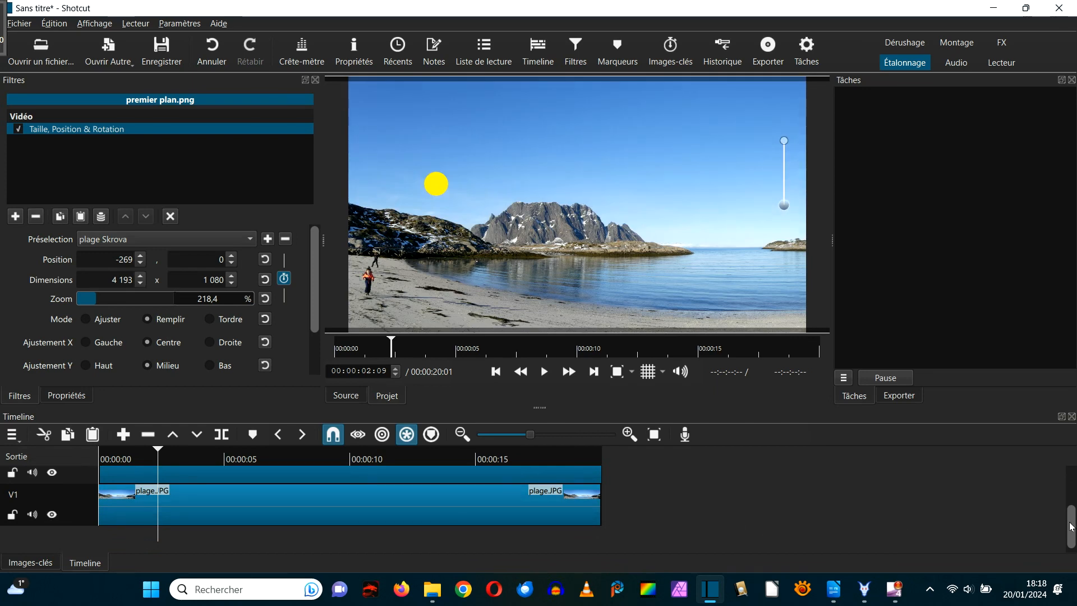
scroll(1072, 527, up, 3)
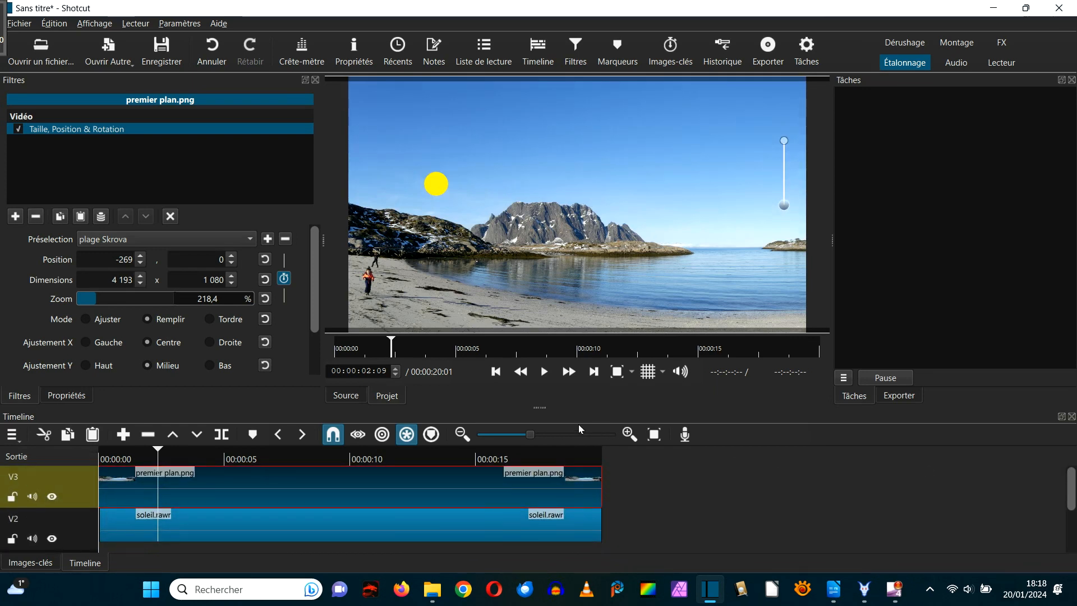
Play the project from the start to check the sun passing behind the foreground
click(498, 374)
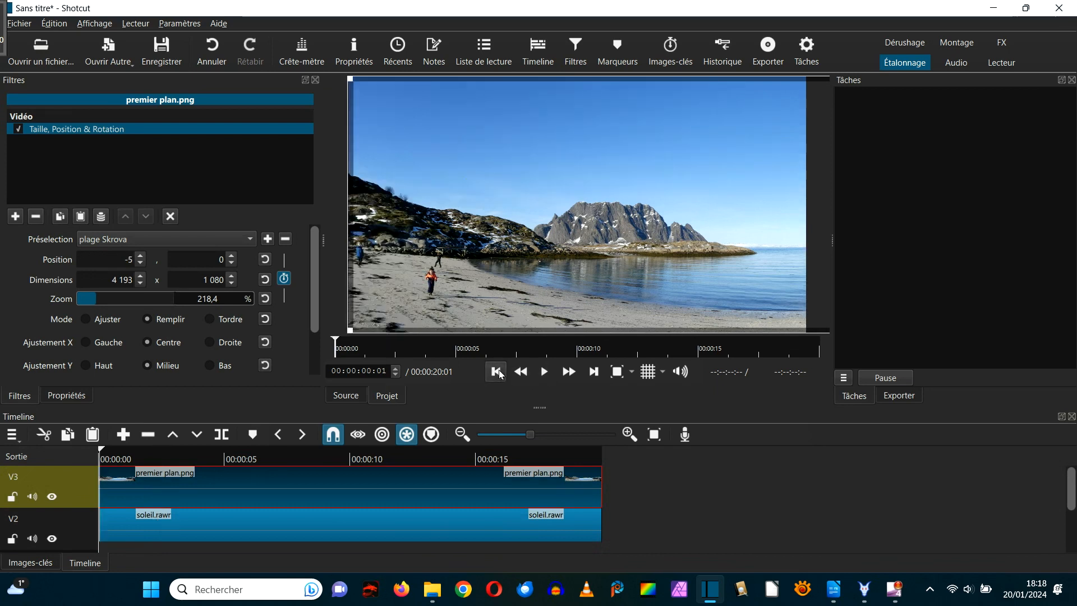
click(544, 372)
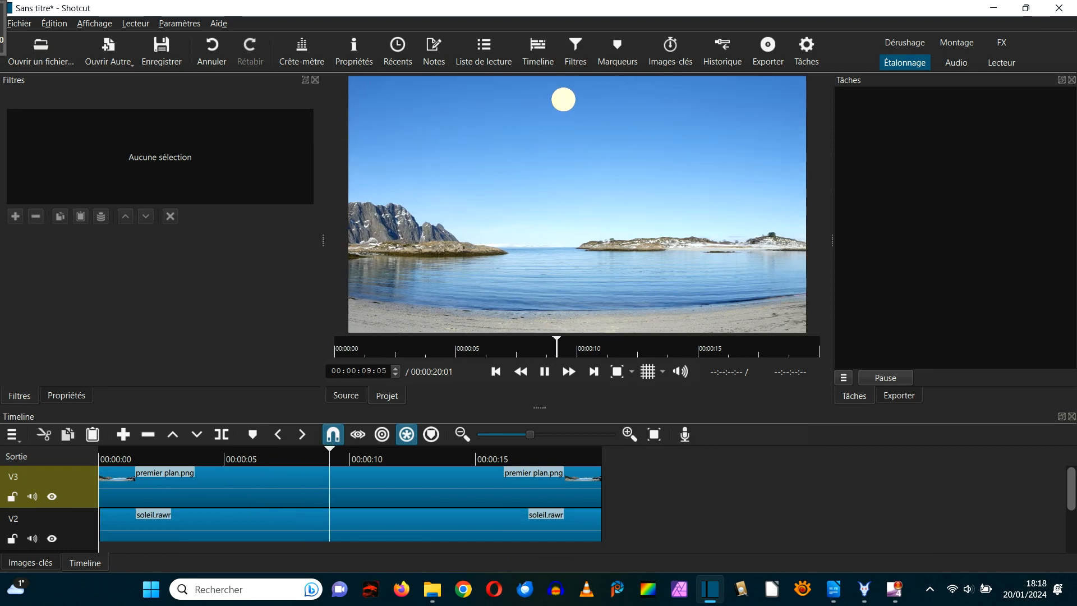
key(alt+Tab)
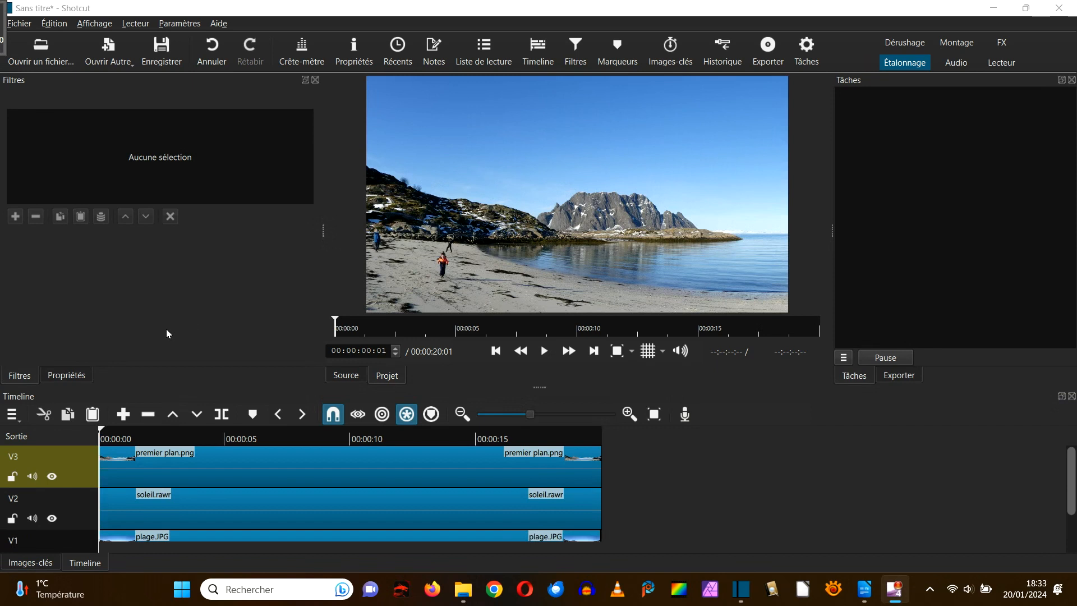
Add a new video track above the premier plan.png track
click(12, 415)
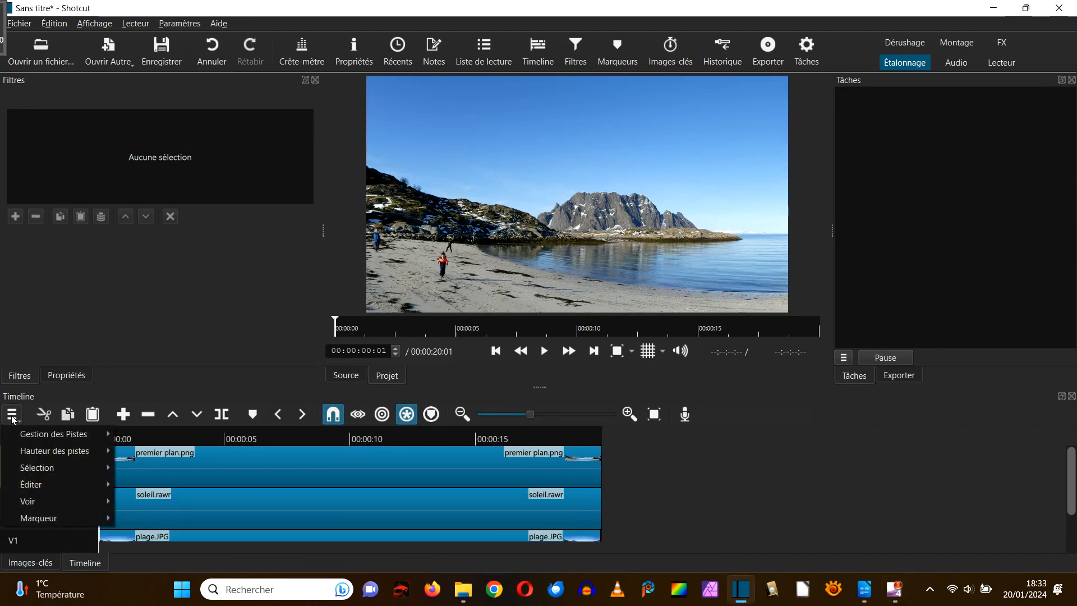
mouse_move(38, 437)
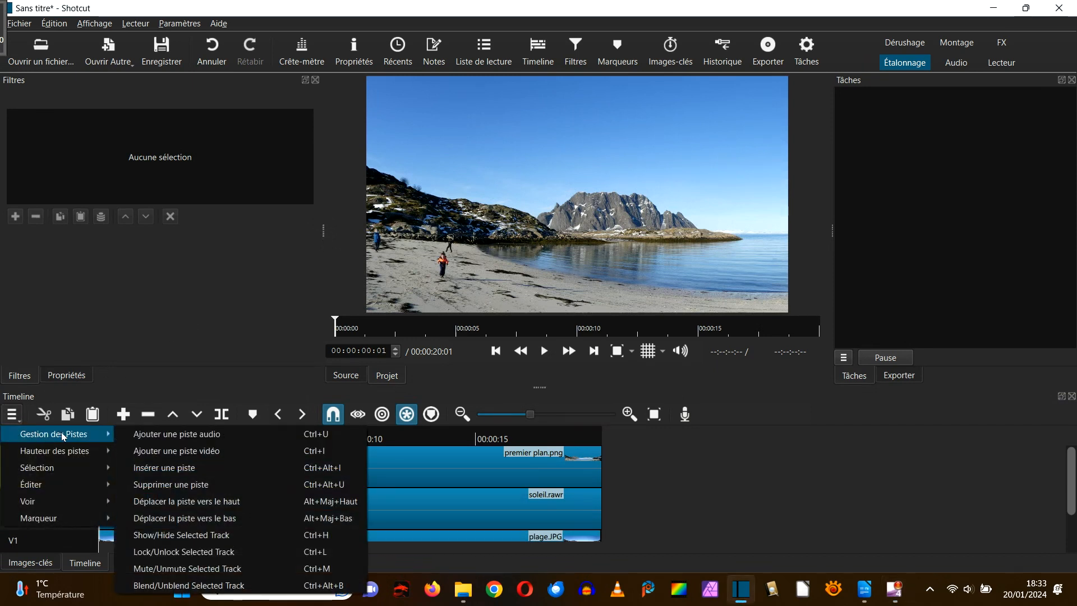
click(179, 452)
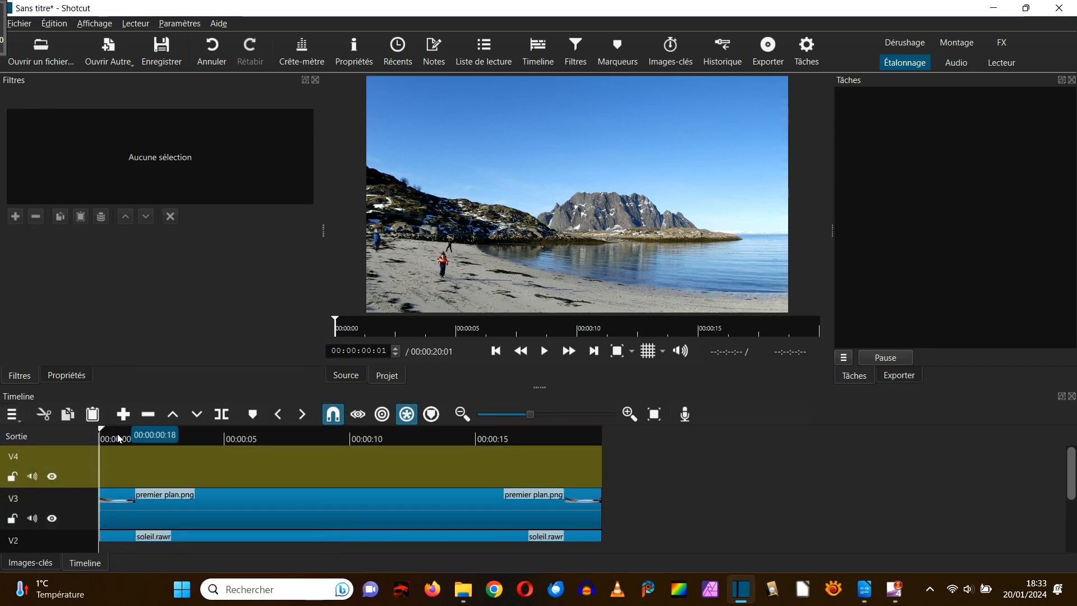
Create a 20-second Glaxnimate animation with a transparent background, add it to the V4 track and save it as luminosité
click(111, 58)
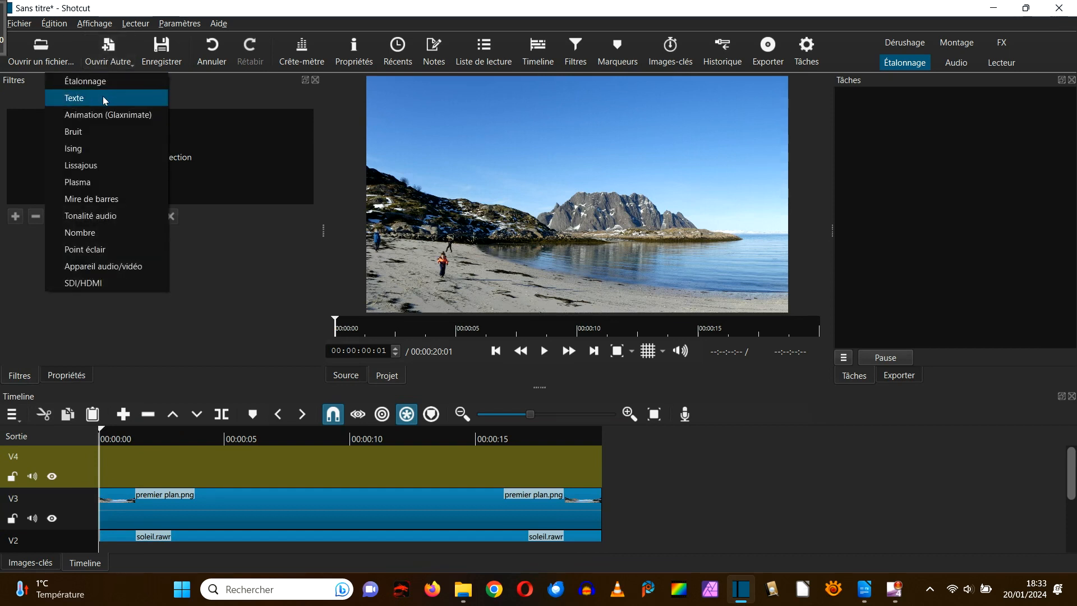
click(103, 115)
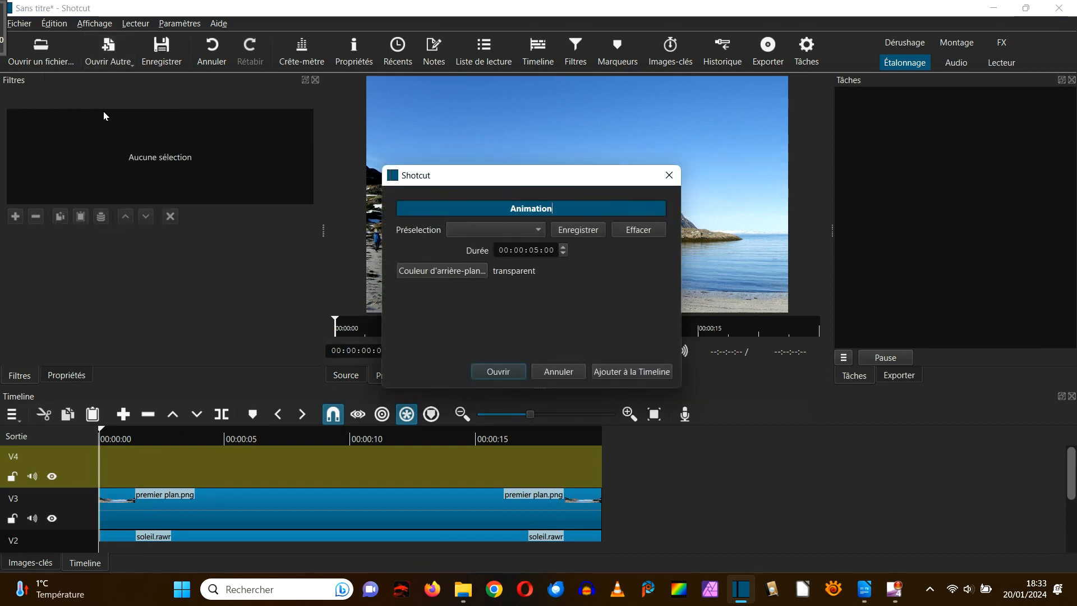
double_click(534, 249)
text(2)
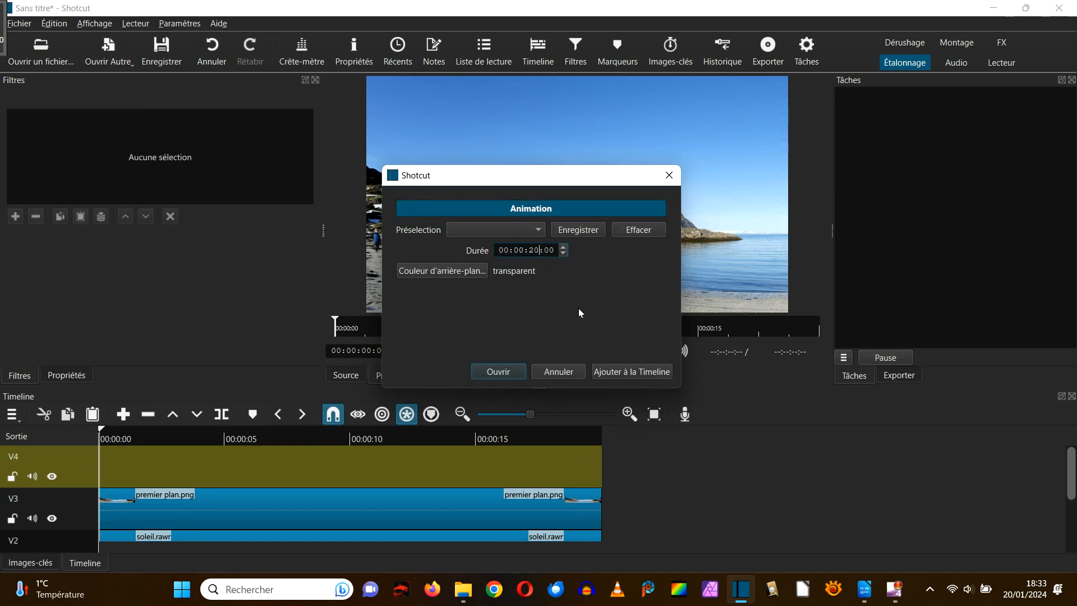
click(634, 371)
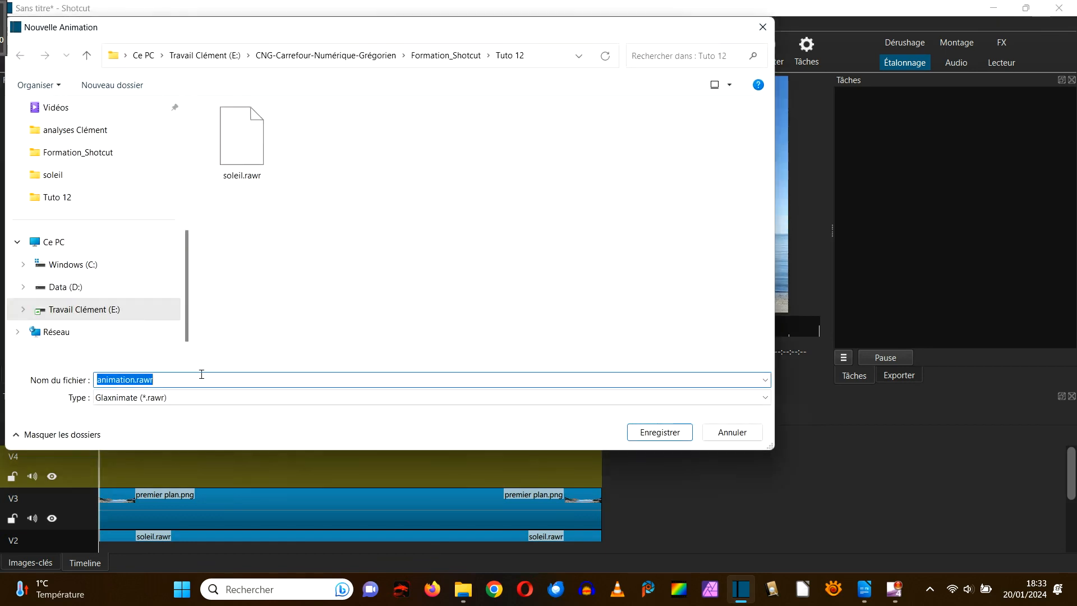
key(BackSpace)
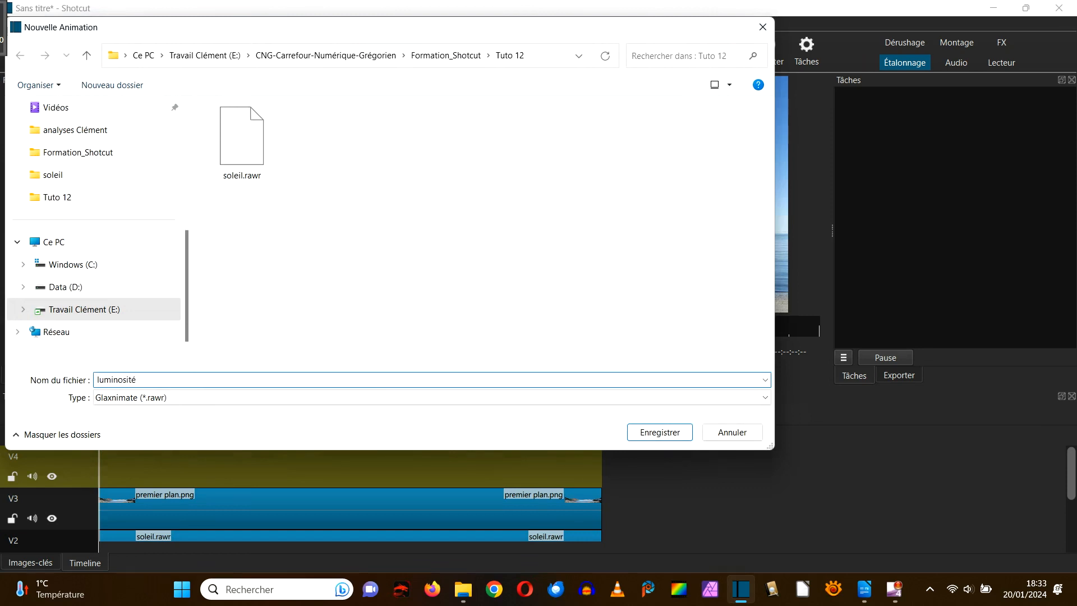
click(659, 432)
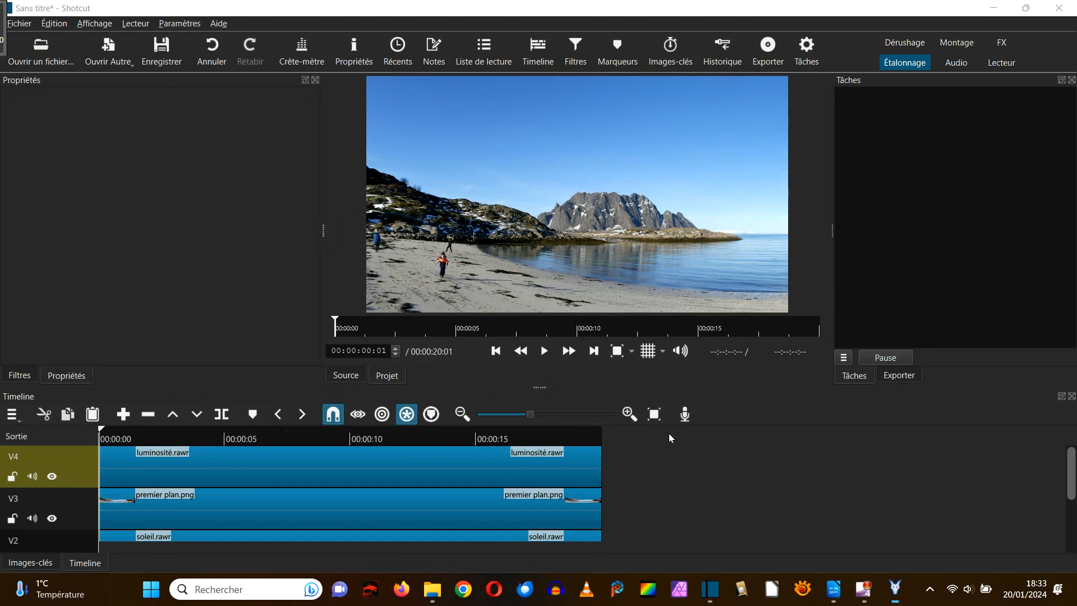
Open the luminosité.rawr clip for editing in Glaxnimate and draw a filled rectangle extending slightly beyond the whole canvas
click(205, 467)
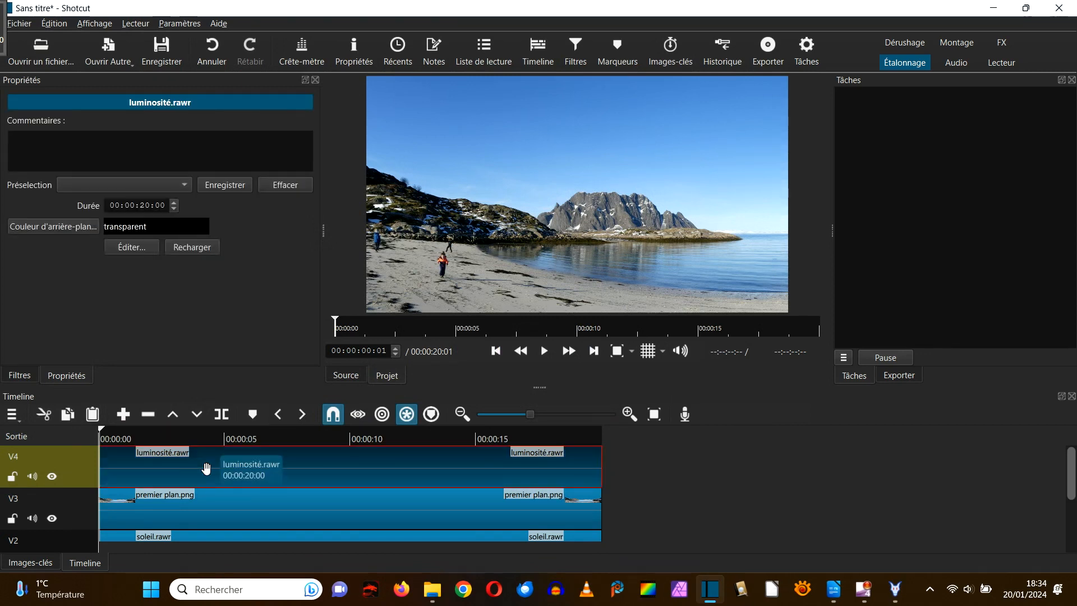
click(129, 248)
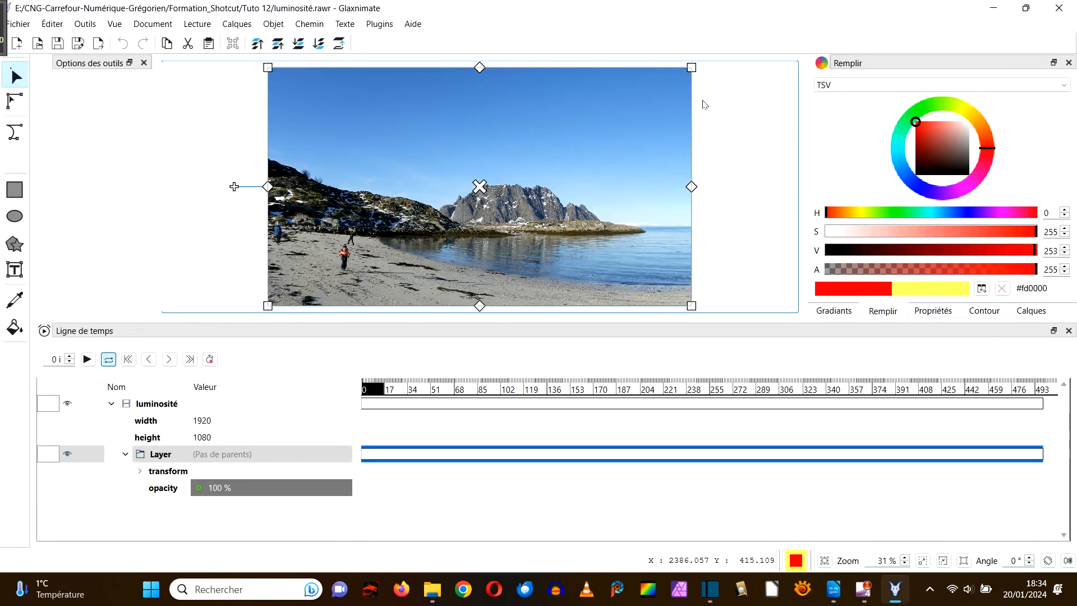
click(15, 191)
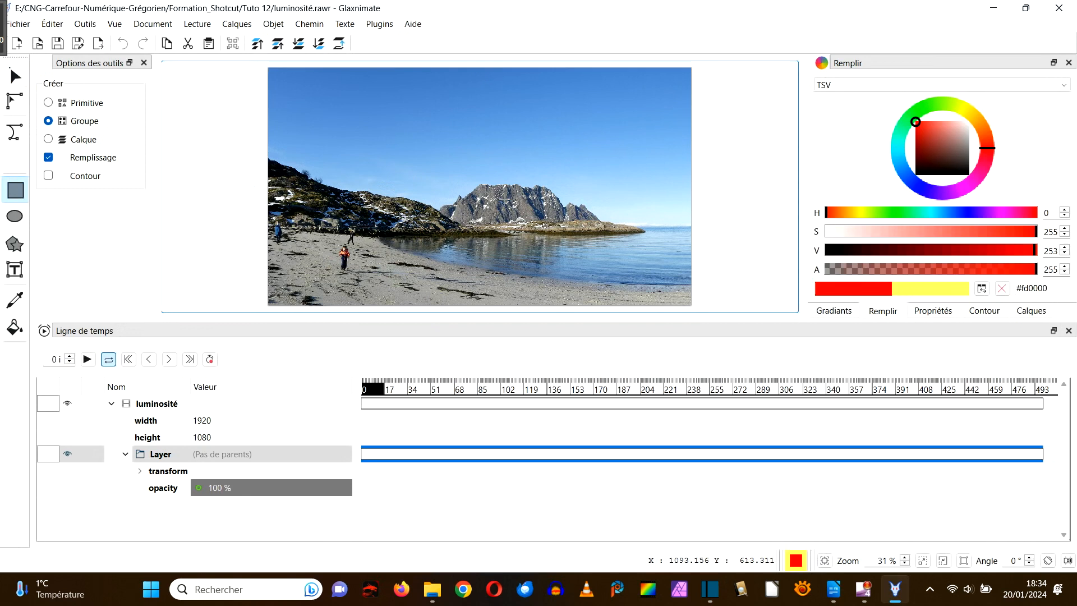
scroll(491, 181, down, 2)
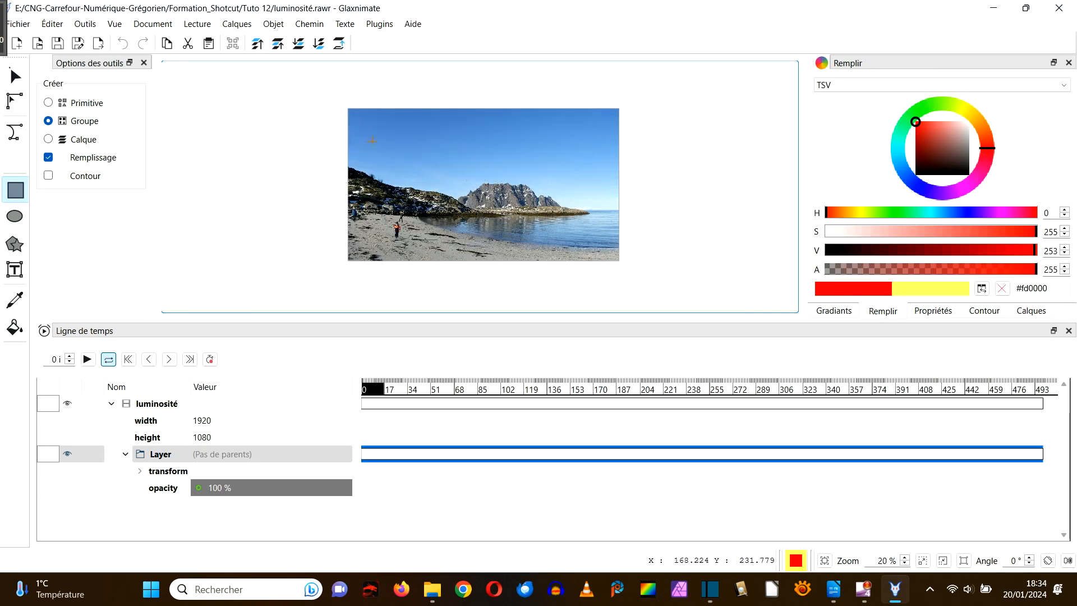
mouse_move(341, 102)
mouse_down()
mouse_move(326, 224)
mouse_move(567, 282)
mouse_move(634, 270)
mouse_up()
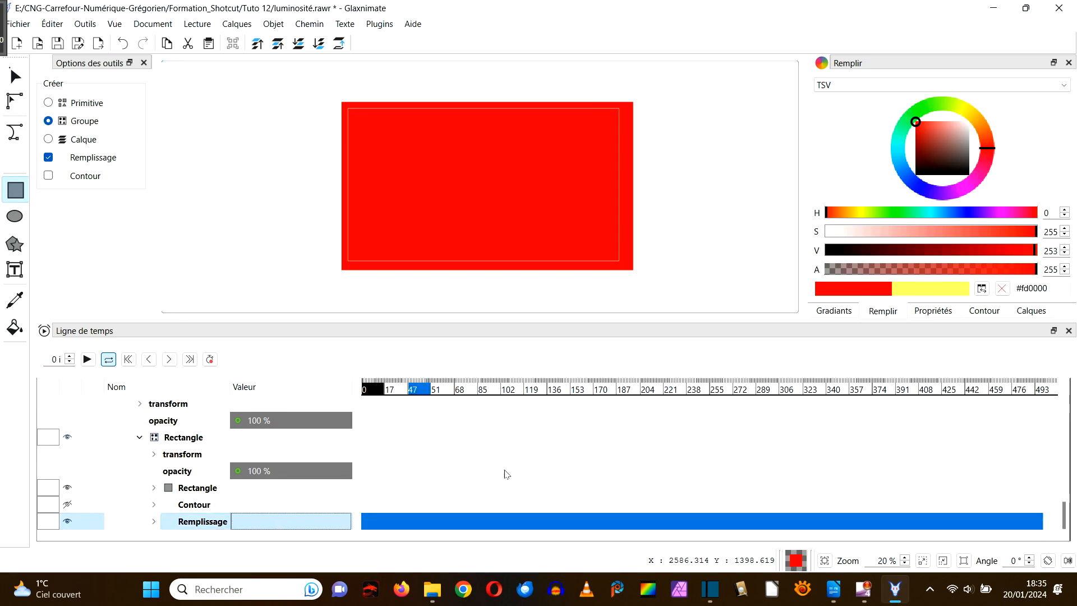
Set the rectangle's primary fill color to black, #000000
click(861, 293)
drag(519, 270, 415, 328)
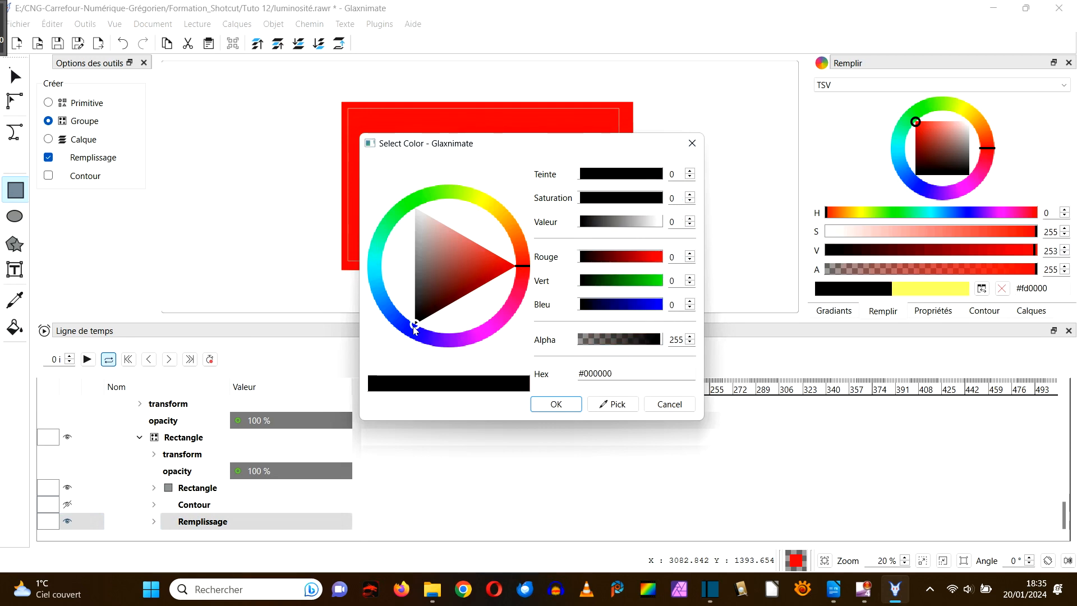
click(558, 404)
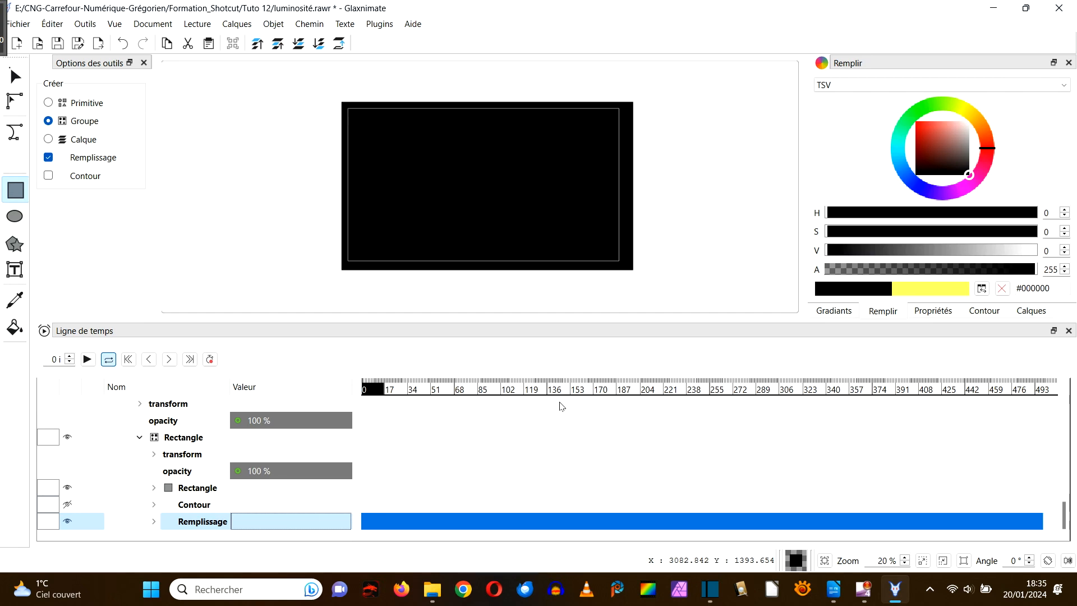
Make the secondary color fully transparent by setting its alpha to 0
click(924, 293)
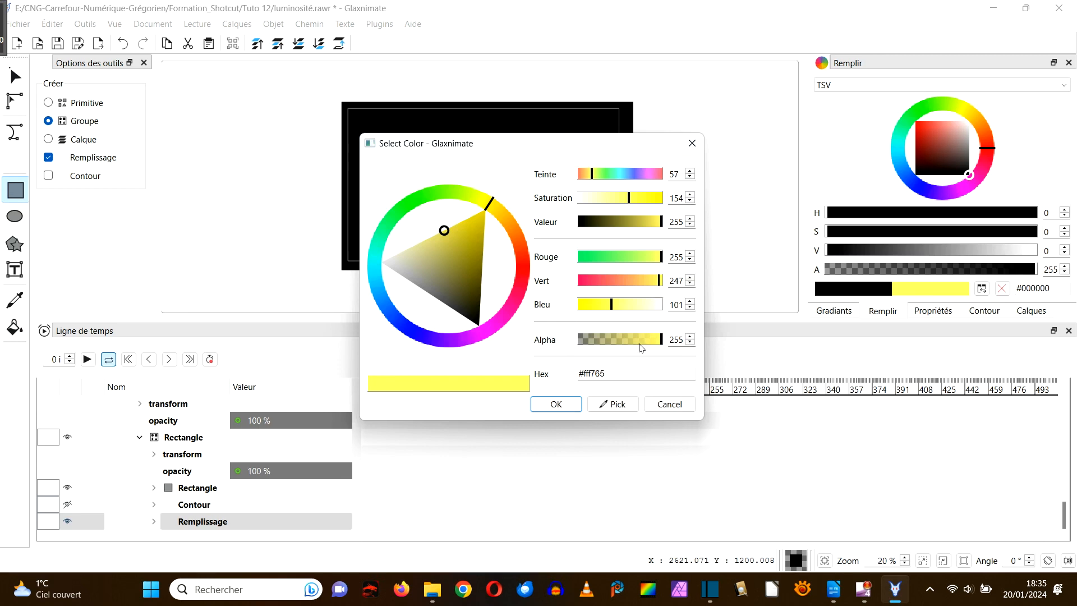
drag(661, 339, 577, 342)
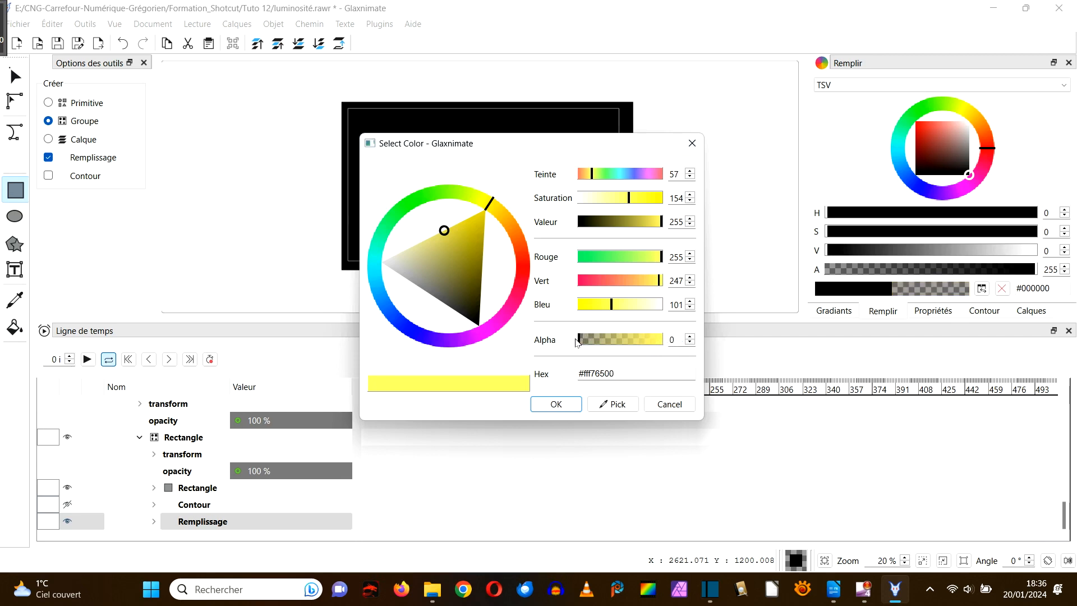
click(556, 405)
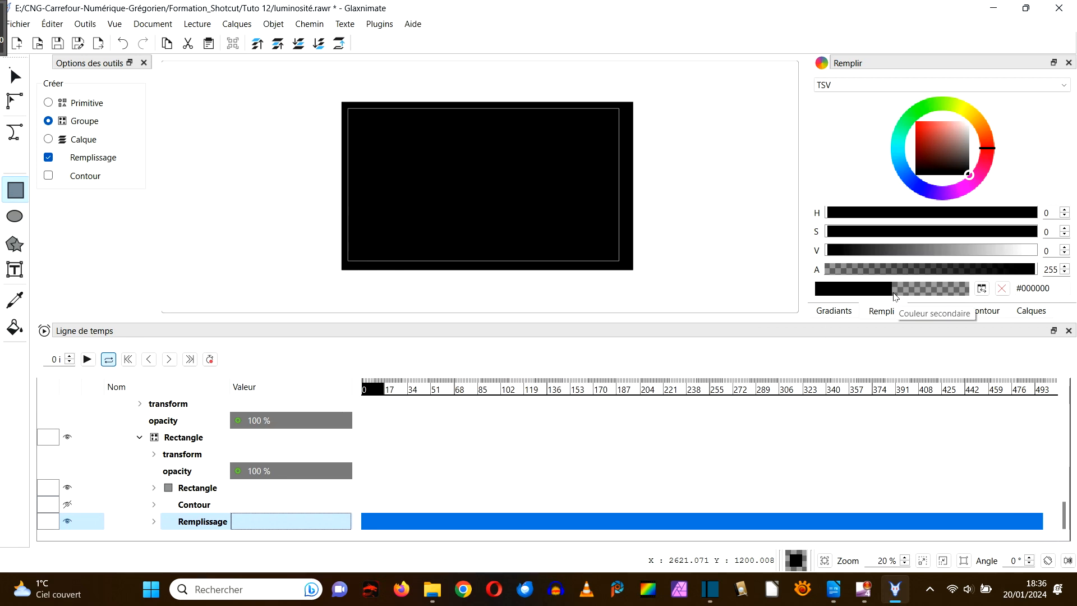
Apply a linear gradient fill to the rectangle and rotate it about 90° counterclockwise so the black end is at the bottom
click(835, 312)
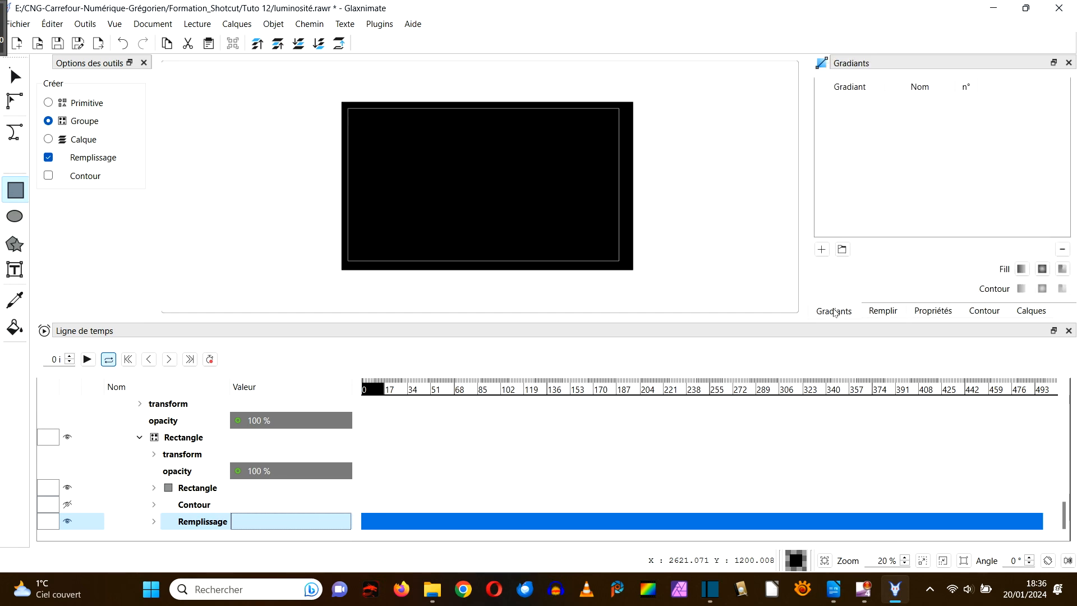
click(1022, 270)
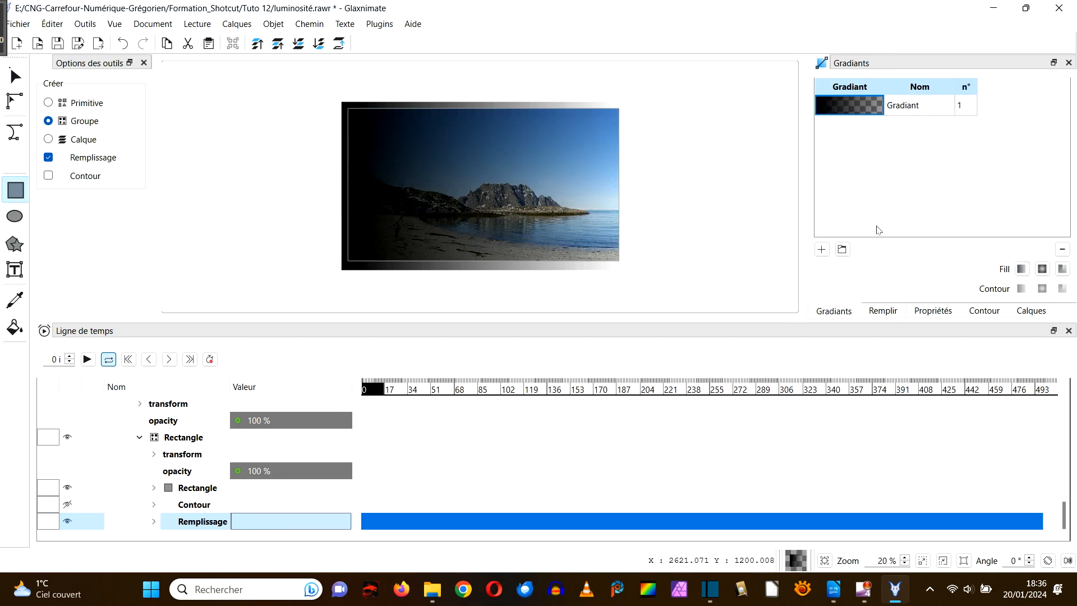
click(14, 102)
click(14, 75)
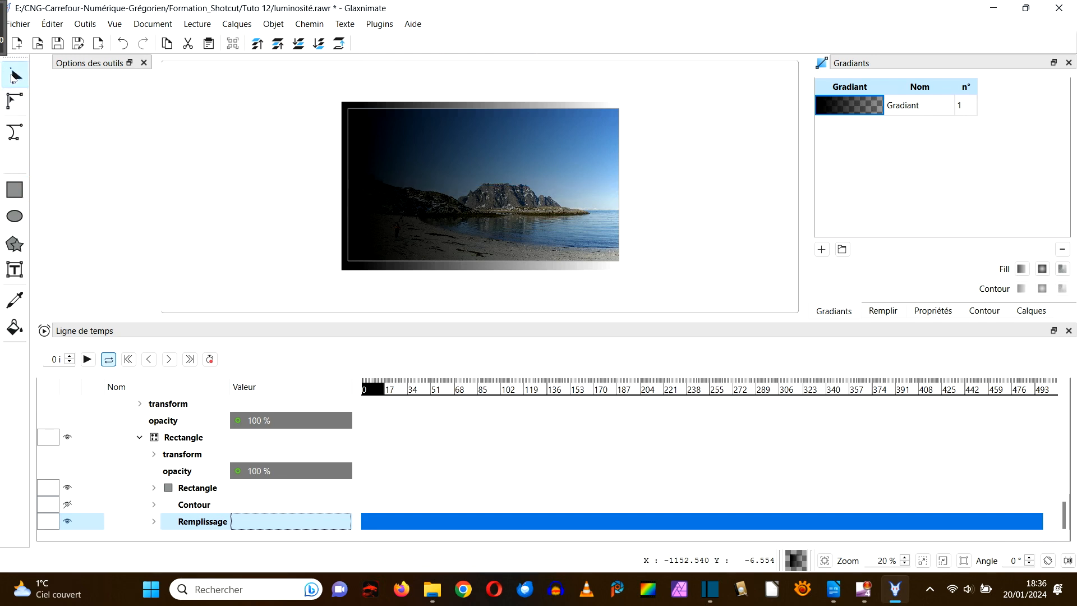
click(390, 158)
drag(488, 69, 406, 135)
scroll(488, 189, down, 3)
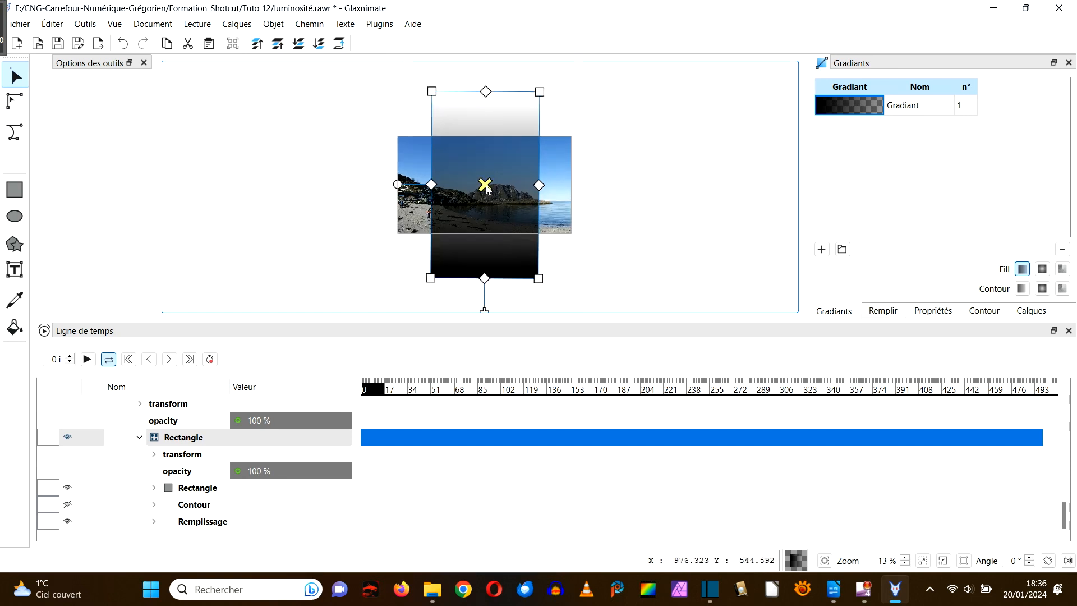
Widen the rotated rectangle and reduce its height so it extends just beyond the canvas on every side
drag(434, 189, 395, 187)
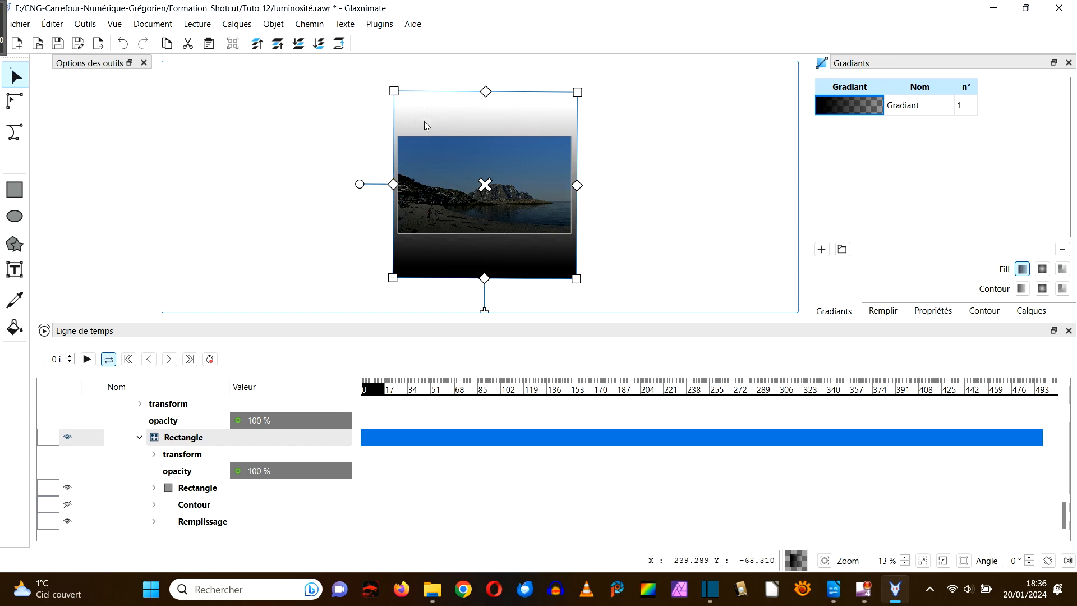
drag(486, 92, 481, 136)
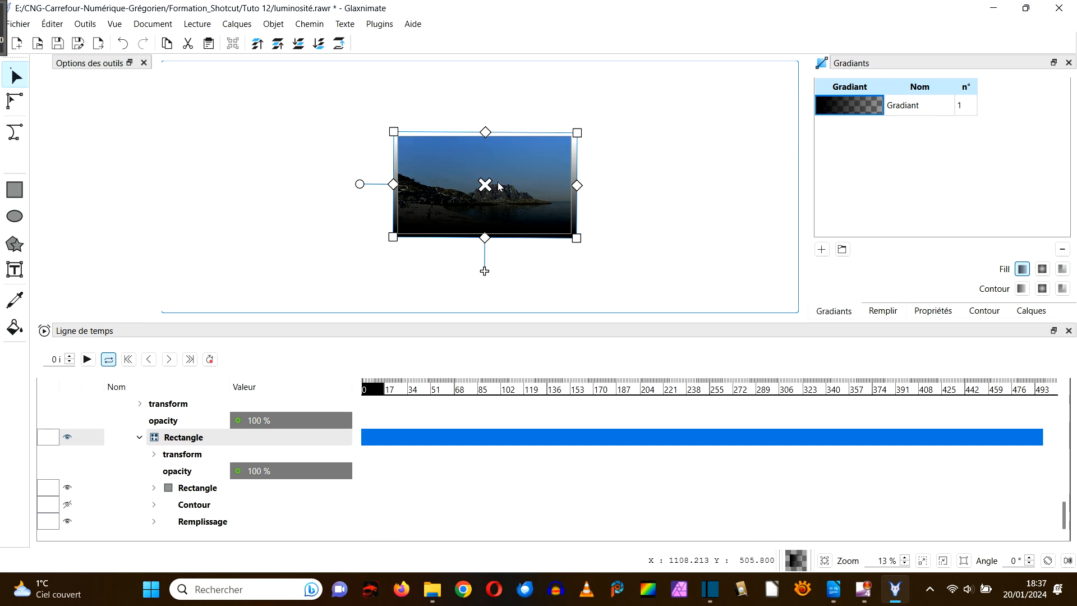
scroll(499, 187, up, 4)
scroll(499, 187, down, 1)
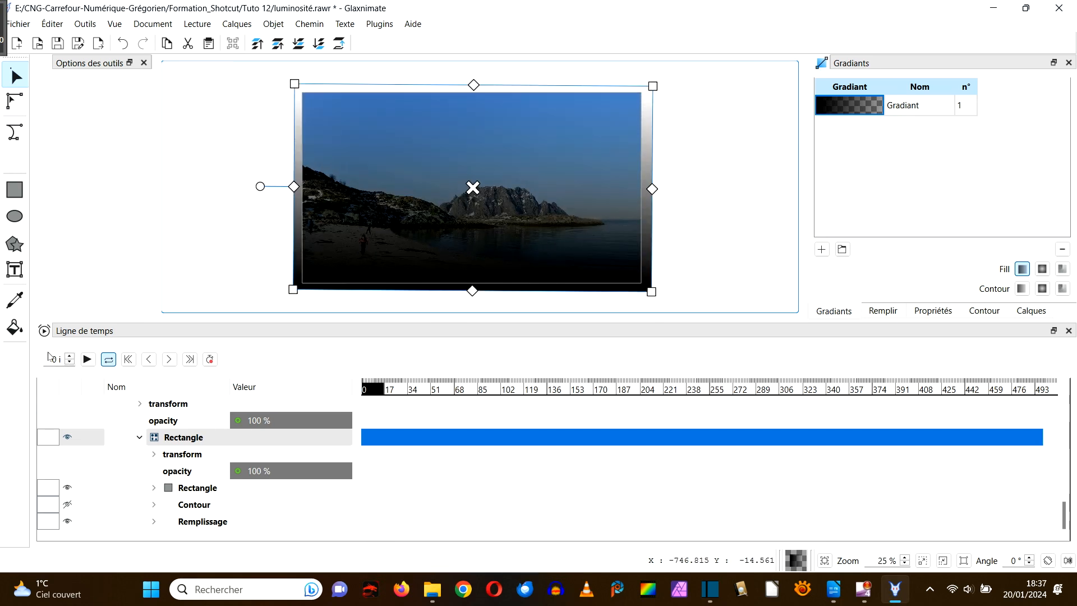
Add 100% opacity keyframes to the Rectangle group at frame 0 and at the last frame, 498
click(316, 473)
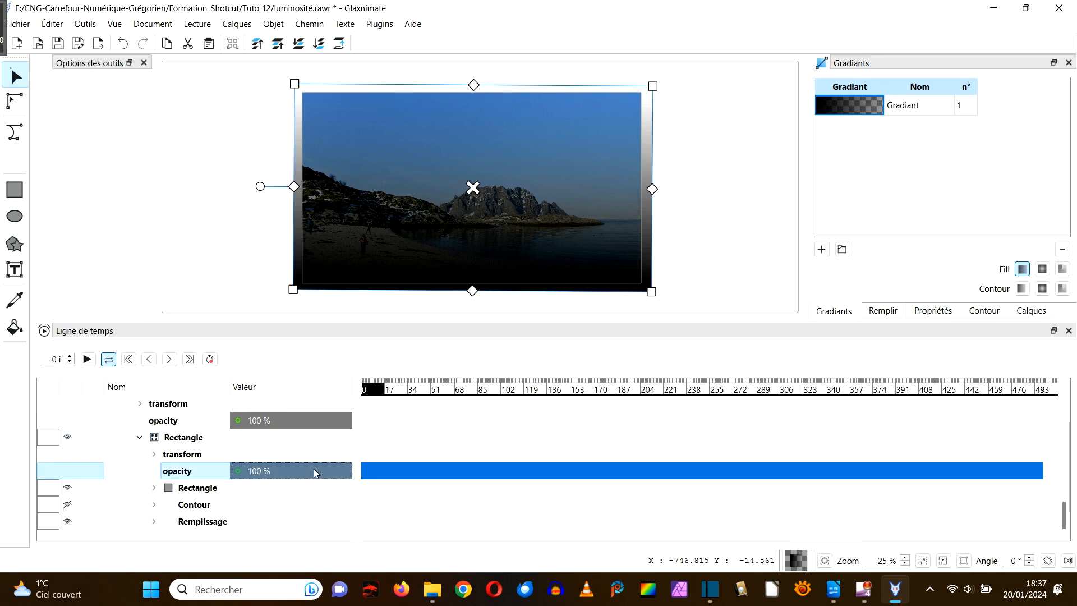
right_click(316, 473)
click(345, 494)
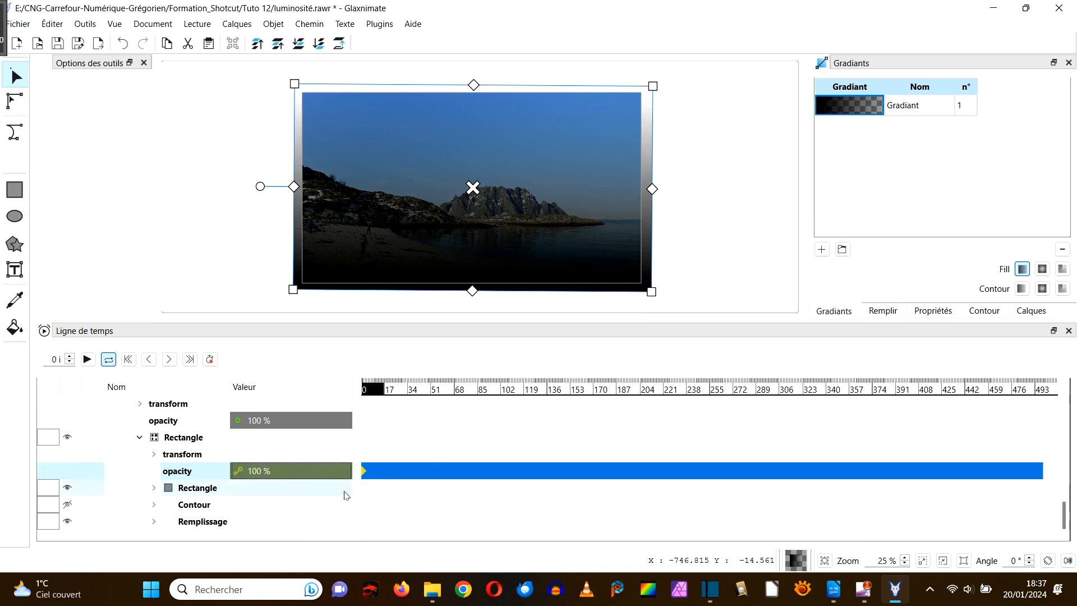
click(190, 359)
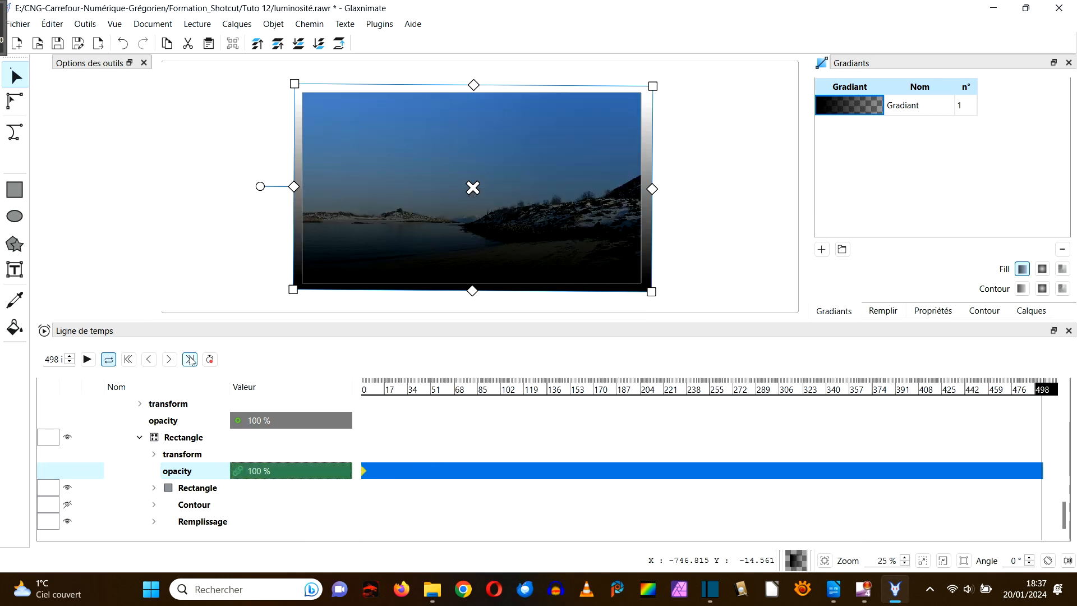
right_click(313, 475)
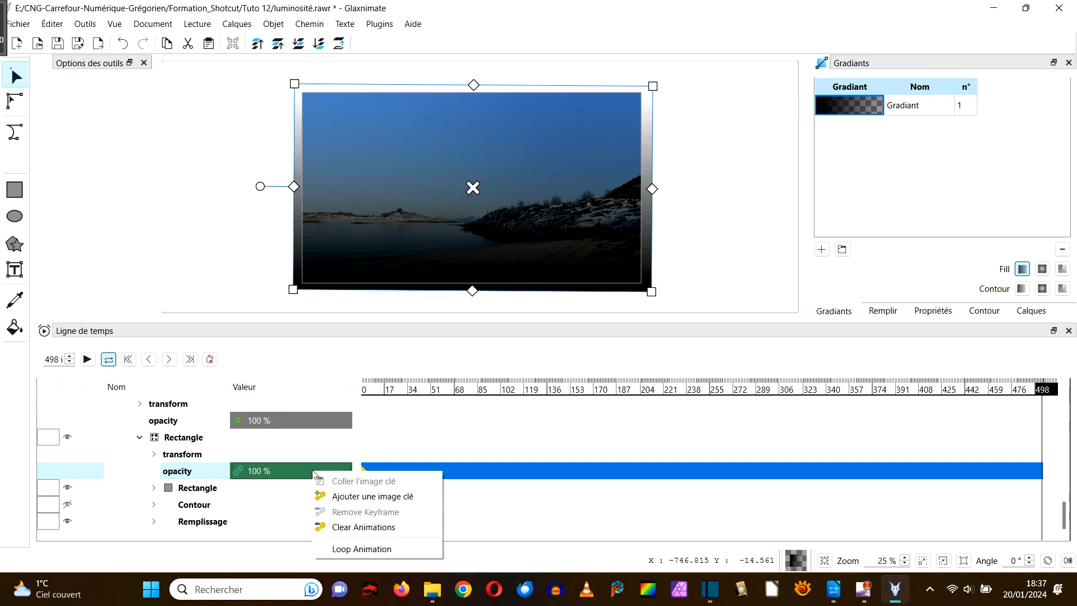
click(352, 497)
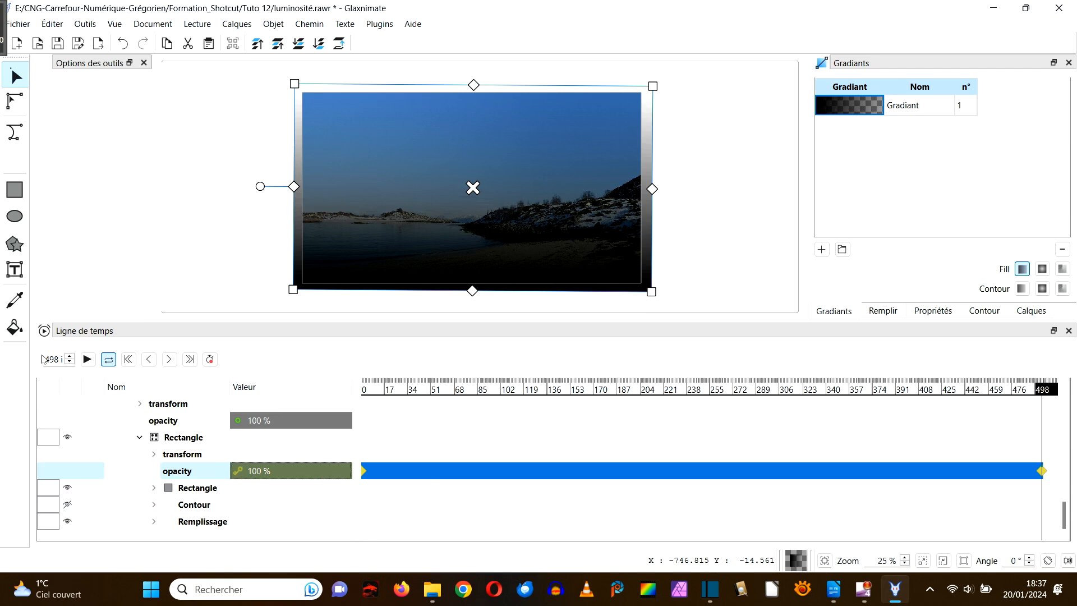
At frame 100, set the Rectangle group's opacity to 0% and add a keyframe
drag(45, 360, 66, 362)
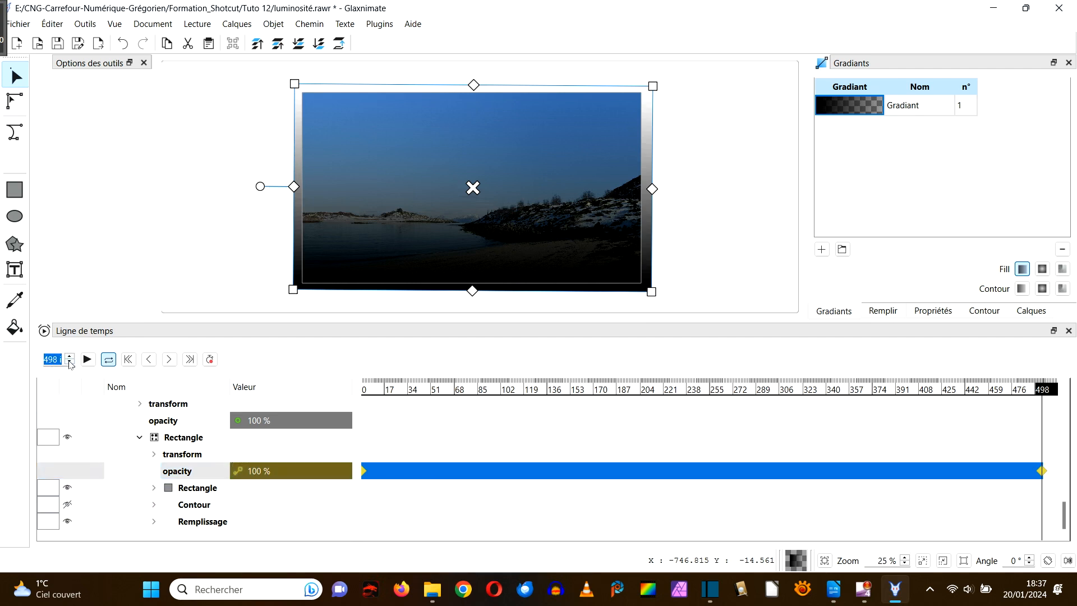
text(100)
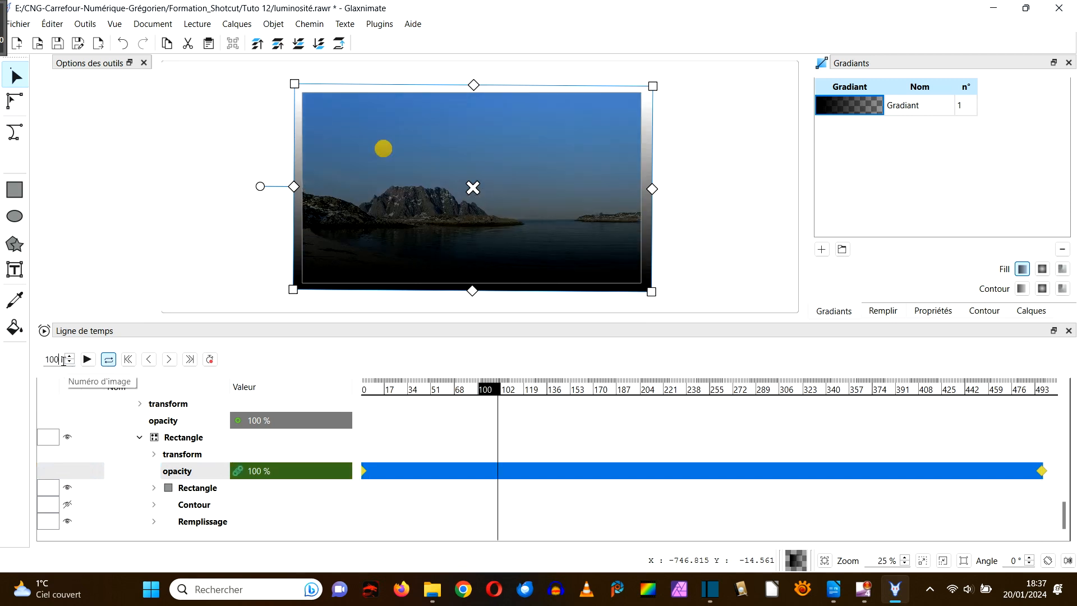
click(278, 476)
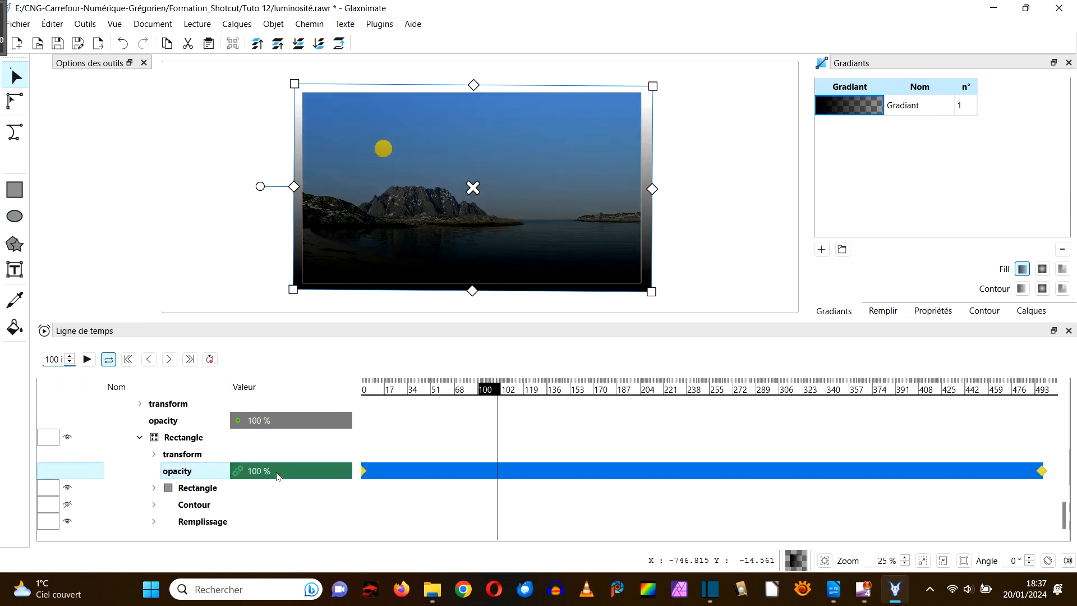
double_click(261, 472)
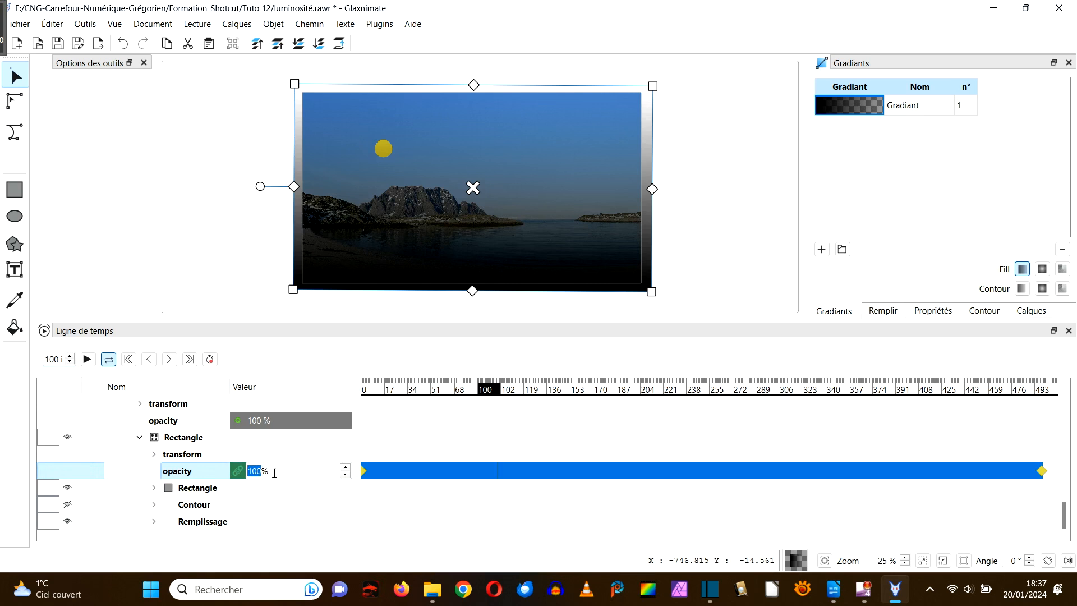
text(0)
key(Return)
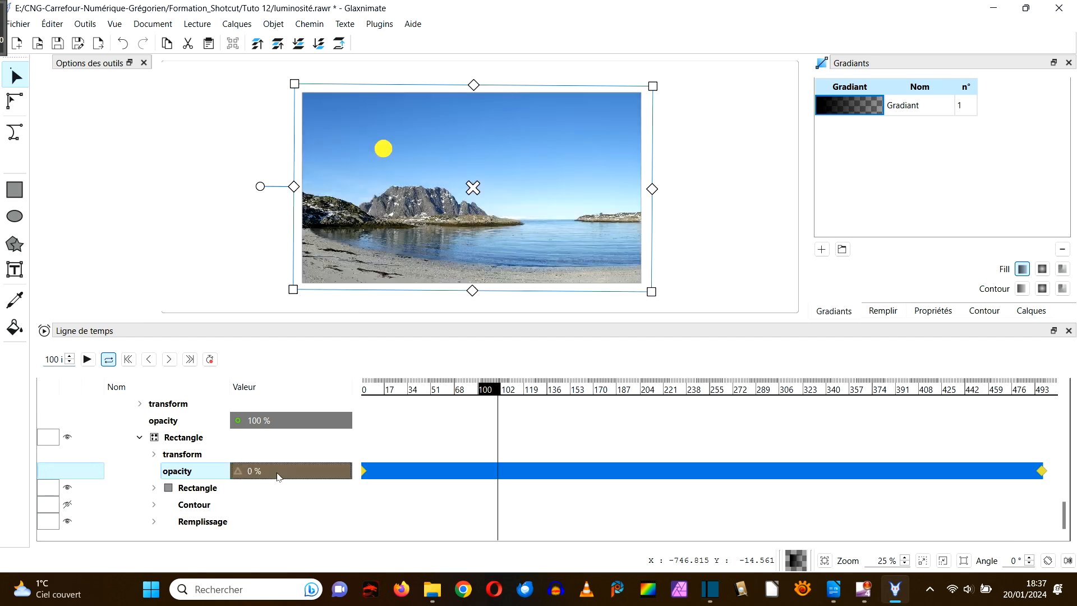
right_click(278, 476)
click(313, 501)
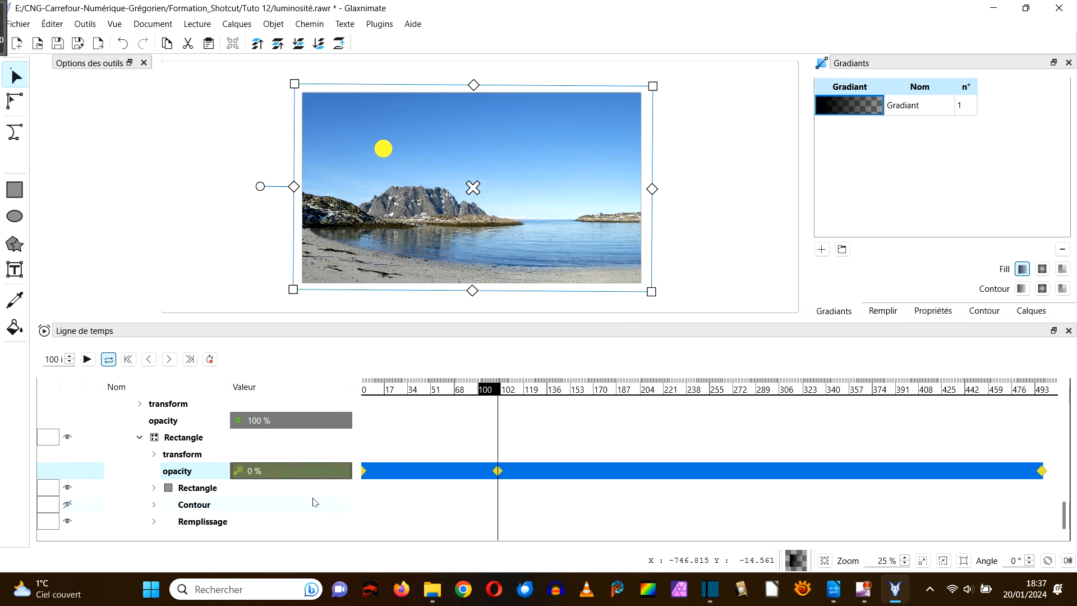
At frame 400, set the Rectangle group's opacity to 0%, add a keyframe, and save the animation file
double_click(49, 360)
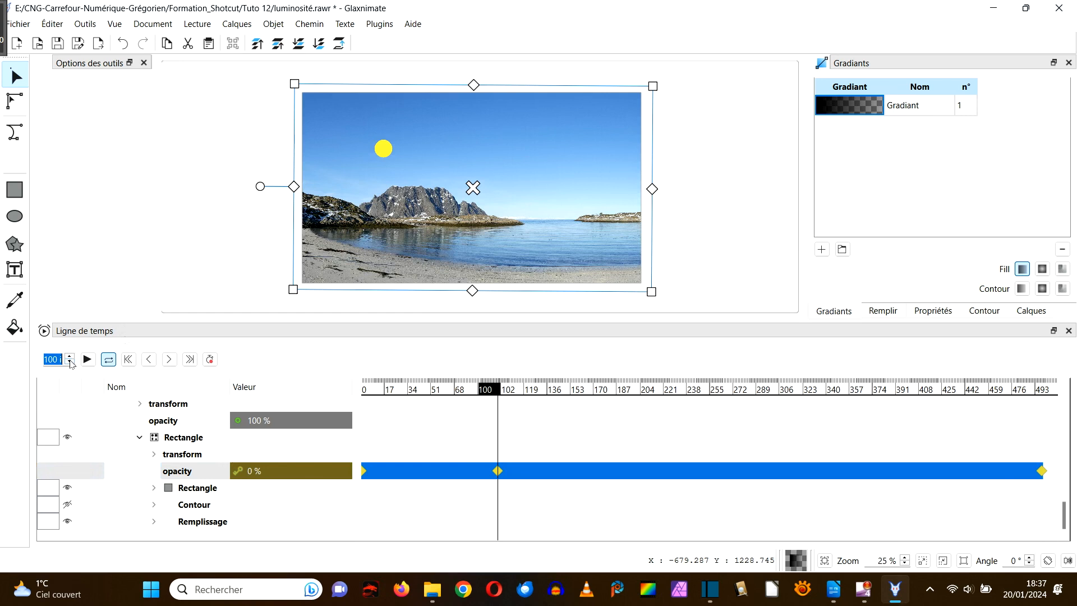
text(400)
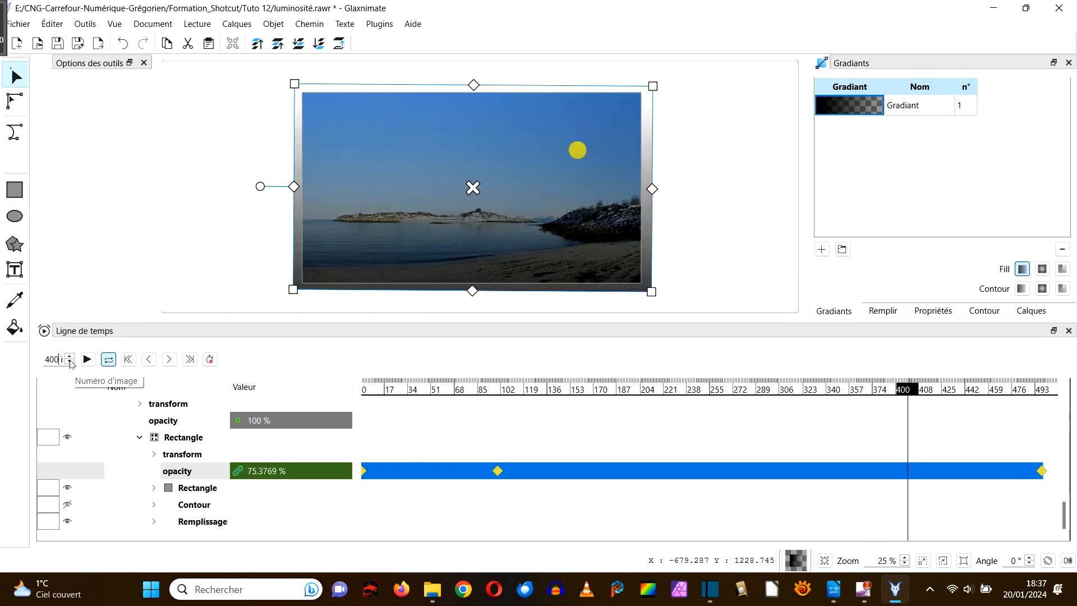
click(280, 472)
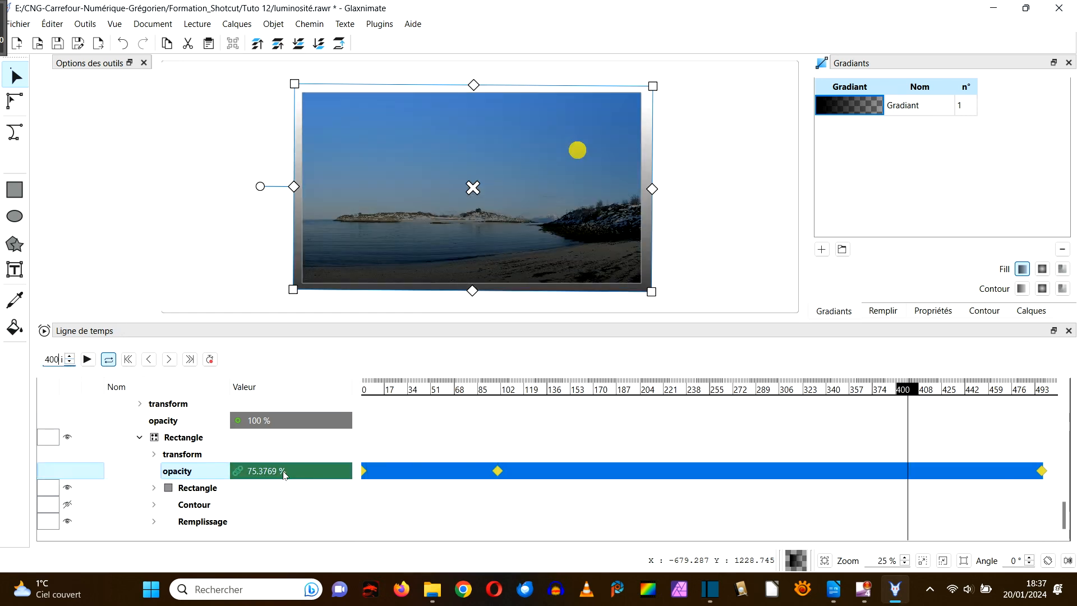
double_click(275, 473)
text(0)
key(Return)
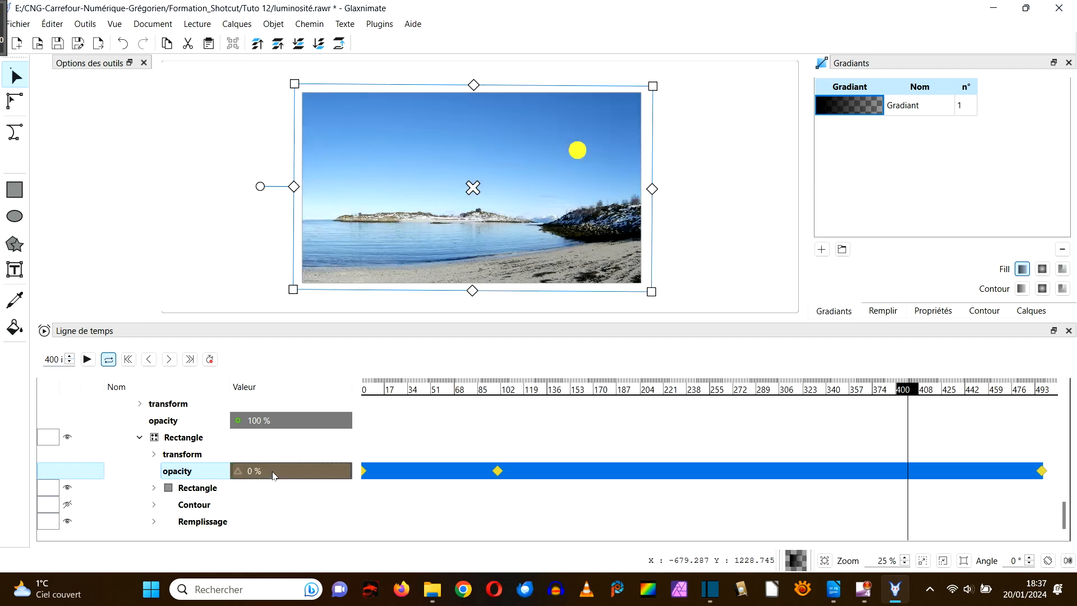
right_click(281, 474)
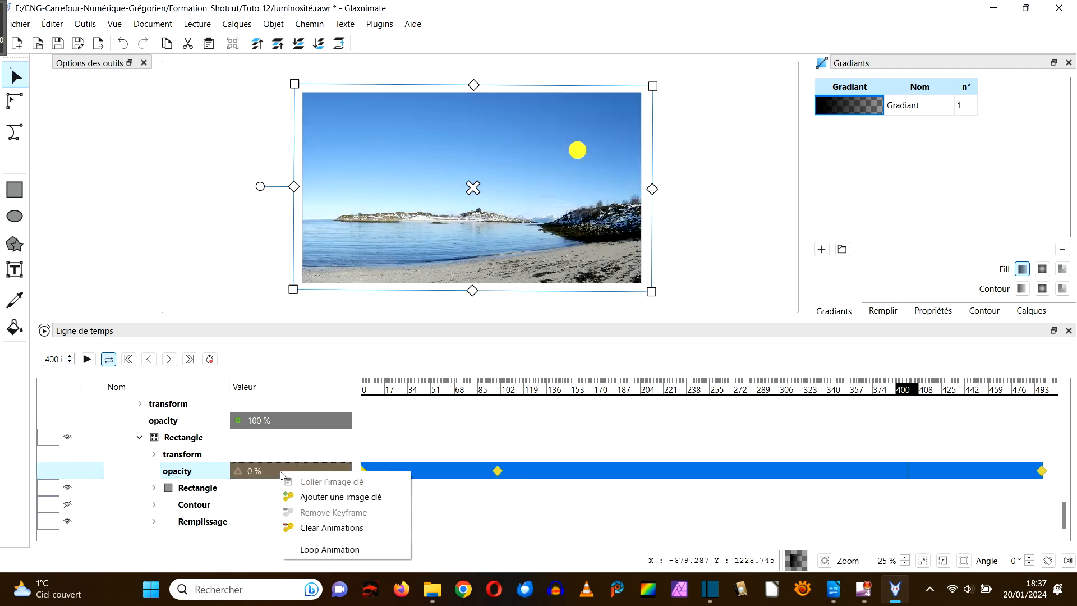
click(323, 497)
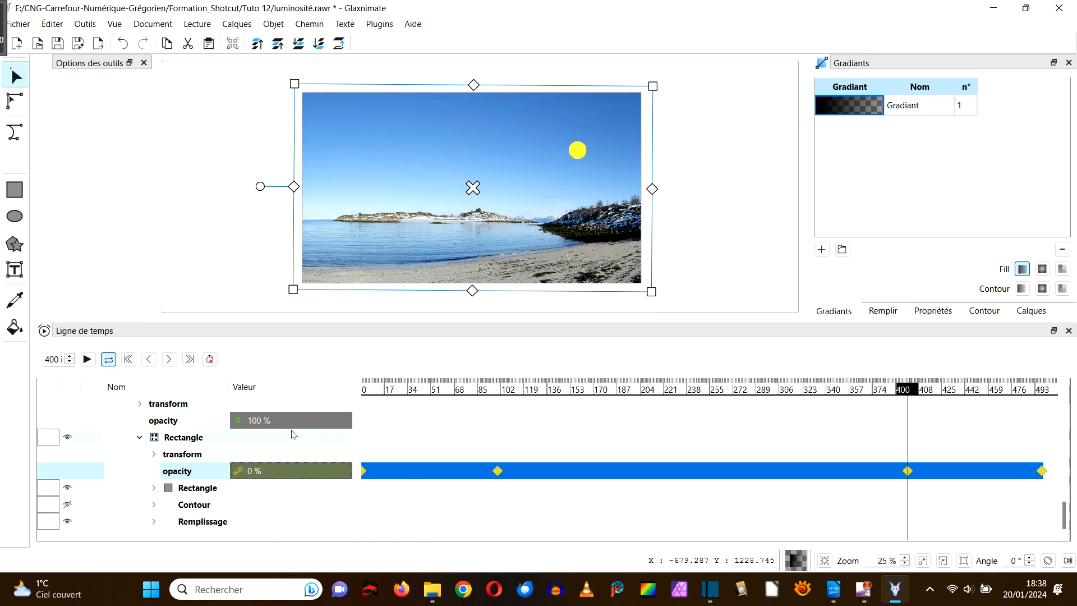
click(58, 45)
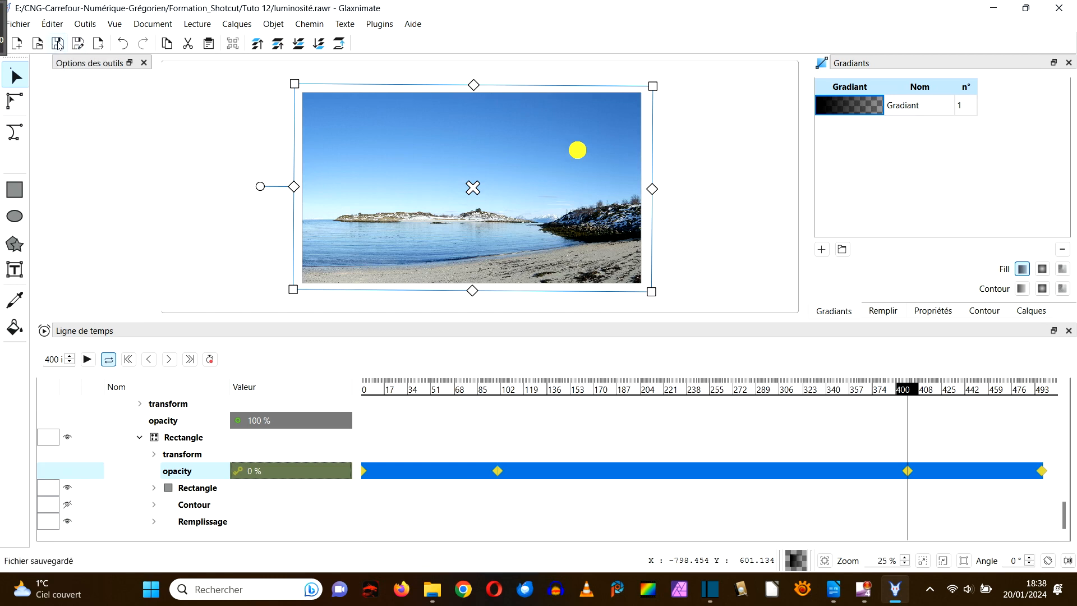